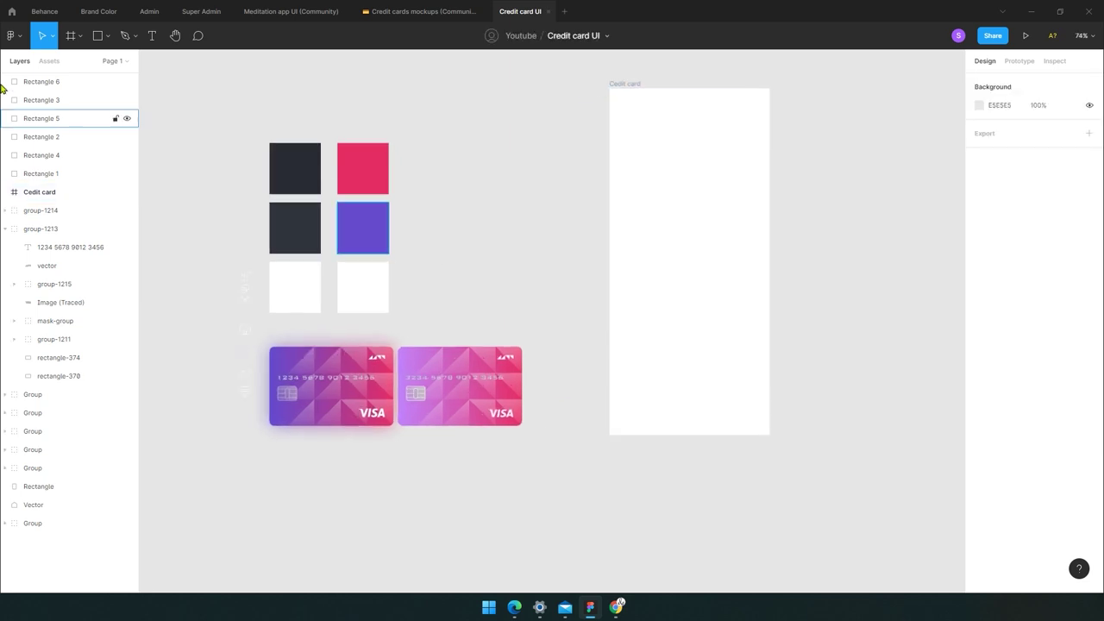
# Fill the 375×812 Credit card frame with the dark swatch colour using the eyedropper.
pyautogui.click(564, 102)
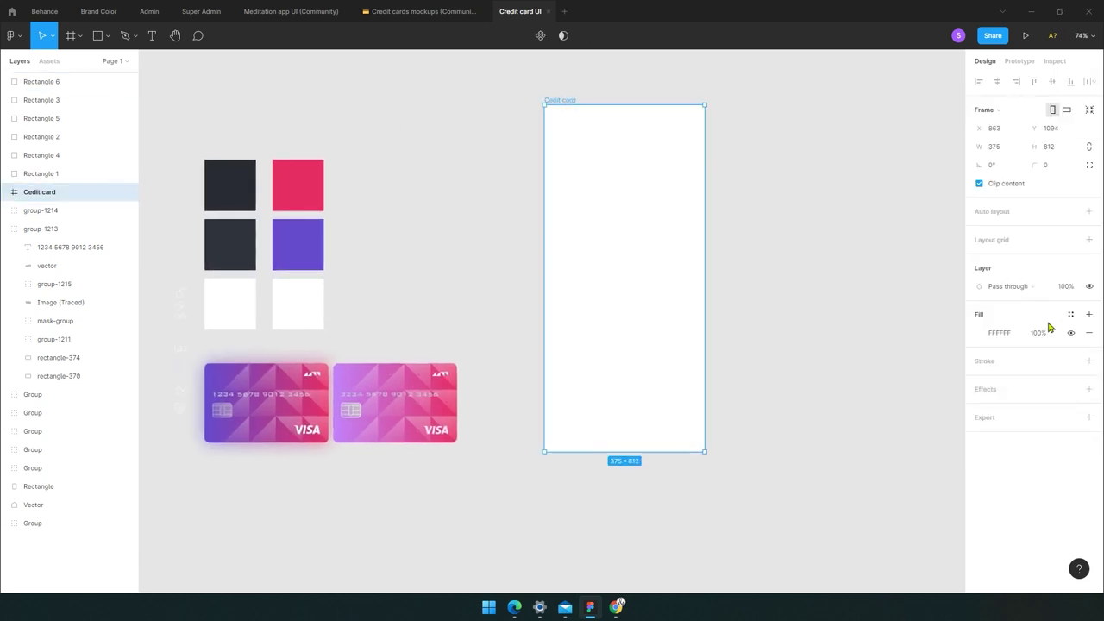
pyautogui.press('i')
pyautogui.click(246, 189)
pyautogui.click(752, 255)
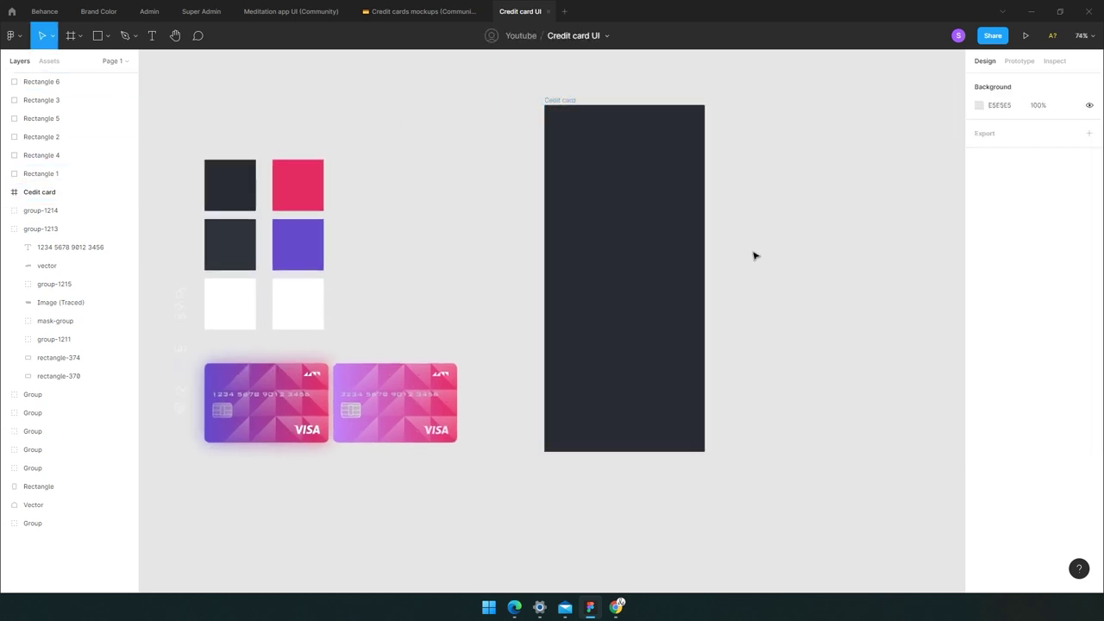
pyautogui.scroll(2, 751, 270)
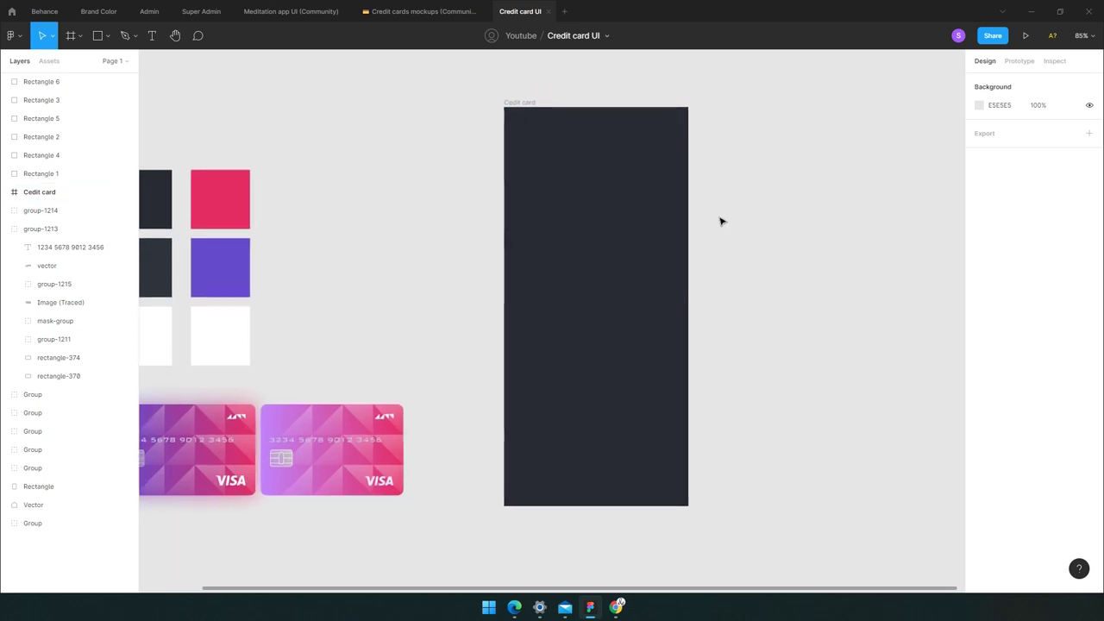
# Move both credit card groups into the dark frame, near its top at Y 80.
pyautogui.hscroll(-2, 409, 247)
pyautogui.moveTo(402, 509)
pyautogui.mouseDown()
pyautogui.moveTo(215, 466)
pyautogui.moveTo(623, 187)
pyautogui.mouseUp()
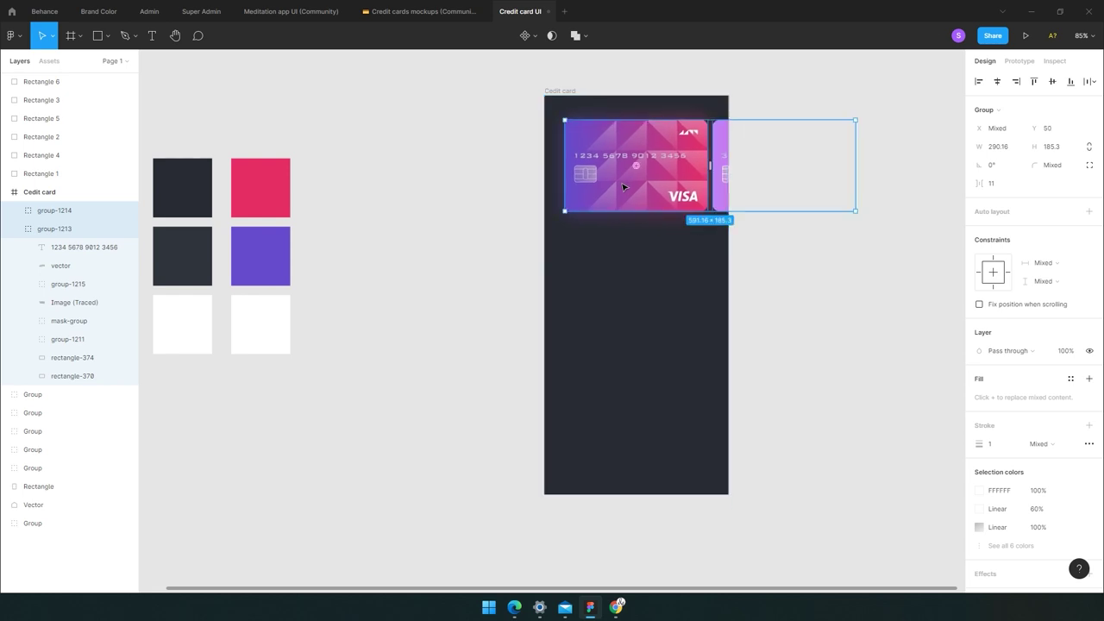
pyautogui.hotkey('shift', 'Down')
pyautogui.hotkey('shift', 'Down')
pyautogui.hotkey('shift', 'Down')
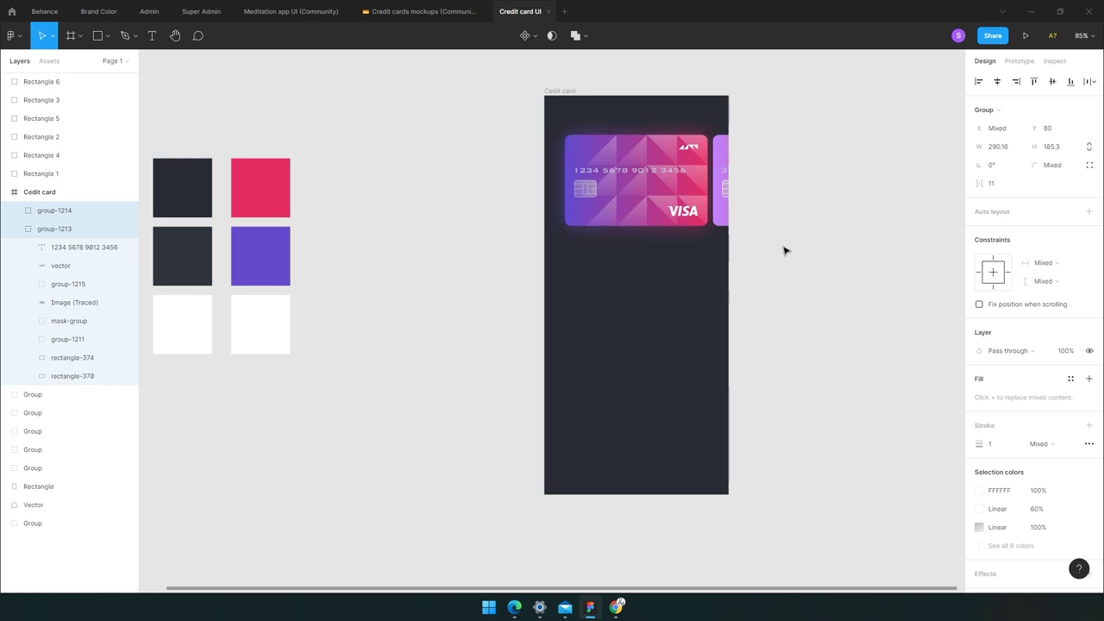
# Add the cardholder's name as a text layer at the frame's top left.
pyautogui.press('t')
pyautogui.click(749, 295)
pyautogui.write('Ma')
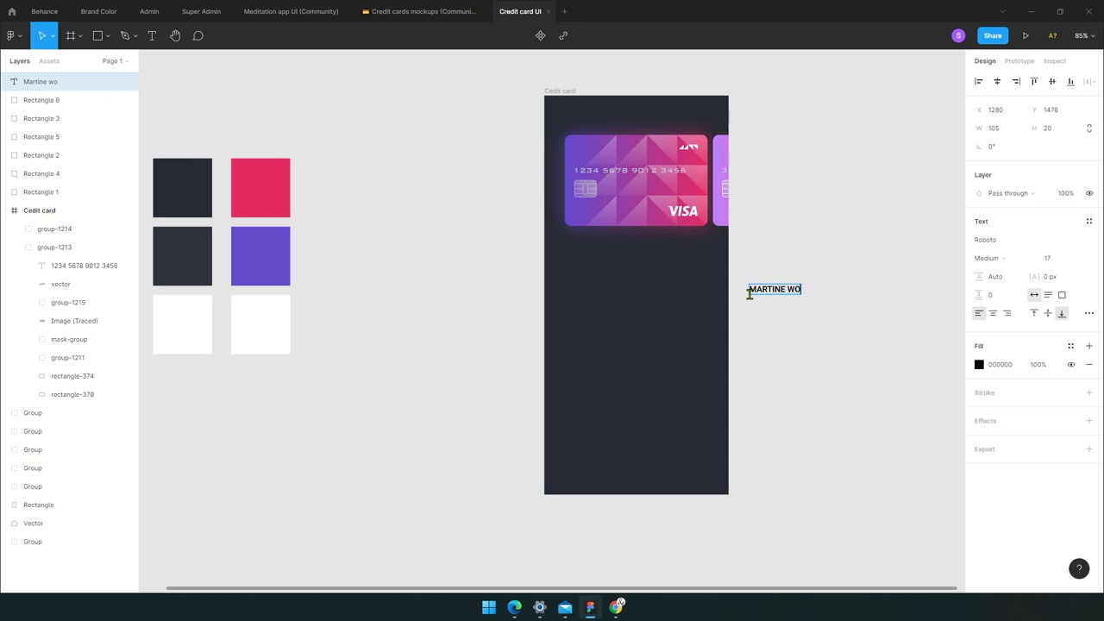
pyautogui.press('Escape')
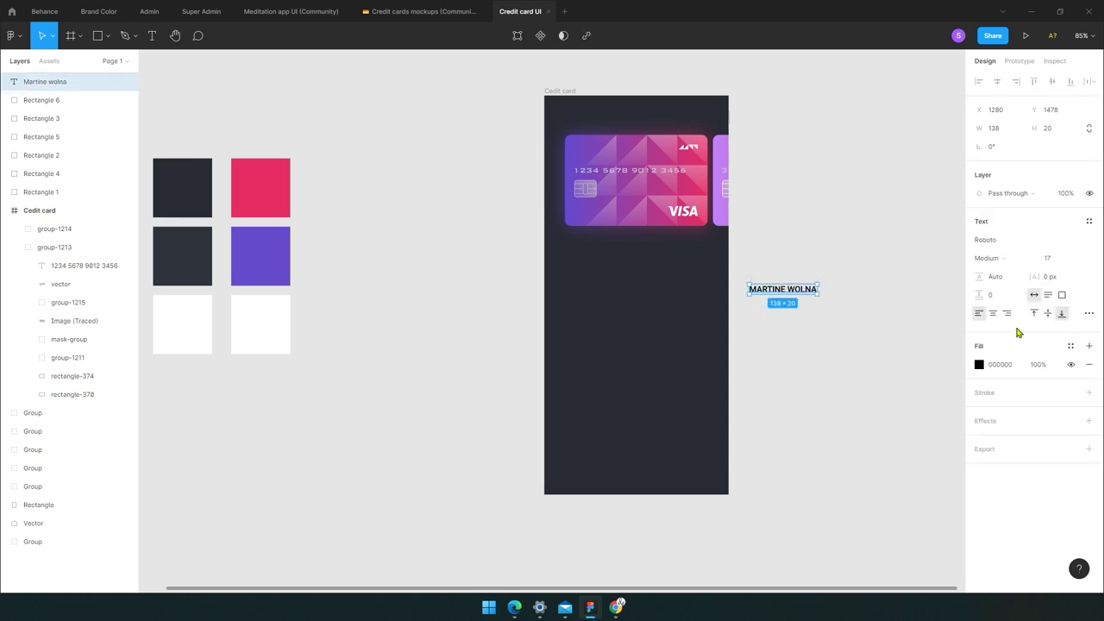
pyautogui.click(1001, 240)
pyautogui.click(807, 386)
pyautogui.moveTo(782, 289); pyautogui.dragTo(599, 116)
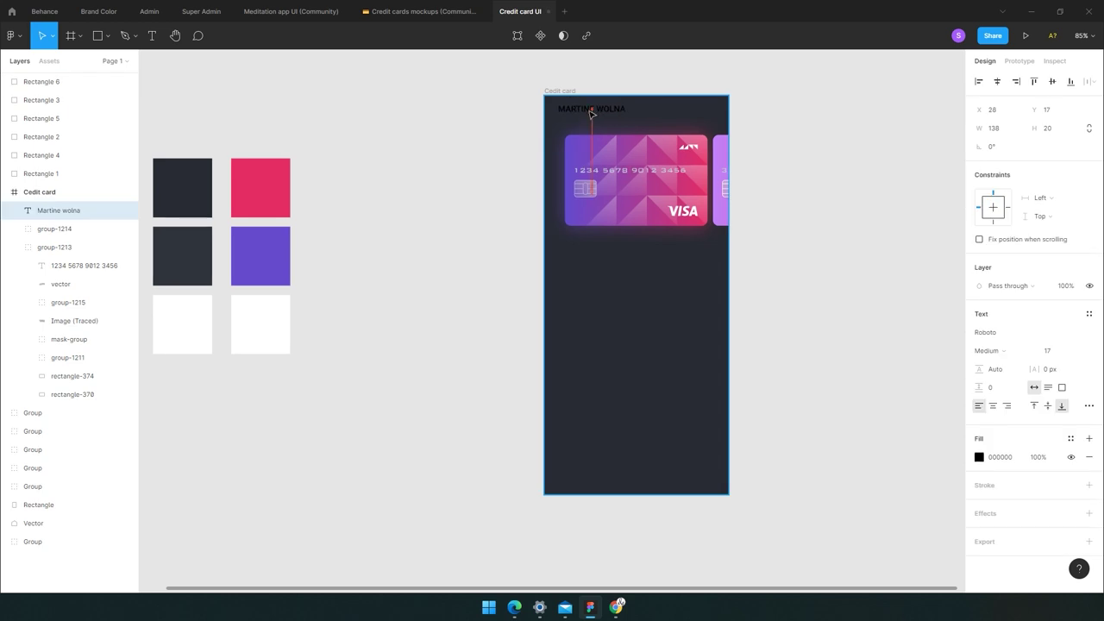
# Make the name Bold, white FFFFFF at 16 px, positioned just above the cards.
pyautogui.click(1012, 352)
pyautogui.click(1008, 365)
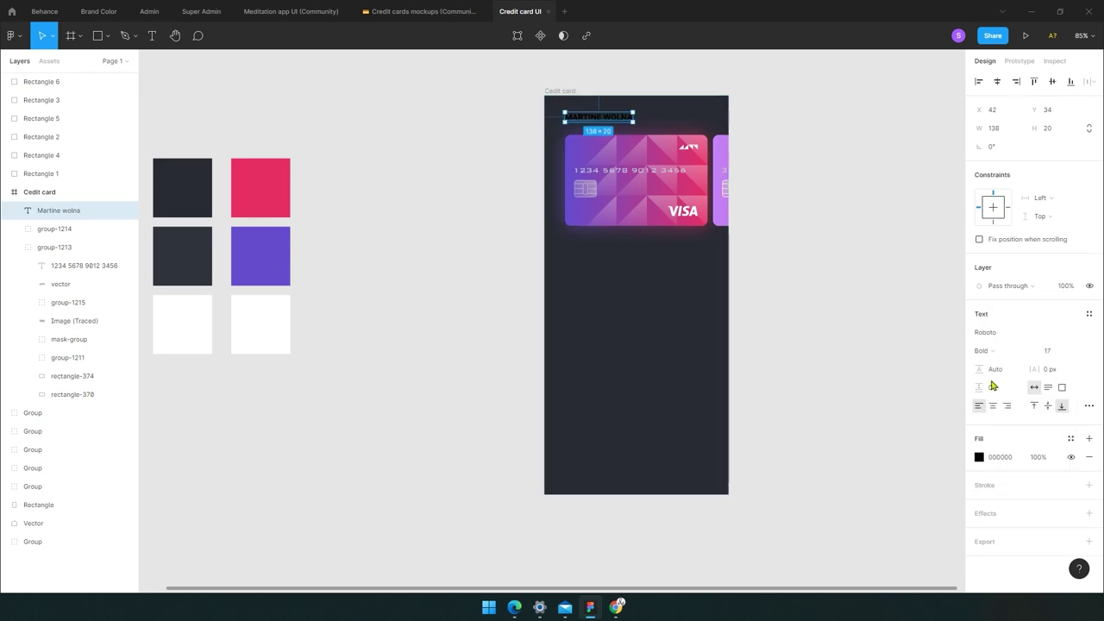
pyautogui.click(1006, 458)
pyautogui.press('Return')
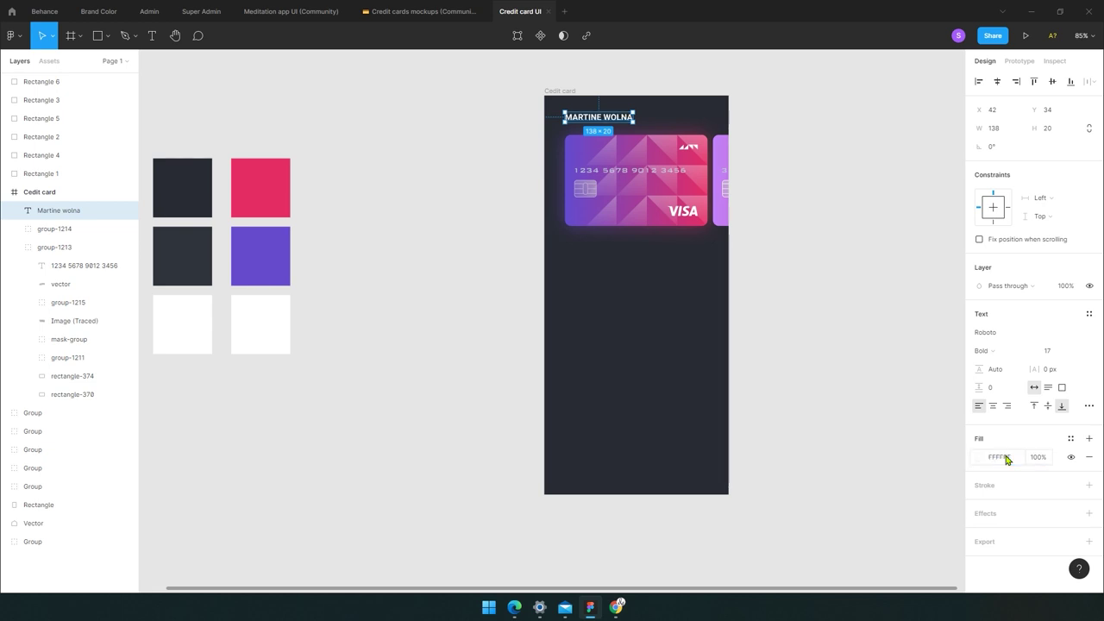
pyautogui.press('Escape')
pyautogui.moveTo(591, 120); pyautogui.dragTo(591, 129)
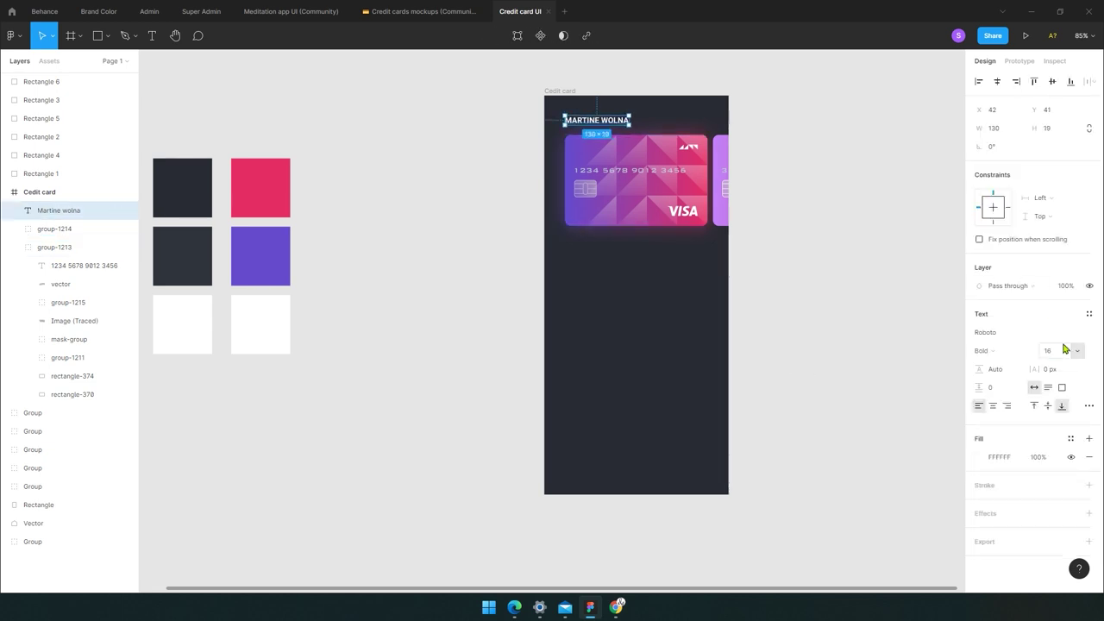
pyautogui.press('Escape')
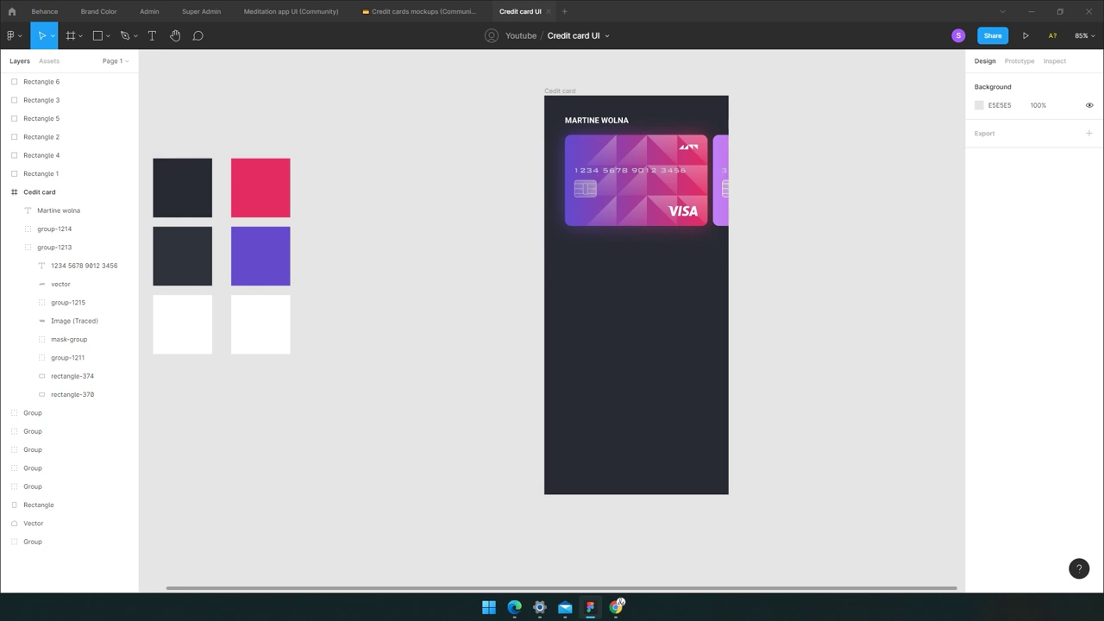
# Draw a 180×48 rectangle with corner radius 20 beside the frame.
pyautogui.press('r')
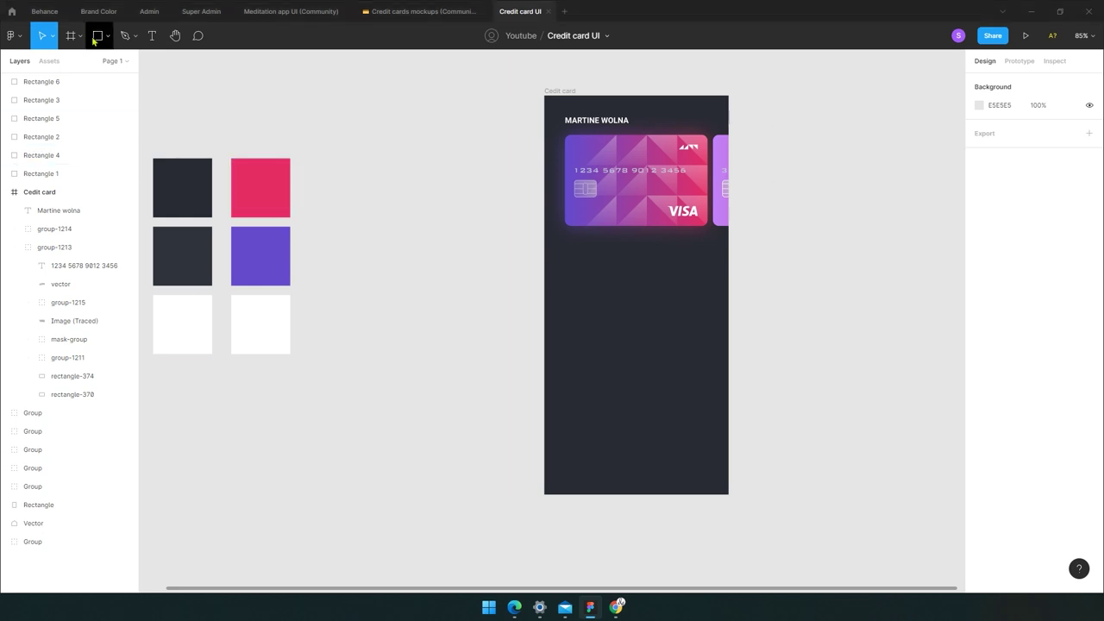
pyautogui.moveTo(405, 144); pyautogui.dragTo(454, 177)
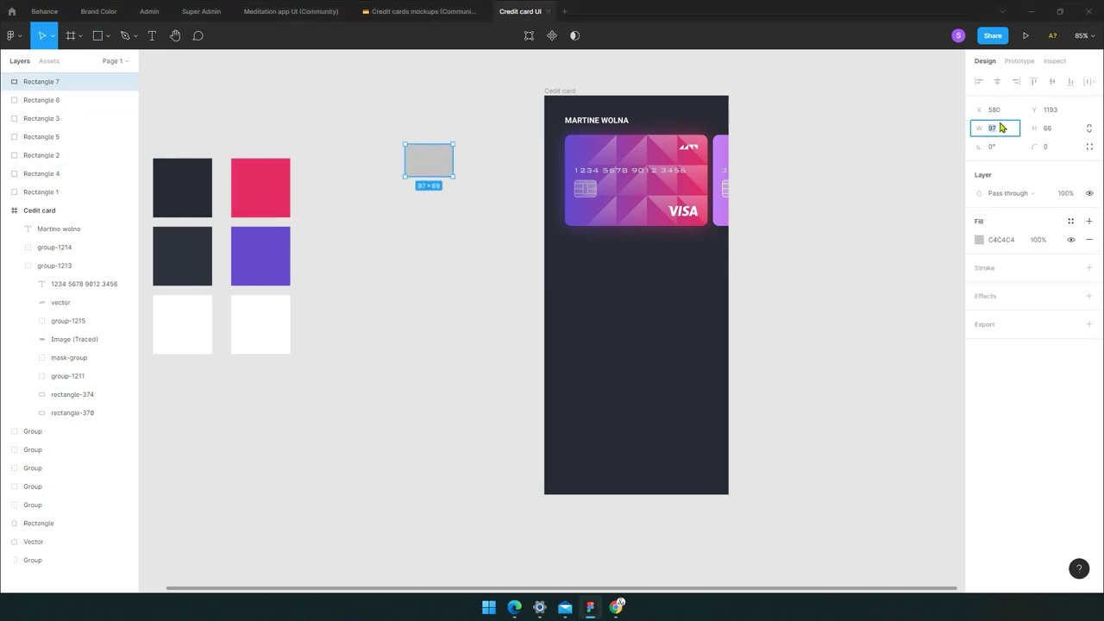
pyautogui.click(1050, 128)
pyautogui.press('Return')
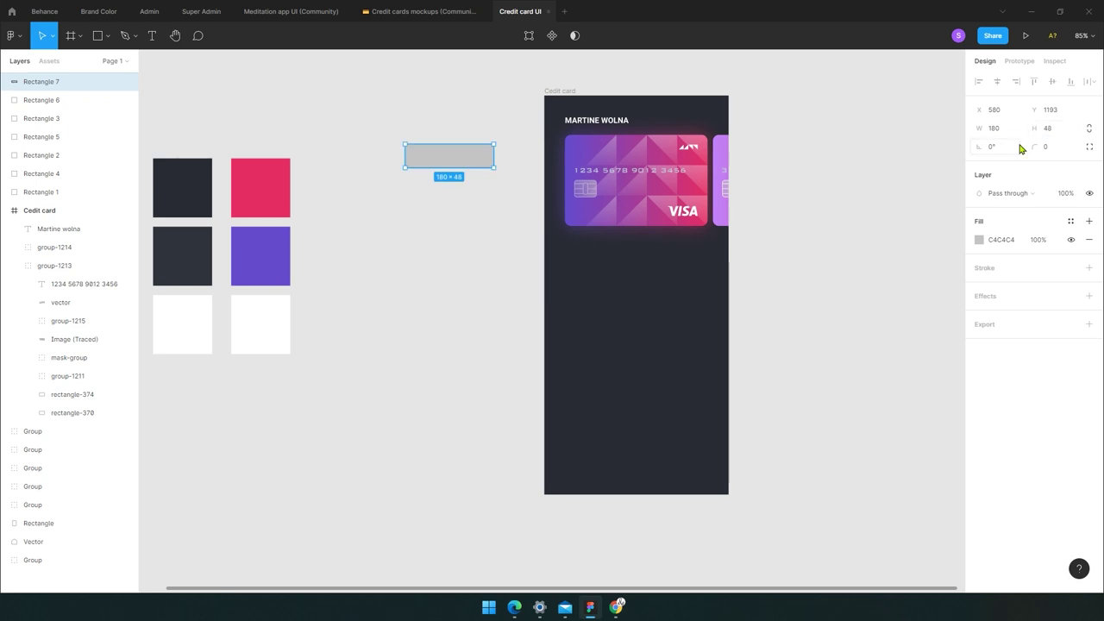
pyautogui.click(820, 283)
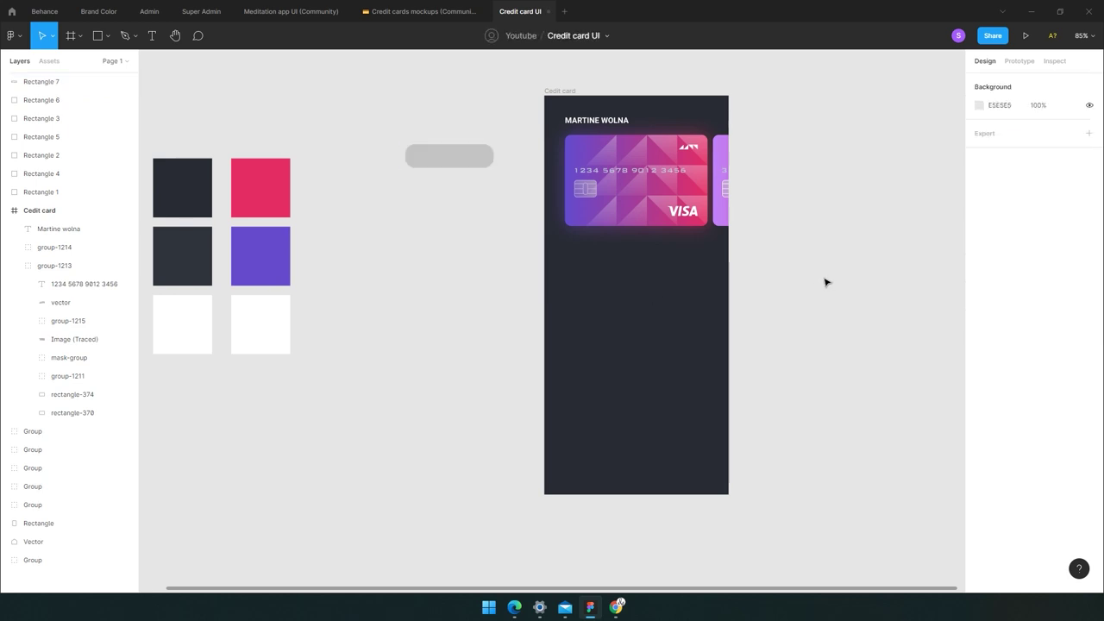
# Fill the rectangle with #2F333C, place it below the cards, and start a text label.
pyautogui.click(441, 163)
pyautogui.press('i')
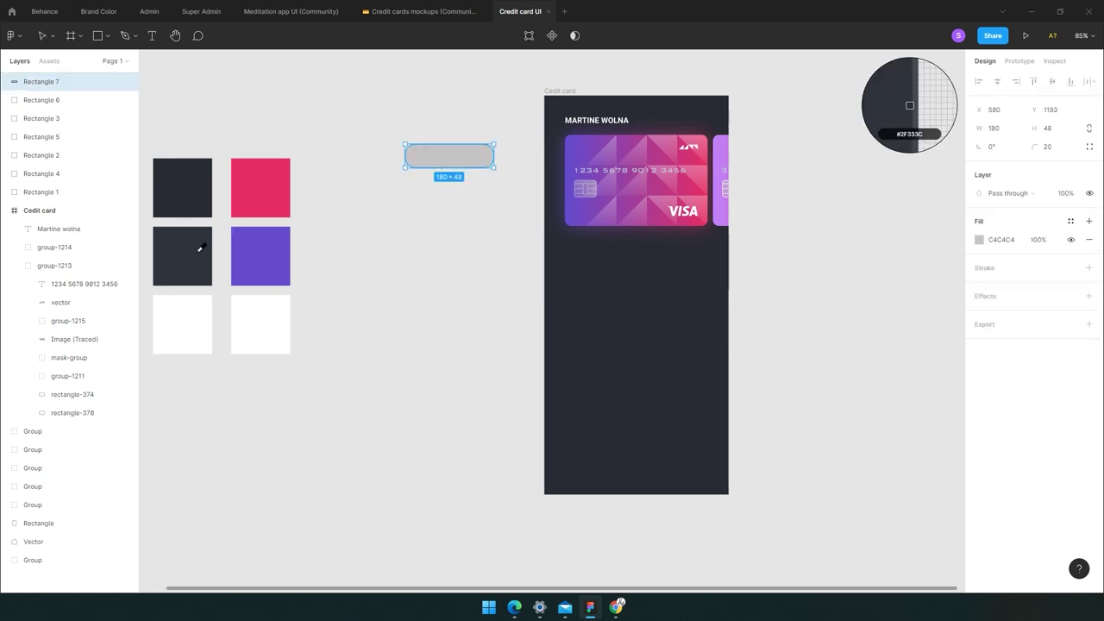
pyautogui.click(199, 247)
pyautogui.moveTo(459, 161); pyautogui.dragTo(619, 260)
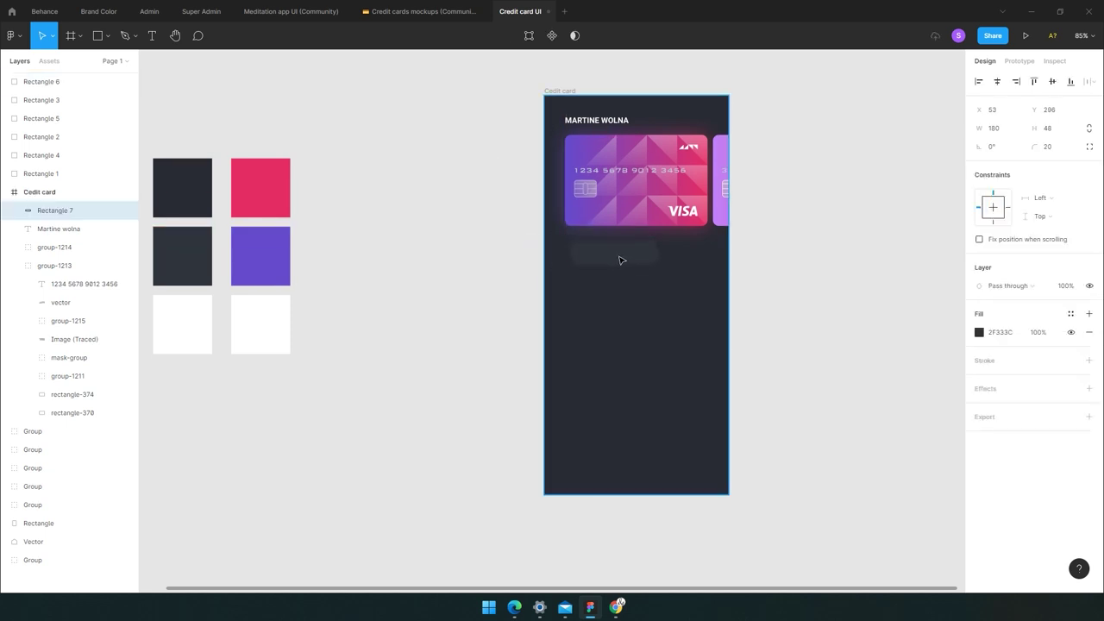
pyautogui.click(640, 277)
pyautogui.press('t')
pyautogui.click(496, 371)
pyautogui.write('COPY CARD NUMBER')
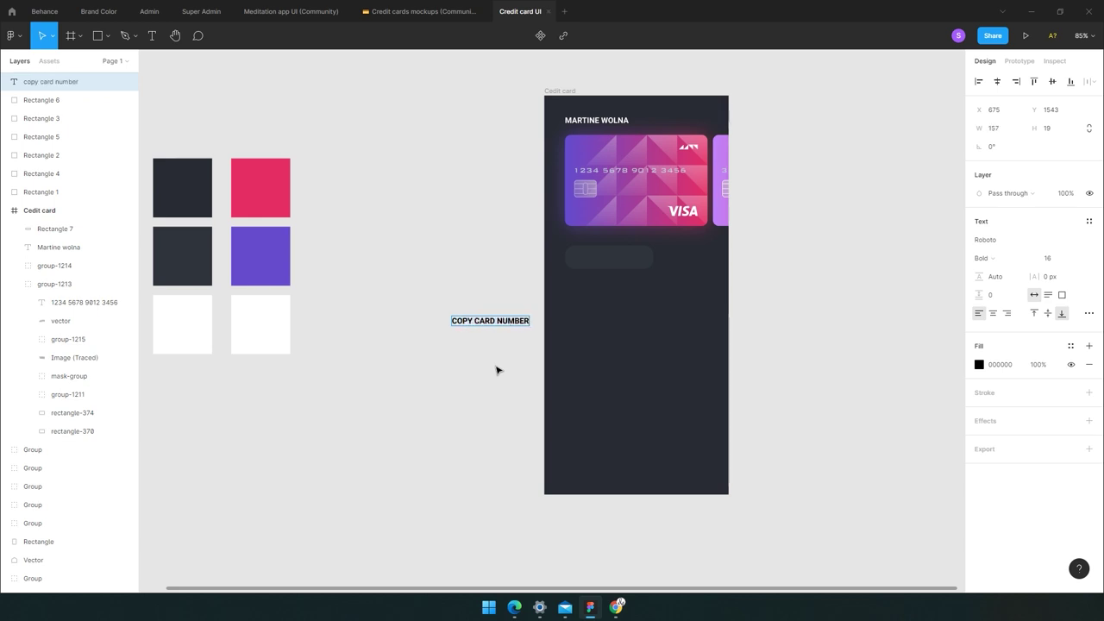
# Style the COPY CARD NUMBER label as Regular weight, white FFFFFF, 14 px.
pyautogui.click(496, 371)
pyautogui.click(497, 324)
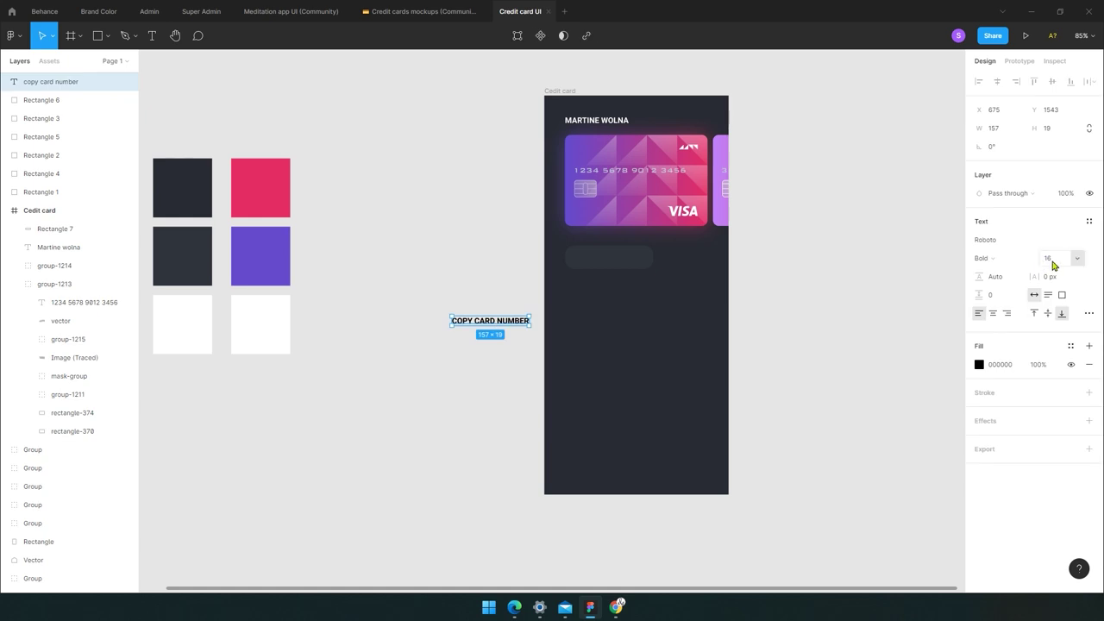
pyautogui.write('14')
pyautogui.press('Return')
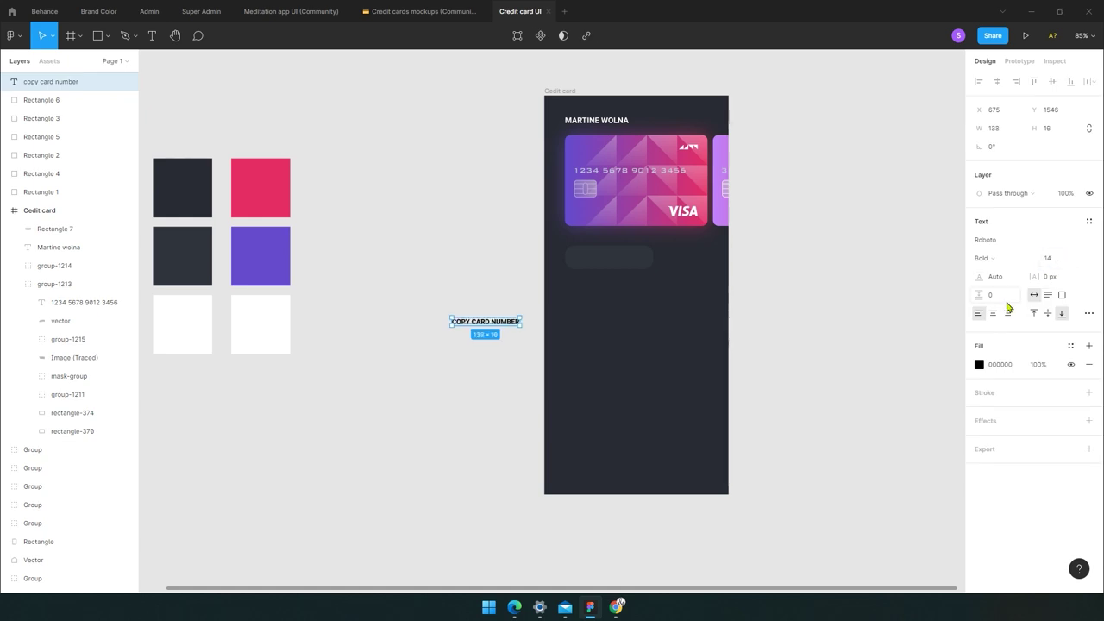
pyautogui.click(988, 258)
pyautogui.click(1009, 231)
pyautogui.click(1001, 365)
pyautogui.write('FFFFFF')
pyautogui.press('Return')
# Move the label onto the dark button and reduce its font size to 12.
pyautogui.moveTo(496, 323); pyautogui.dragTo(620, 259)
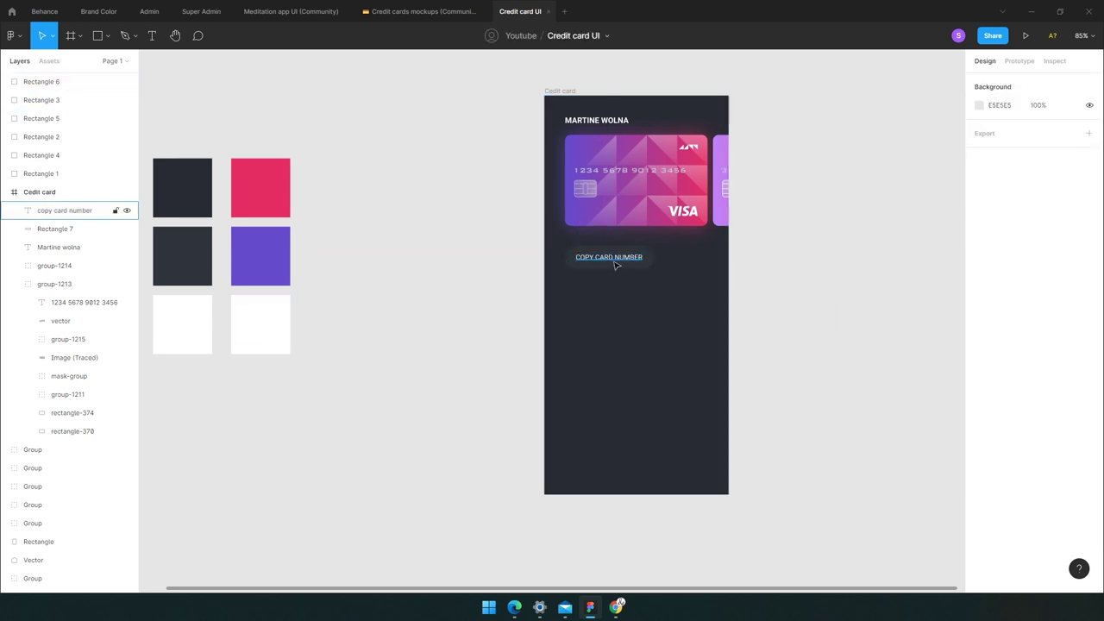
pyautogui.click(1076, 350)
pyautogui.click(1066, 348)
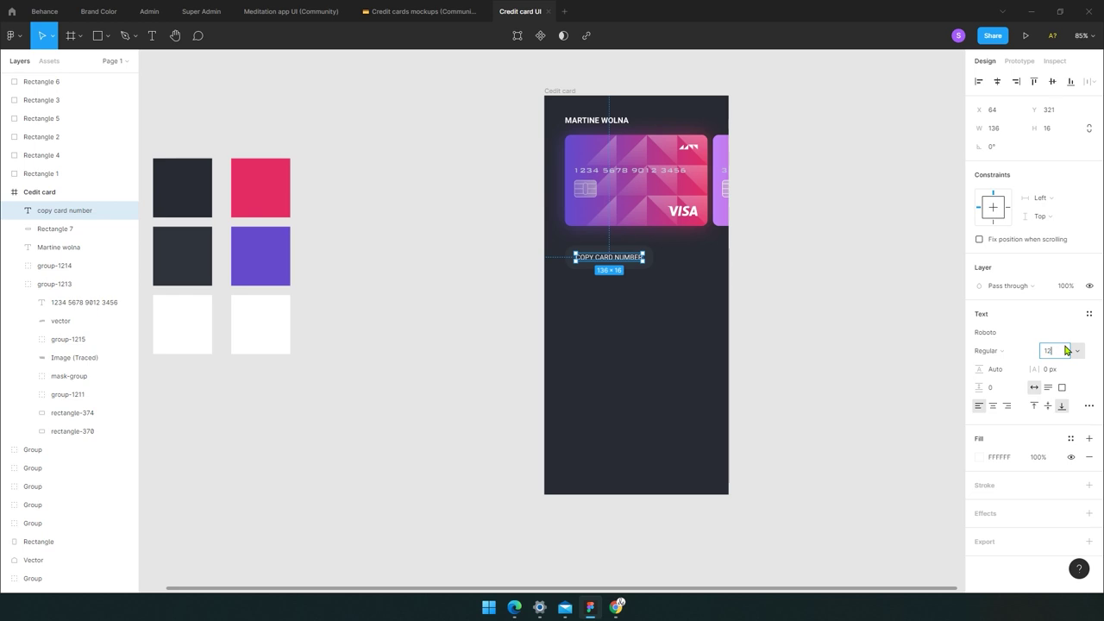
pyautogui.click(850, 360)
pyautogui.click(65, 211)
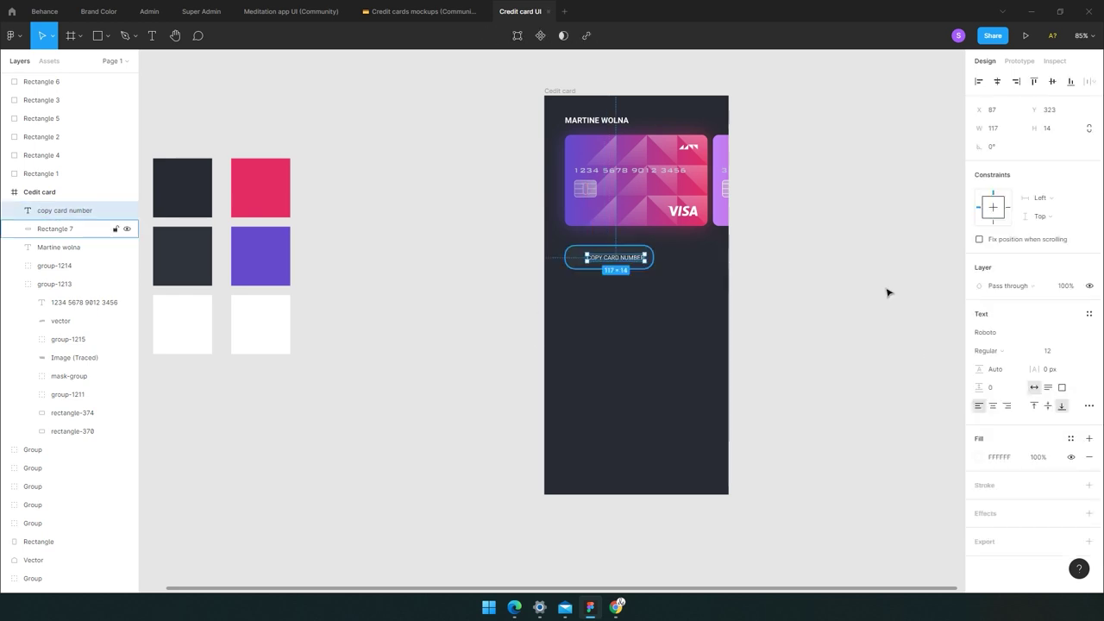
pyautogui.click(888, 293)
pyautogui.hscroll(-5, 491, 359)
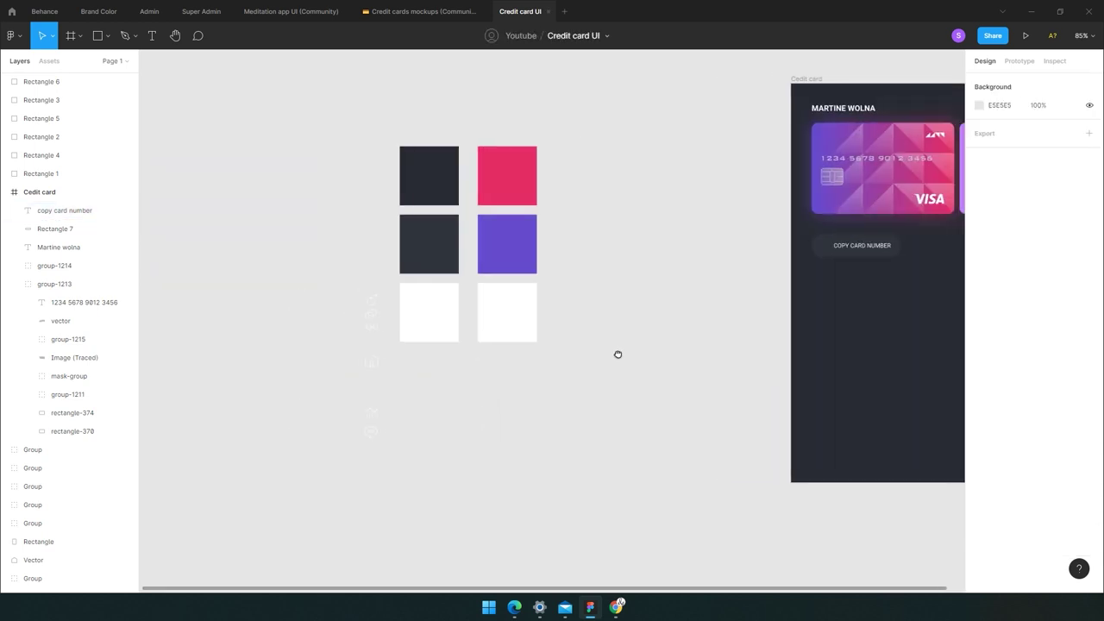
# Move the linked-rings copy icon next to the COPY CARD NUMBER label.
pyautogui.click(371, 314)
pyautogui.moveTo(371, 314); pyautogui.dragTo(830, 250)
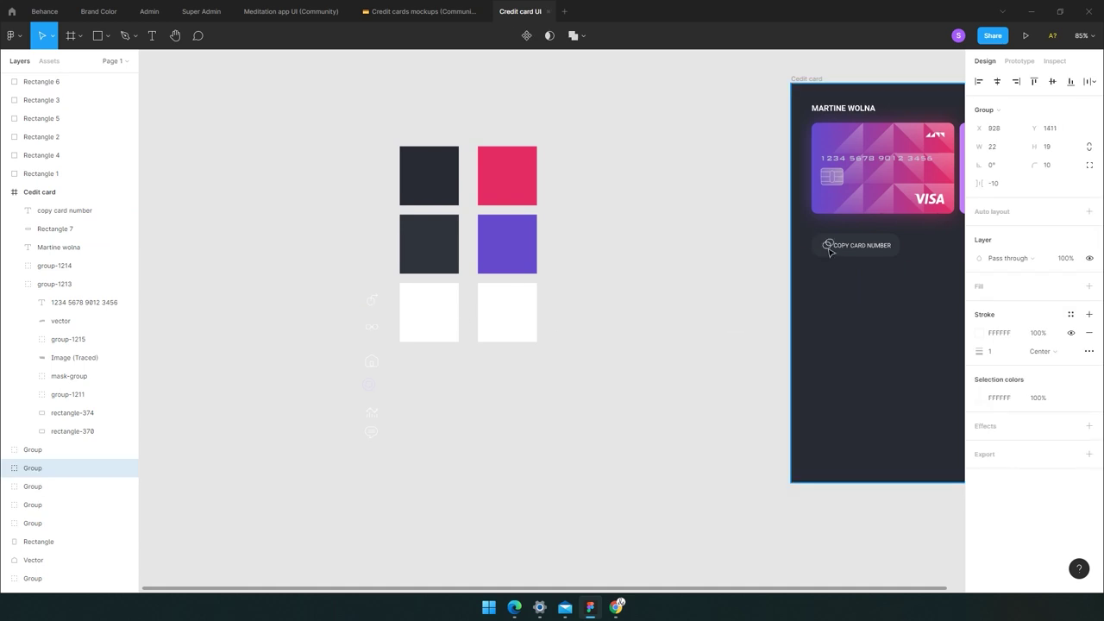
pyautogui.click(870, 271)
pyautogui.scroll(3, 870, 271)
pyautogui.scroll(3, 823, 284)
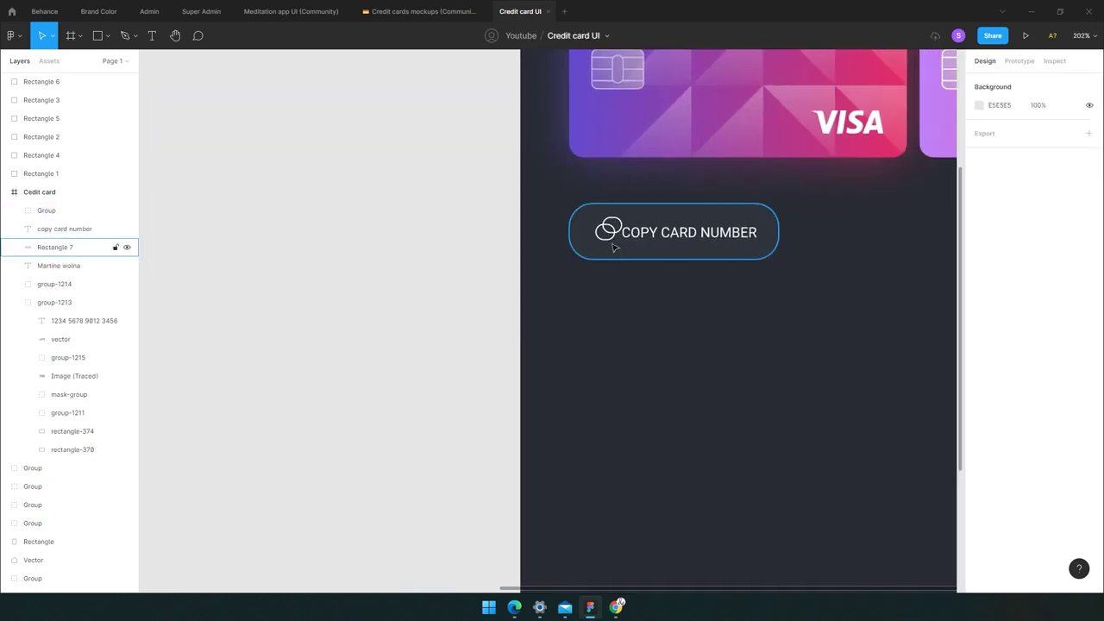
pyautogui.scroll(2, 665, 244)
# Select the button's parts, leaving the rings icon out of the final selection.
pyautogui.click(576, 227)
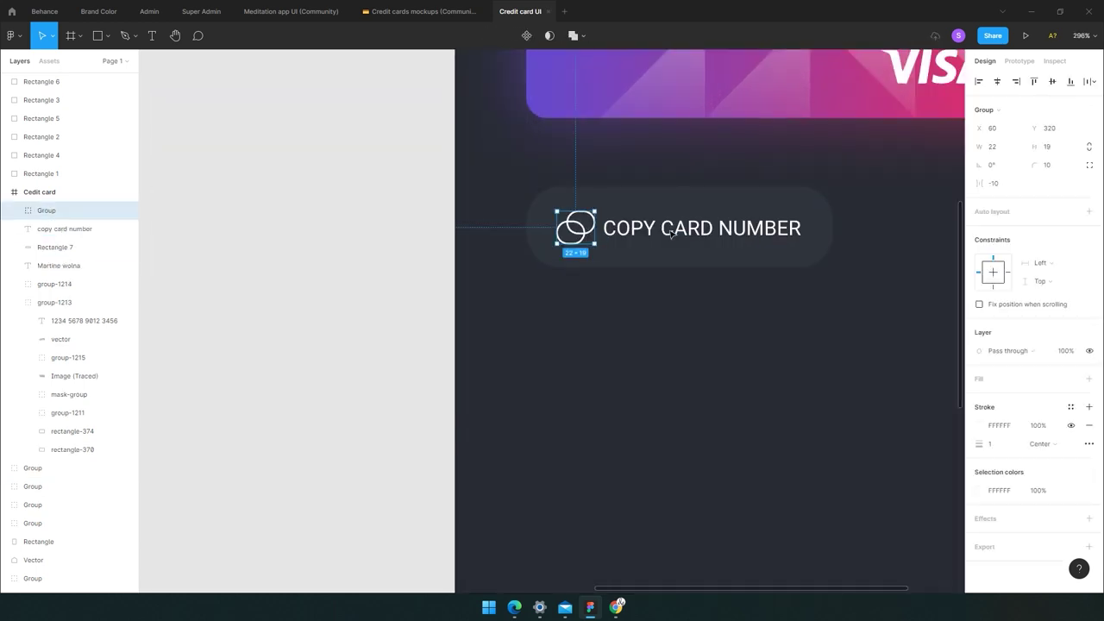
pyautogui.keyDown('shift'); pyautogui.click(699, 228); pyautogui.keyUp('shift')
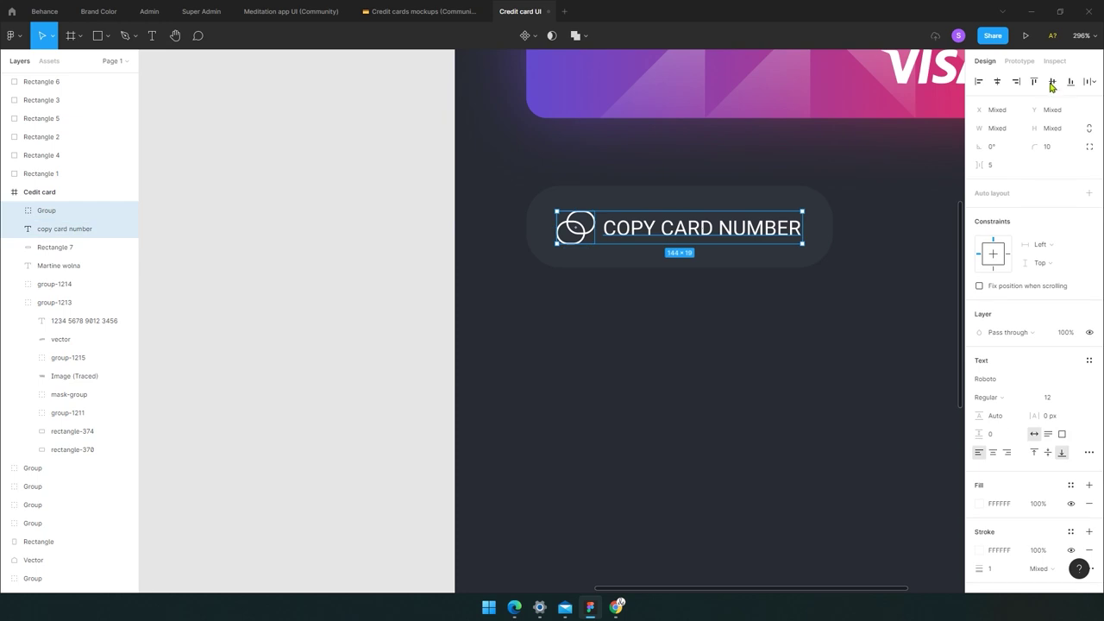
pyautogui.click(453, 264)
pyautogui.click(639, 238)
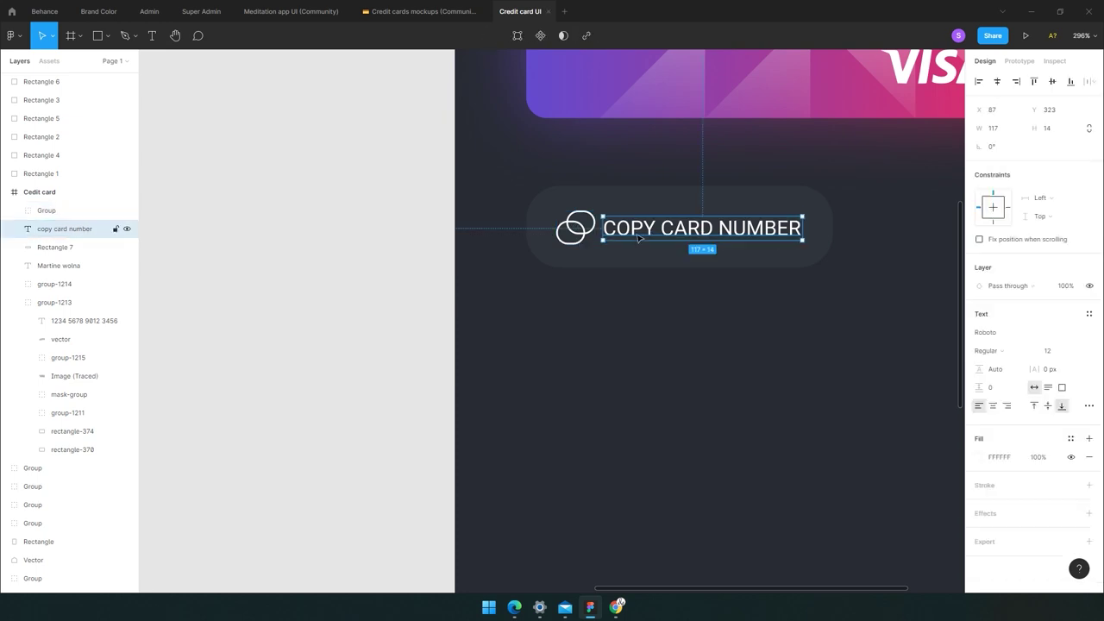
pyautogui.keyDown('shift'); pyautogui.click(573, 228); pyautogui.keyUp('shift')
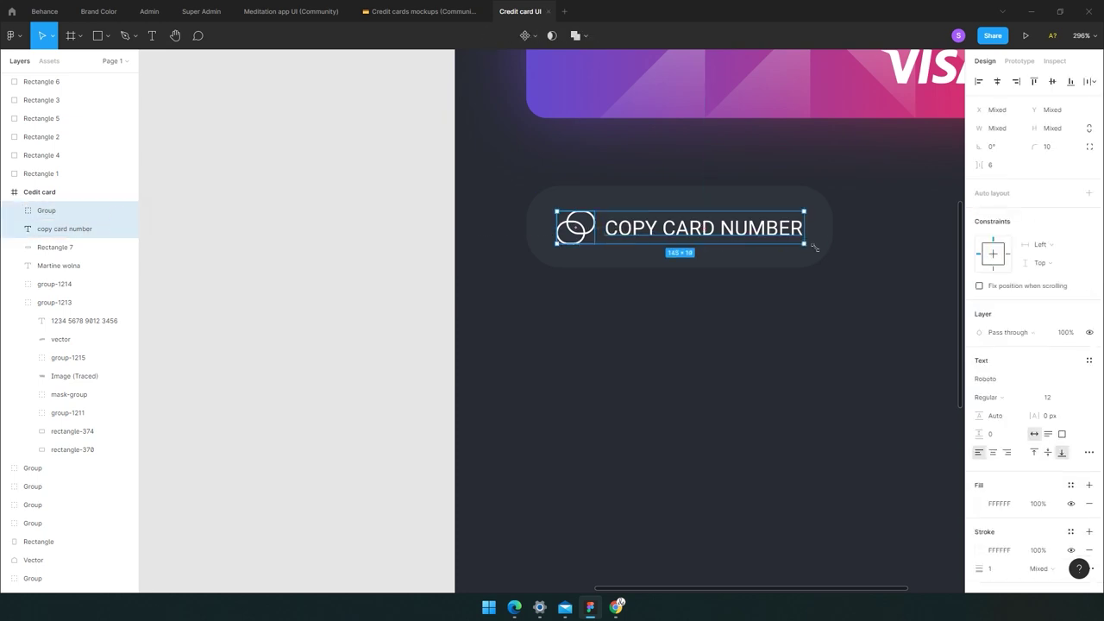
pyautogui.click(259, 316)
pyautogui.scroll(-3, 599, 204)
pyautogui.moveTo(681, 296); pyautogui.dragTo(460, 222)
pyautogui.keyDown('shift'); pyautogui.click(460, 222); pyautogui.keyUp('shift')
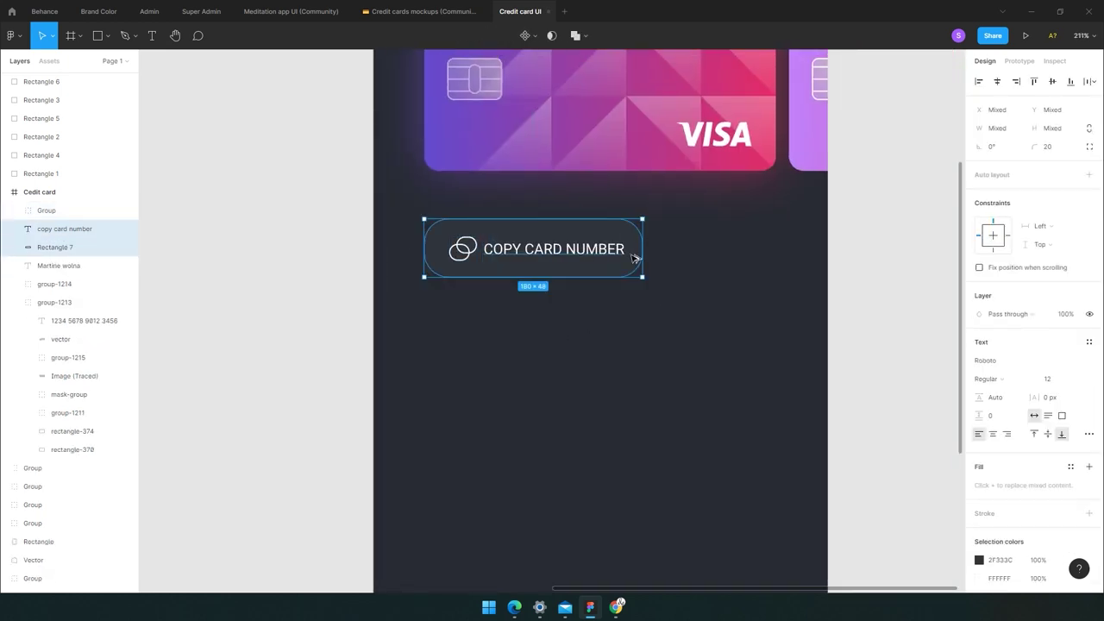
# Duplicate the button to the right and set the copy's width to 120.
pyautogui.keyDown('alt'); pyautogui.moveTo(636, 256); pyautogui.dragTo(862, 256); pyautogui.keyUp('alt')
pyautogui.press('Right')
pyautogui.press('Right')
pyautogui.press('Right')
pyautogui.press('Right')
pyautogui.press('Right')
pyautogui.press('Right')
pyautogui.press('Right')
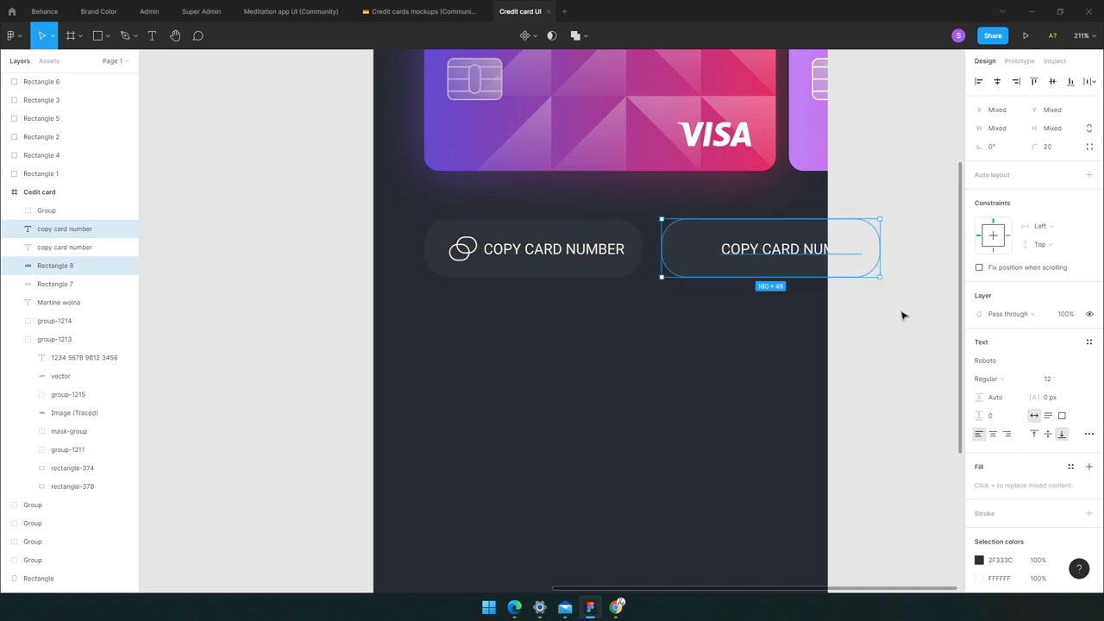
pyautogui.click(693, 257)
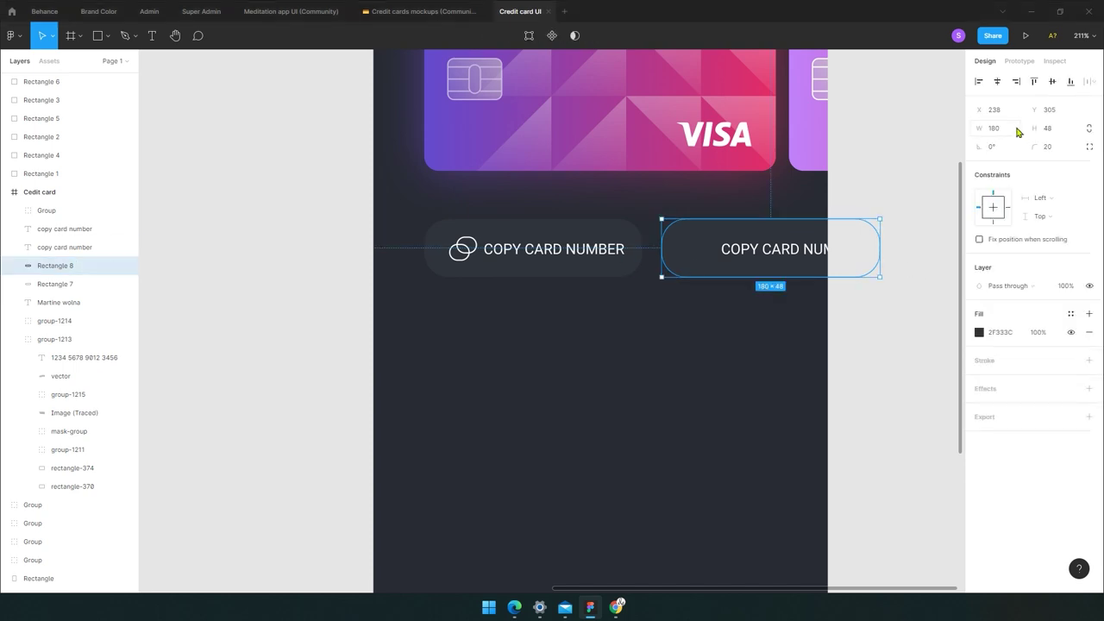
pyautogui.write('120')
pyautogui.press('Return')
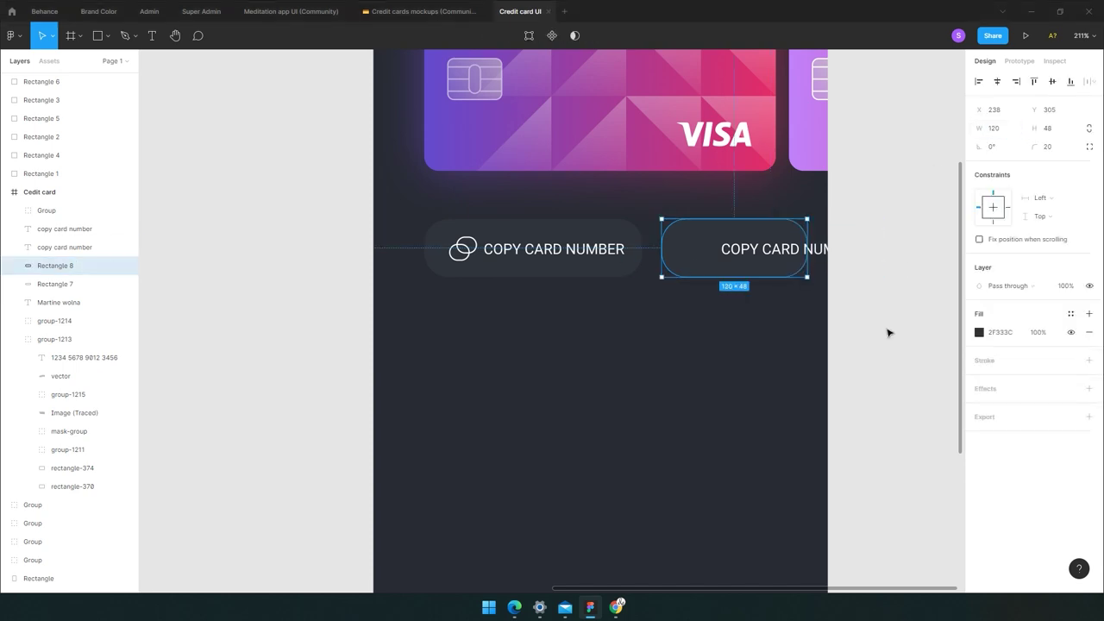
pyautogui.click(888, 333)
pyautogui.scroll(1, 855, 337)
# Retype the copied button's label to SHOW CVV and nudge it right.
pyautogui.click(746, 274)
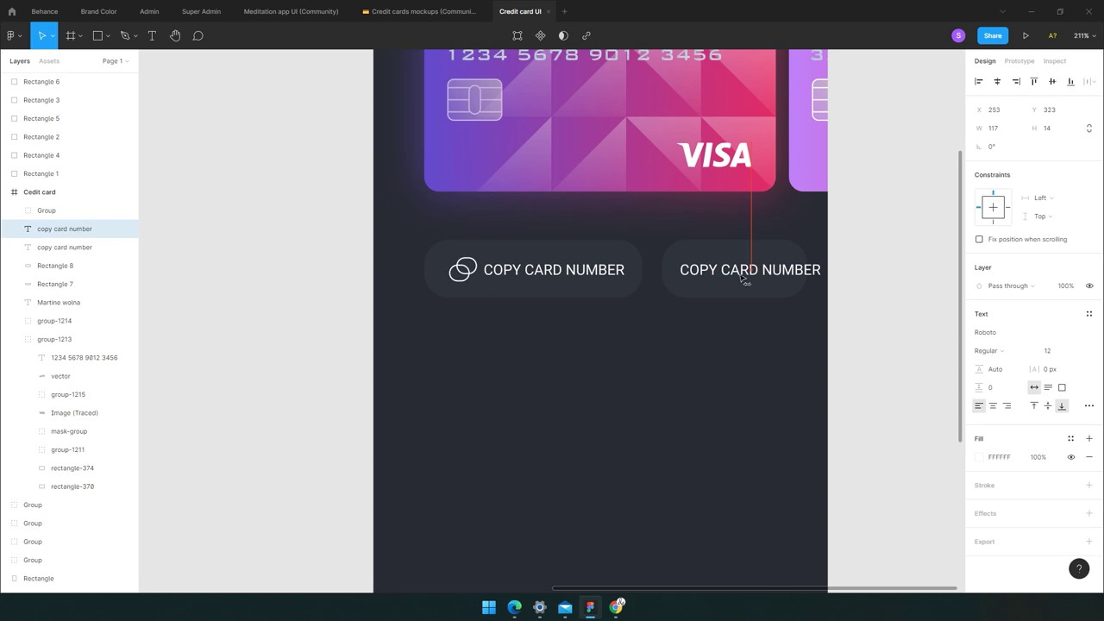
pyautogui.hotkey('shift', '0')
pyautogui.scroll(5, 740, 276)
pyautogui.moveTo(851, 267); pyautogui.dragTo(826, 267)
pyautogui.hotkey('ctrl', 'z')
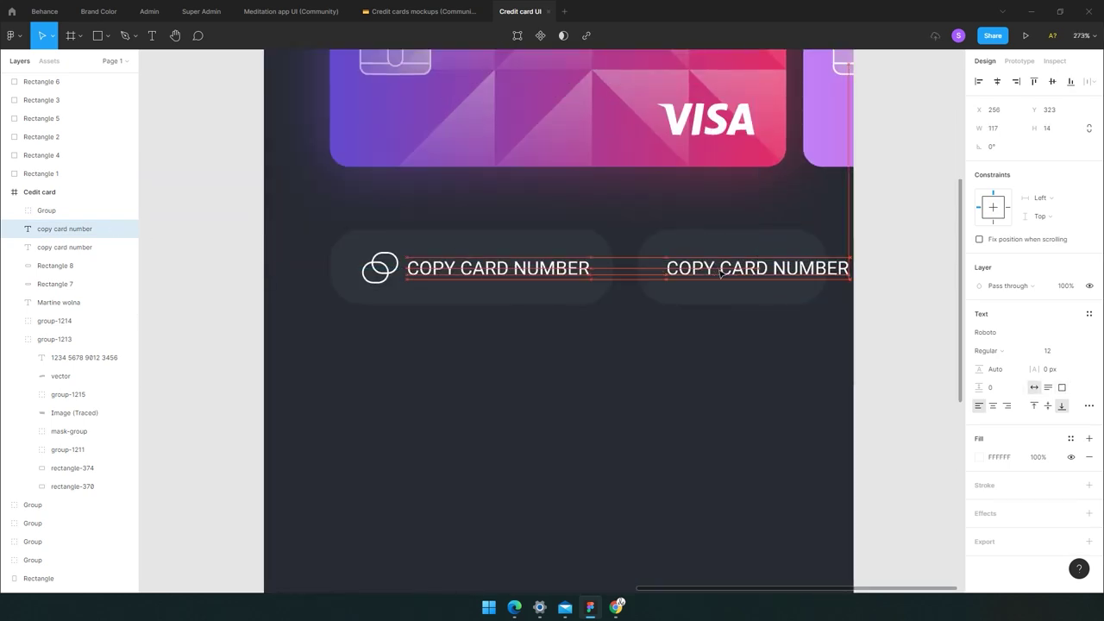
pyautogui.press('Return')
pyautogui.write('Show')
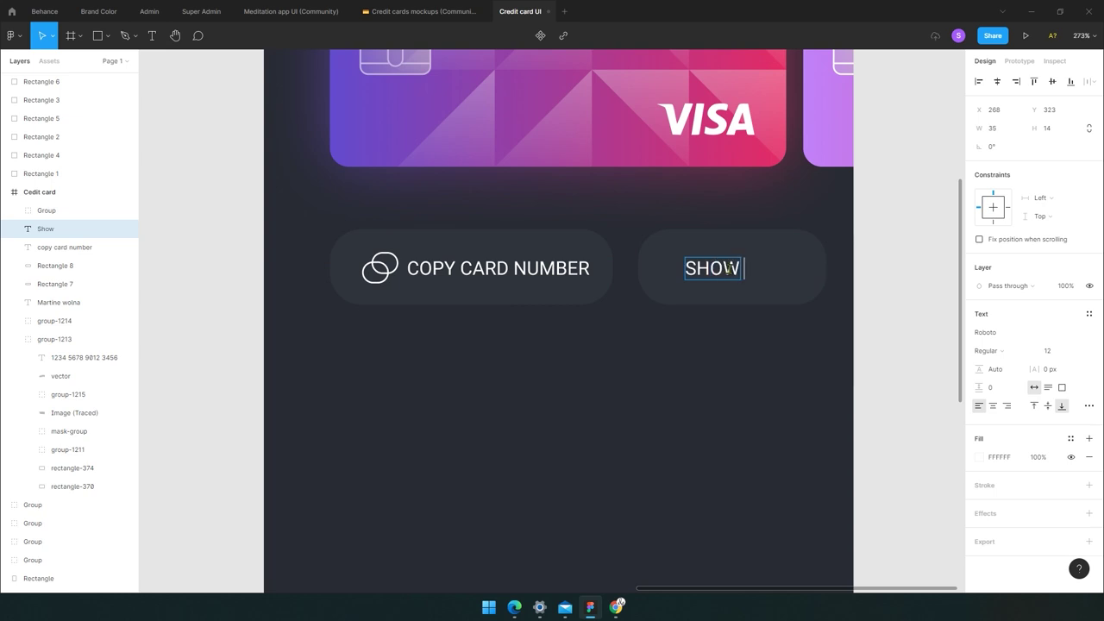
pyautogui.press('Right')
pyautogui.press('Right')
pyautogui.press('Right')
pyautogui.press('Right')
pyautogui.press('Right')
pyautogui.press('Right')
pyautogui.press('Right')
pyautogui.press('Right')
# Paste the glasses icon and place it beside the SHOW CVV label.
pyautogui.click(604, 355)
pyautogui.scroll(-5, 604, 356)
pyautogui.scroll(3, 305, 392)
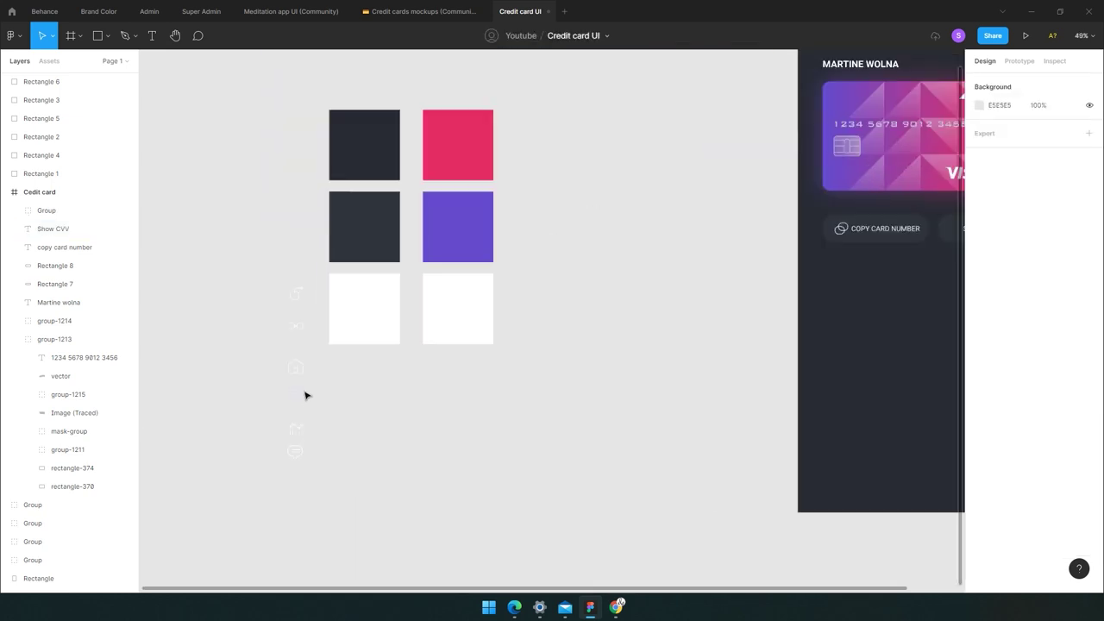
pyautogui.scroll(2, 475, 288)
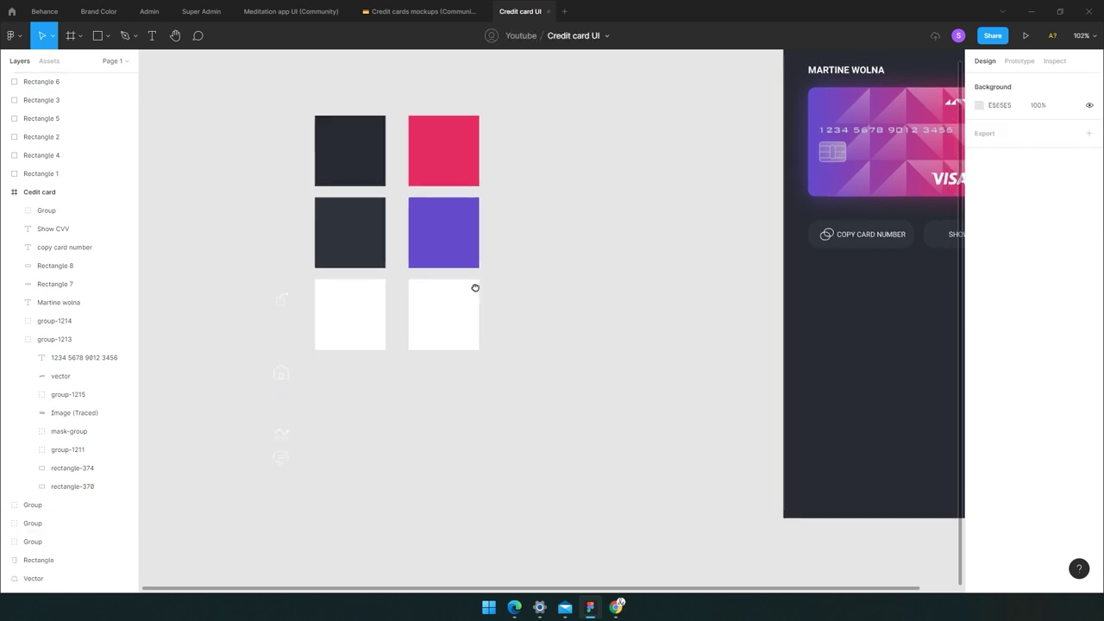
pyautogui.scroll(5, 682, 273)
pyautogui.scroll(3, 636, 284)
pyautogui.hotkey('ctrl', 'v')
pyautogui.moveTo(555, 323); pyautogui.dragTo(667, 197)
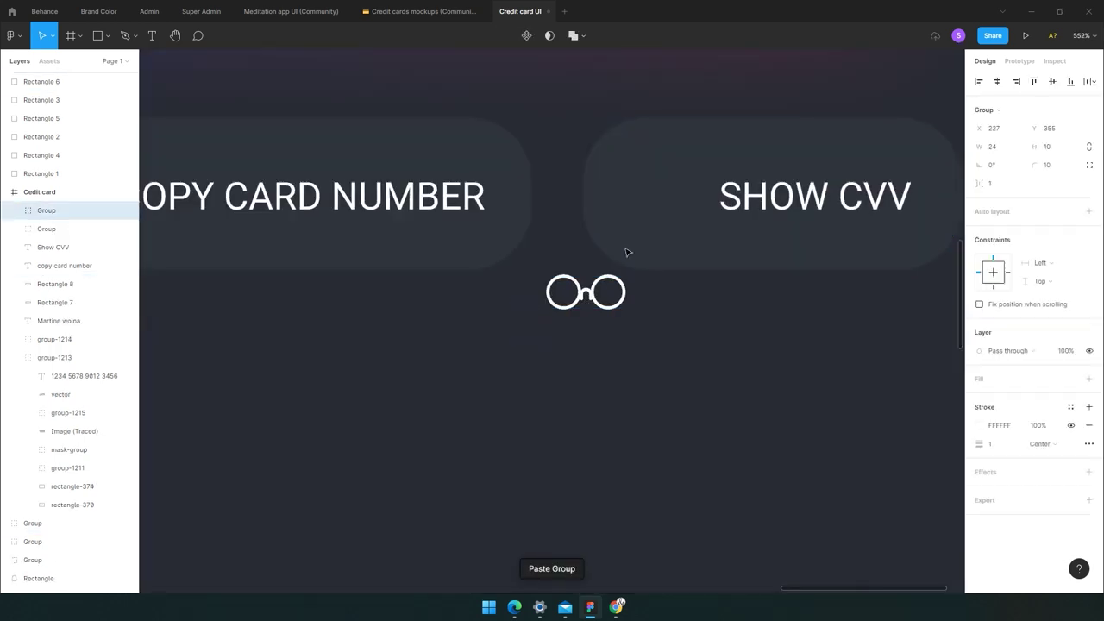
pyautogui.click(780, 197)
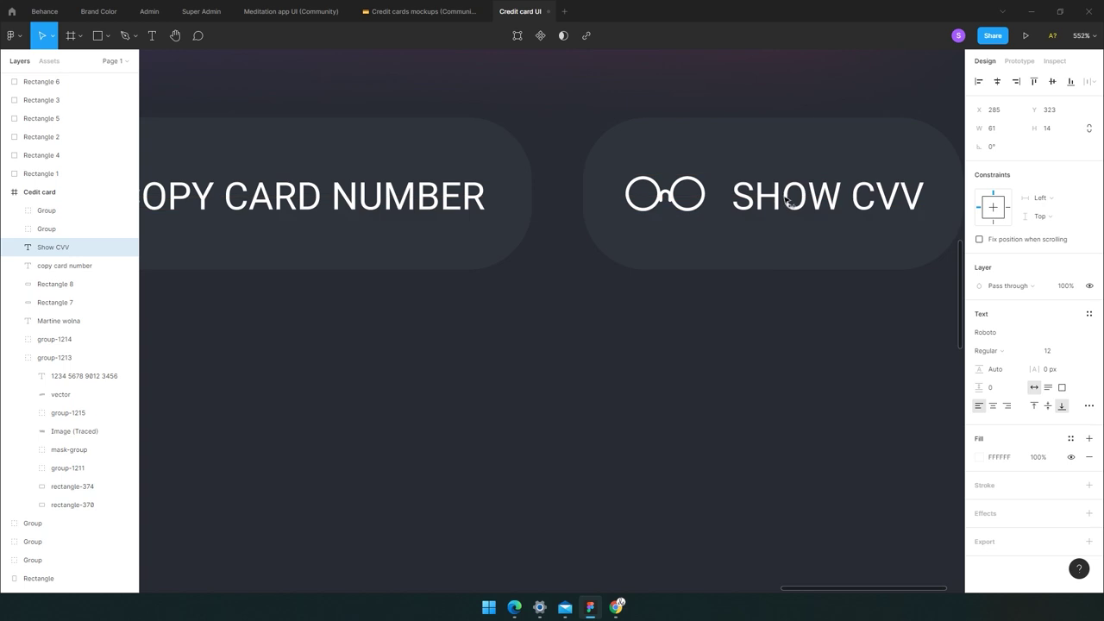
# Nudge all of the Credit card screen's contents slightly to the left.
pyautogui.scroll(-5, 714, 229)
pyautogui.click(922, 281)
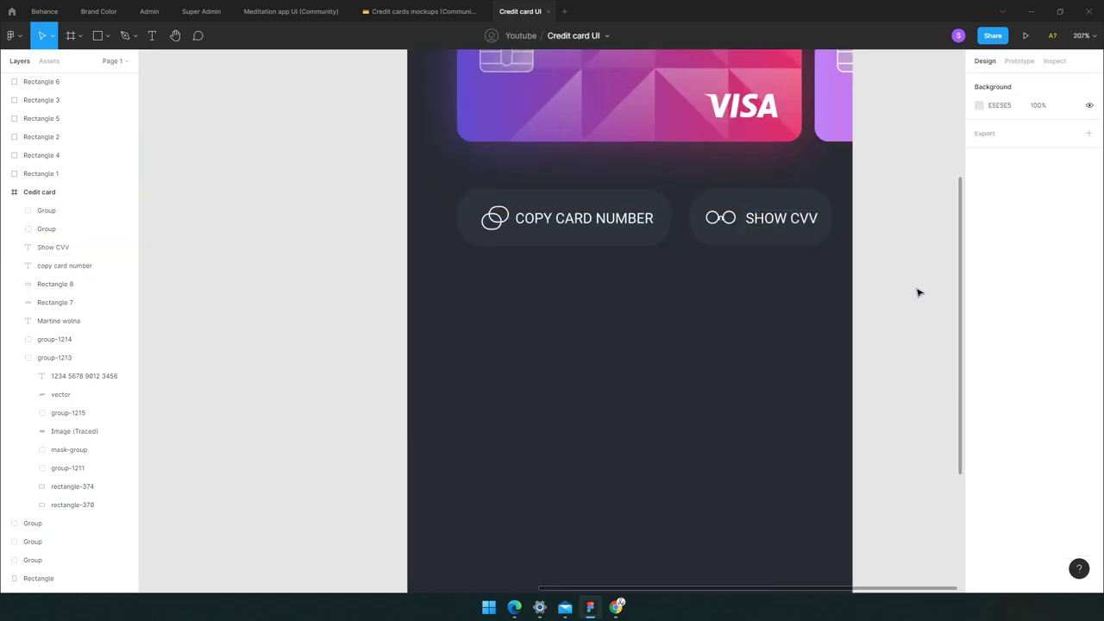
pyautogui.scroll(2, 918, 294)
pyautogui.scroll(-3, 917, 294)
pyautogui.moveTo(907, 375); pyautogui.dragTo(679, 161)
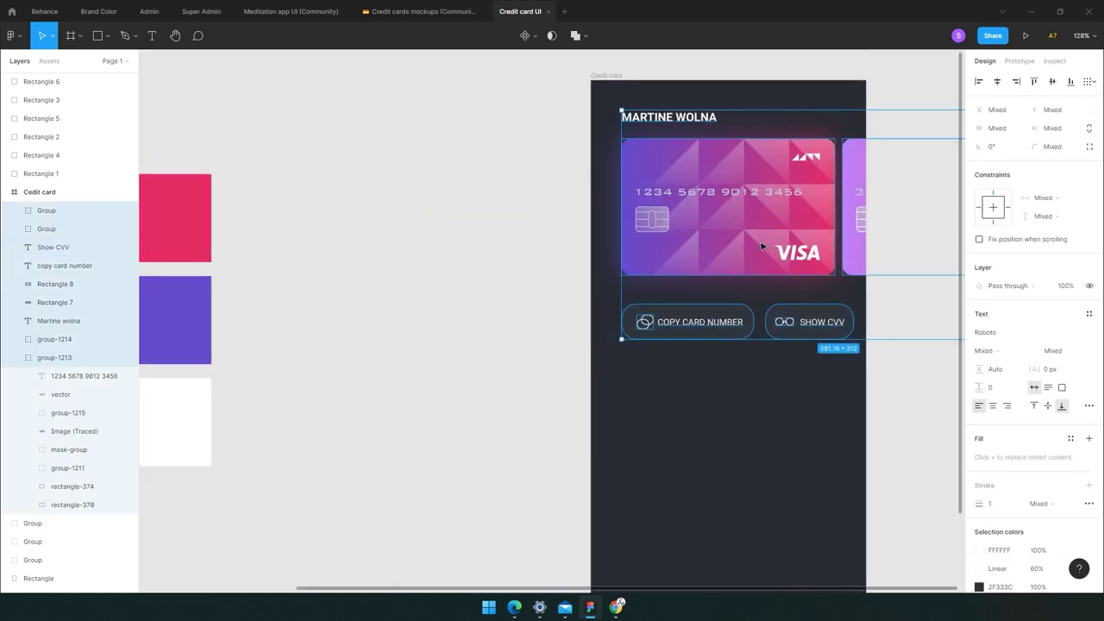
pyautogui.press('Left')
pyautogui.press('Left')
pyautogui.press('Left')
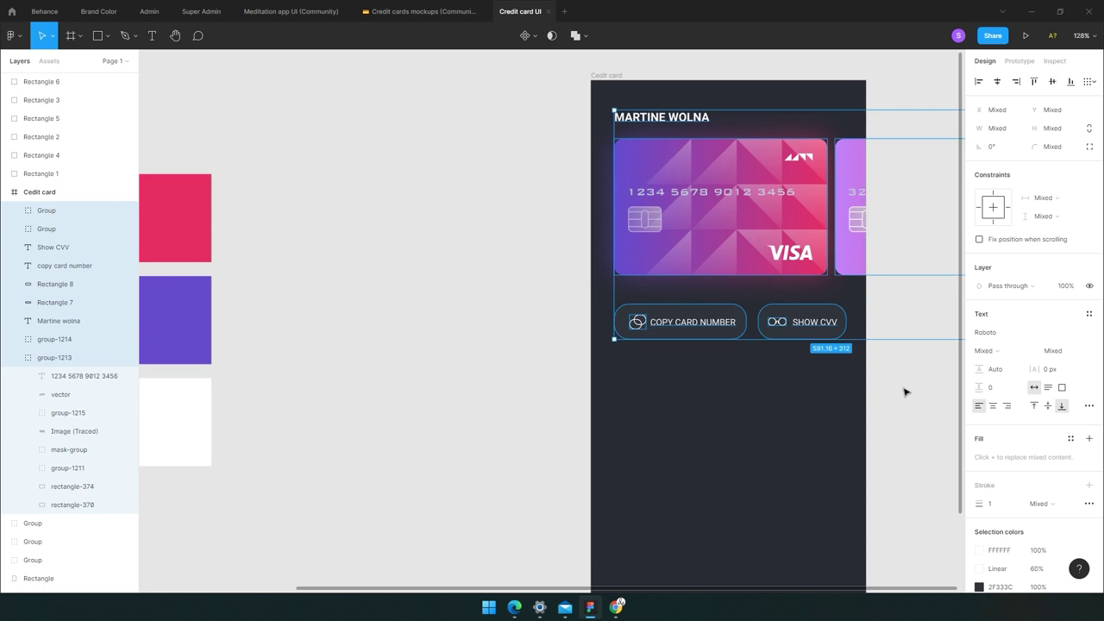
pyautogui.click(905, 393)
pyautogui.moveTo(868, 380)
pyautogui.mouseDown()
pyautogui.moveTo(665, 334)
pyautogui.moveTo(702, 336)
pyautogui.mouseUp()
# Group the two buttons, then group the two cards into a layer named 'cards'.
pyautogui.hotkey('ctrl', 'g')
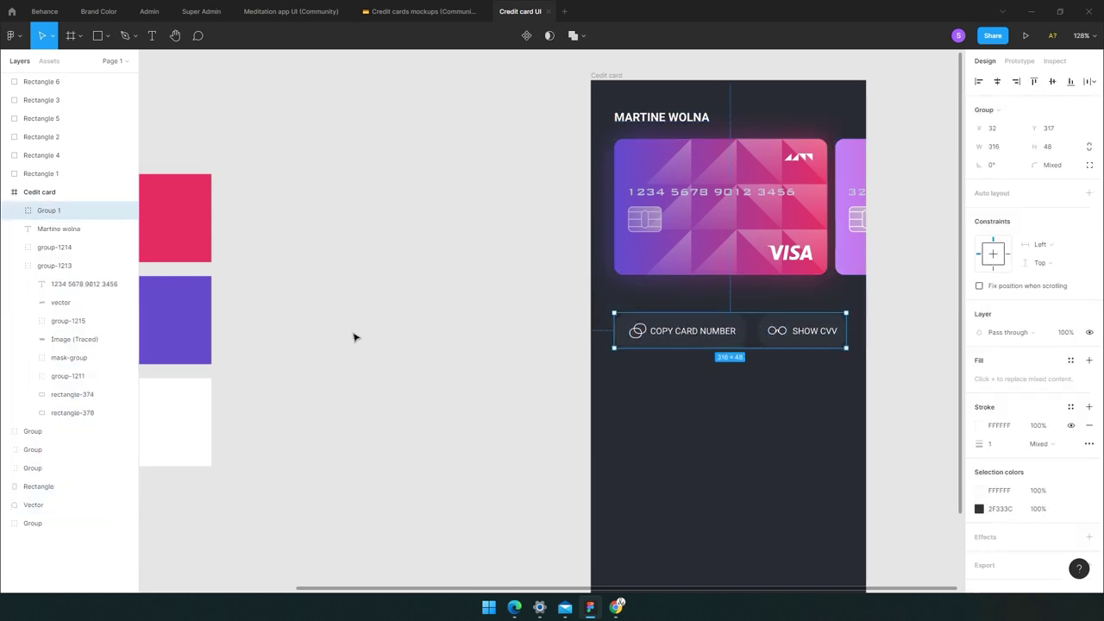
pyautogui.click(708, 259)
pyautogui.keyDown('shift'); pyautogui.click(850, 226); pyautogui.keyUp('shift')
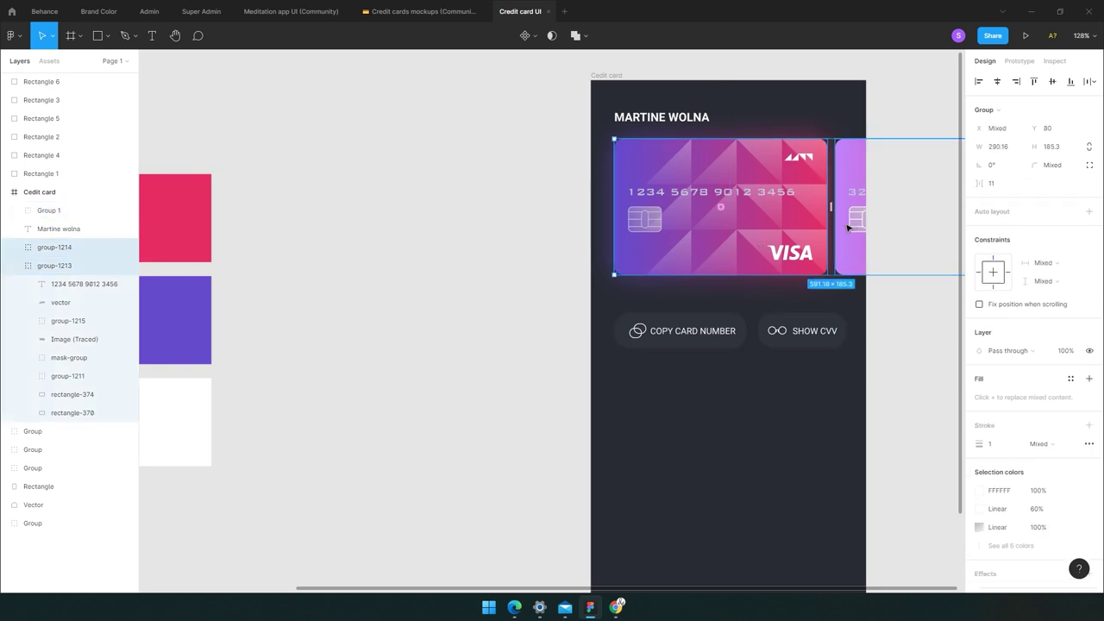
pyautogui.hotkey('ctrl', 'g')
pyautogui.doubleClick(41, 247)
pyautogui.write('cards')
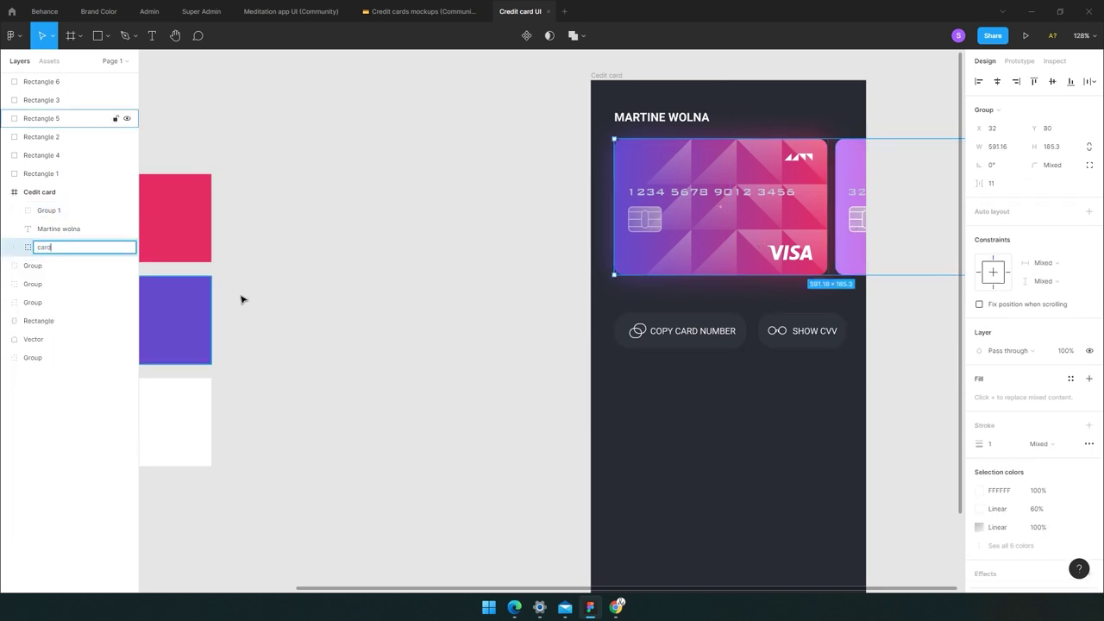
pyautogui.press('Return')
pyautogui.click(357, 318)
# Rename the two-button group layer to 'tabs'.
pyautogui.moveTo(911, 389); pyautogui.dragTo(695, 352)
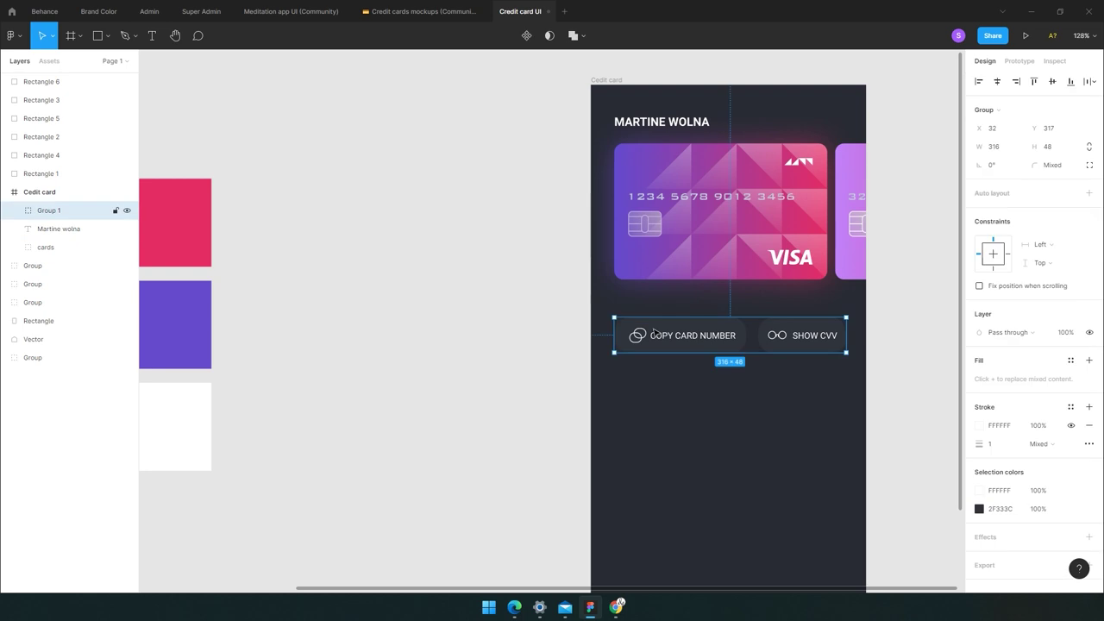
pyautogui.doubleClick(48, 213)
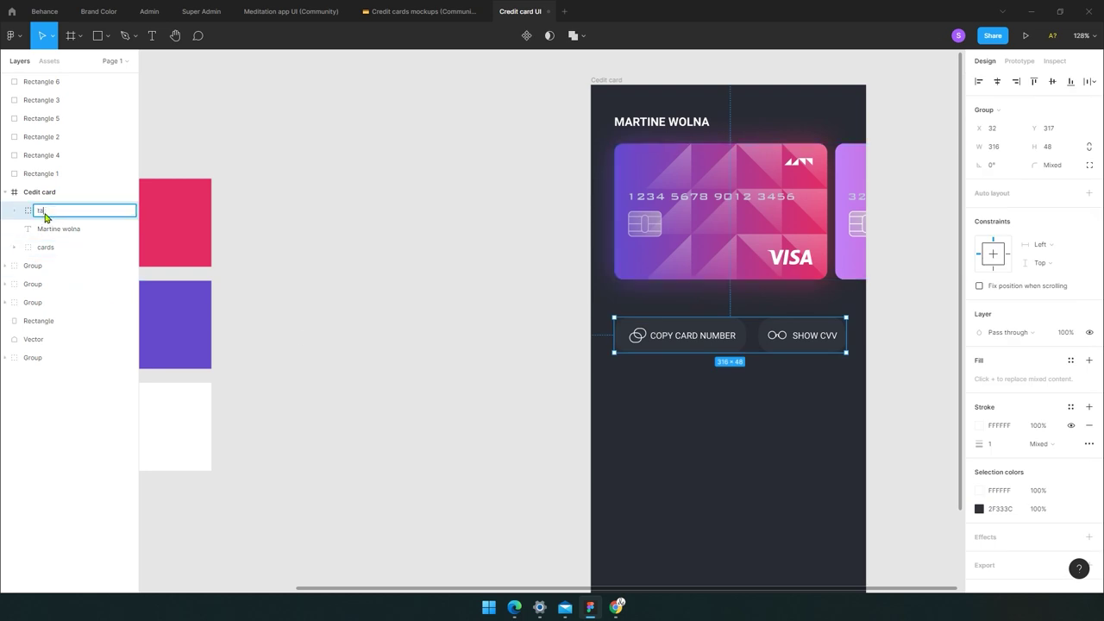
pyautogui.write('bs')
pyautogui.press('Return')
pyautogui.click(773, 405)
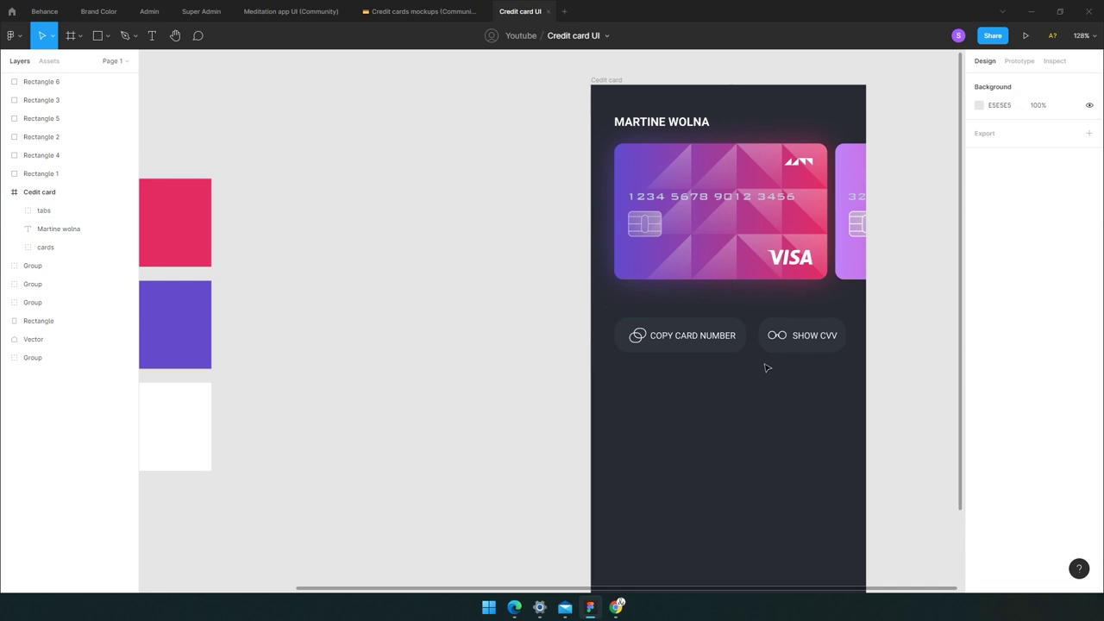
pyautogui.scroll(2, 743, 341)
# Draw a small circle with the Ellipse tool just below the card.
pyautogui.click(106, 35)
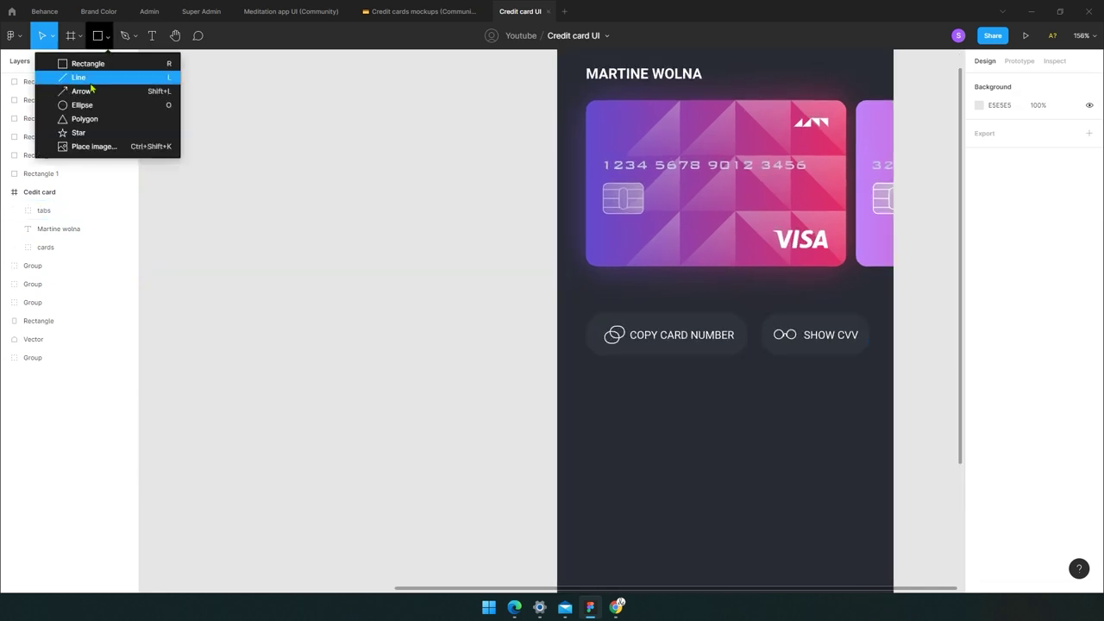
pyautogui.click(82, 104)
pyautogui.scroll(3, 699, 310)
pyautogui.moveTo(655, 264); pyautogui.dragTo(670, 279)
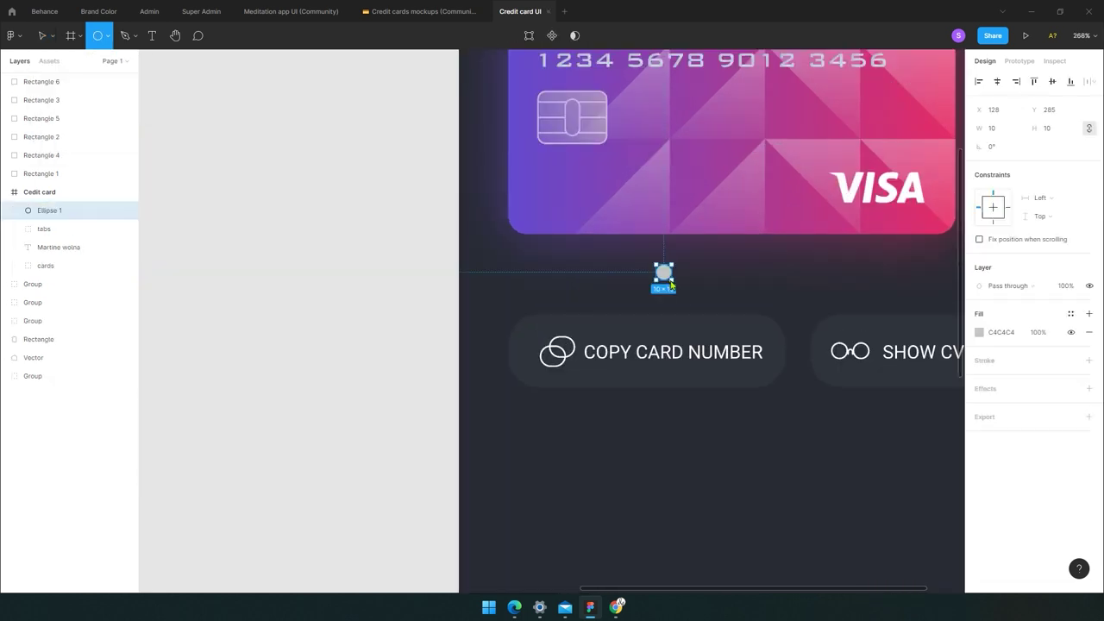
pyautogui.click(278, 365)
pyautogui.scroll(2, 681, 278)
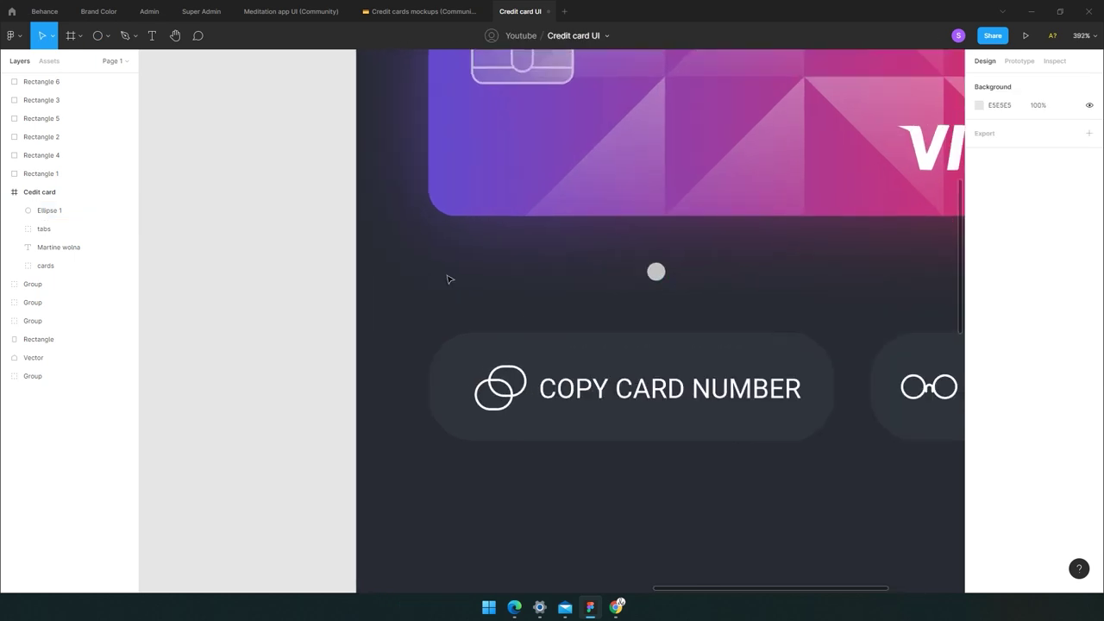
# Duplicate the circle repeatedly into a row extending to its right.
pyautogui.click(656, 272)
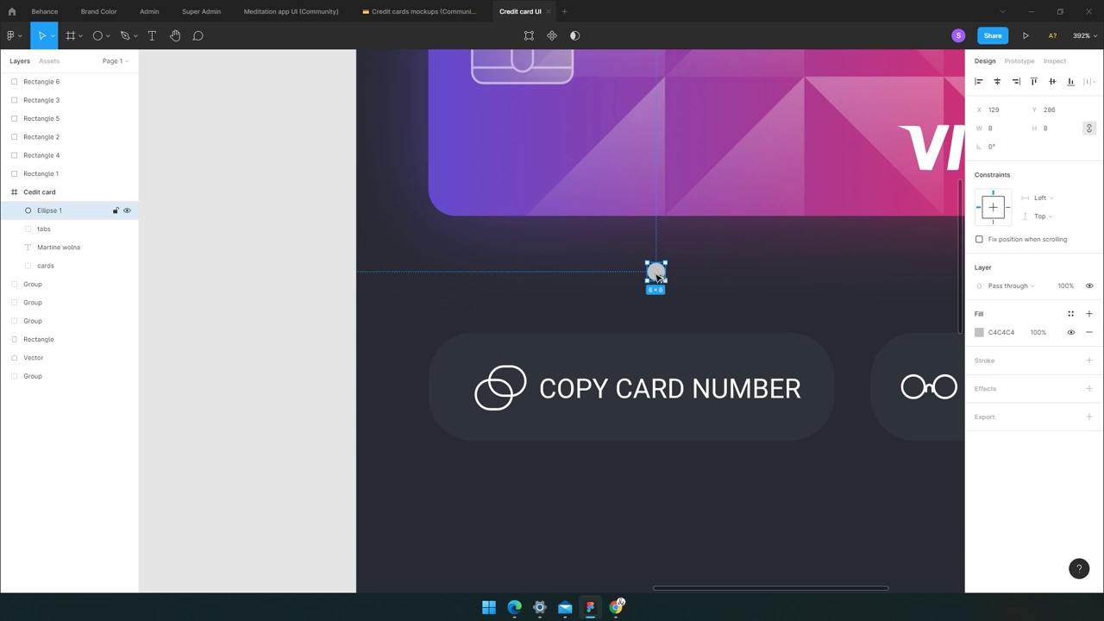
pyautogui.keyDown('alt'); pyautogui.moveTo(658, 276); pyautogui.dragTo(686, 277); pyautogui.keyUp('alt')
pyautogui.hotkey('ctrl', 'd')
pyautogui.hotkey('ctrl', 'z')
pyautogui.moveTo(680, 274); pyautogui.dragTo(706, 274)
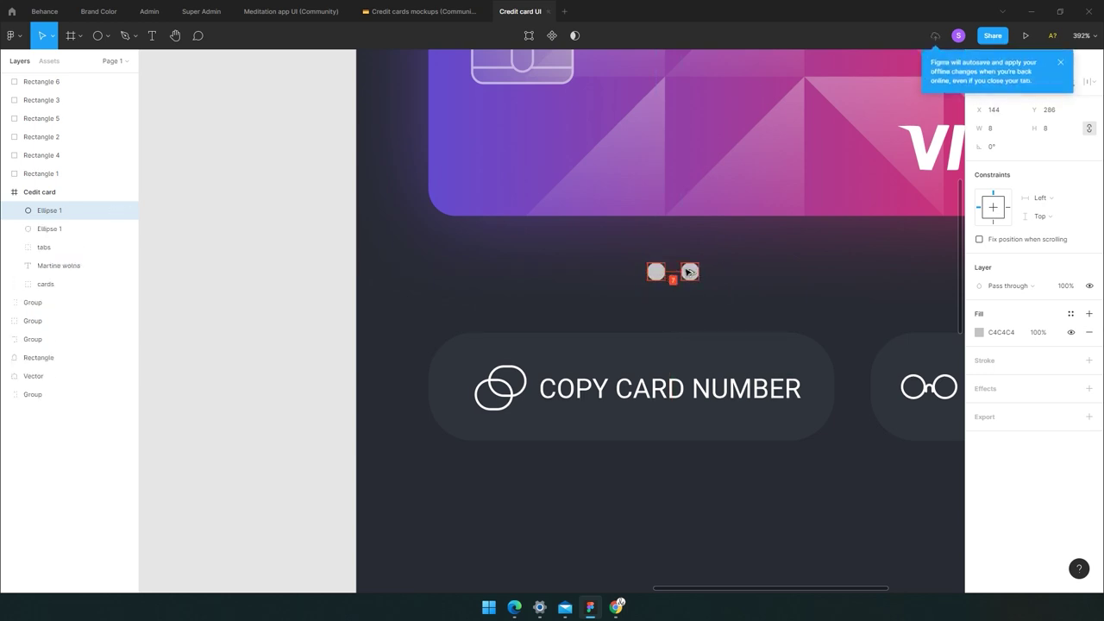
pyautogui.hotkey('ctrl', 'd')
pyautogui.hotkey('ctrl', 'd')
pyautogui.hotkey('ctrl', 'd')
pyautogui.hotkey('ctrl', 'd')
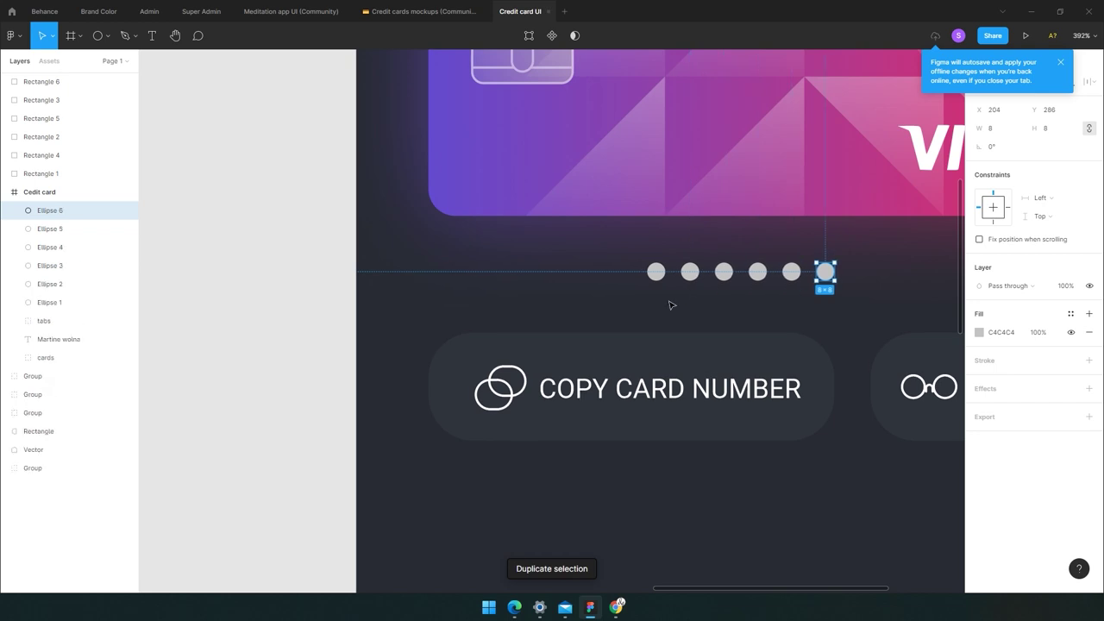
pyautogui.keyDown('ctrl'); pyautogui.scroll(-3, 780, 322); pyautogui.keyUp('ctrl')
pyautogui.moveTo(864, 314)
pyautogui.mouseDown()
pyautogui.moveTo(670, 314)
pyautogui.moveTo(440, 282)
pyautogui.mouseUp()
pyautogui.click(667, 316)
# Delete the extra copies and resize the remaining circle to a 6×6 dot.
pyautogui.keyDown('ctrl'); pyautogui.scroll(3, 617, 308); pyautogui.keyUp('ctrl')
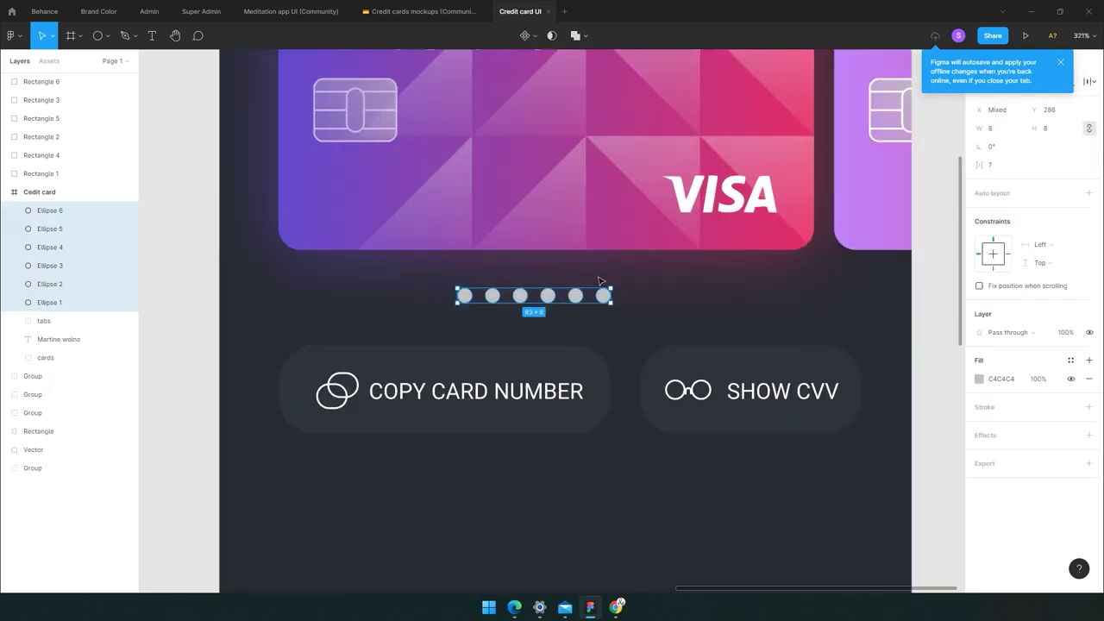
pyautogui.keyDown('ctrl'); pyautogui.scroll(-3, 853, 337); pyautogui.keyUp('ctrl')
pyautogui.keyDown('ctrl'); pyautogui.scroll(-3, 863, 340); pyautogui.keyUp('ctrl')
pyautogui.keyDown('ctrl'); pyautogui.scroll(5, 777, 322); pyautogui.keyUp('ctrl')
pyautogui.moveTo(767, 330); pyautogui.dragTo(629, 304)
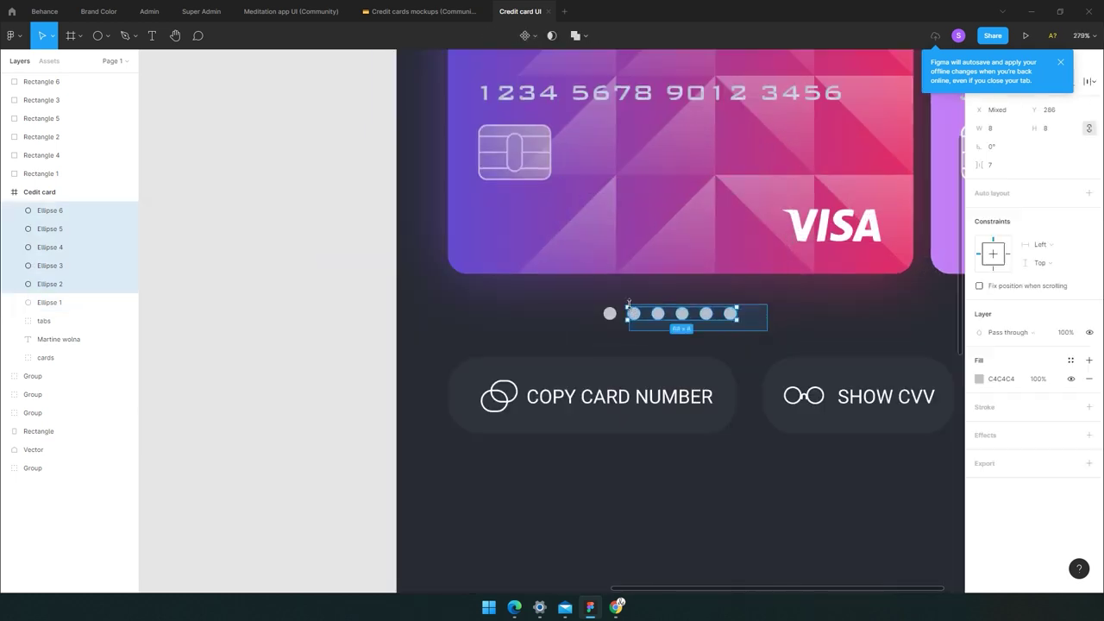
pyautogui.press('Delete')
pyautogui.click(610, 313)
pyautogui.press('Tab')
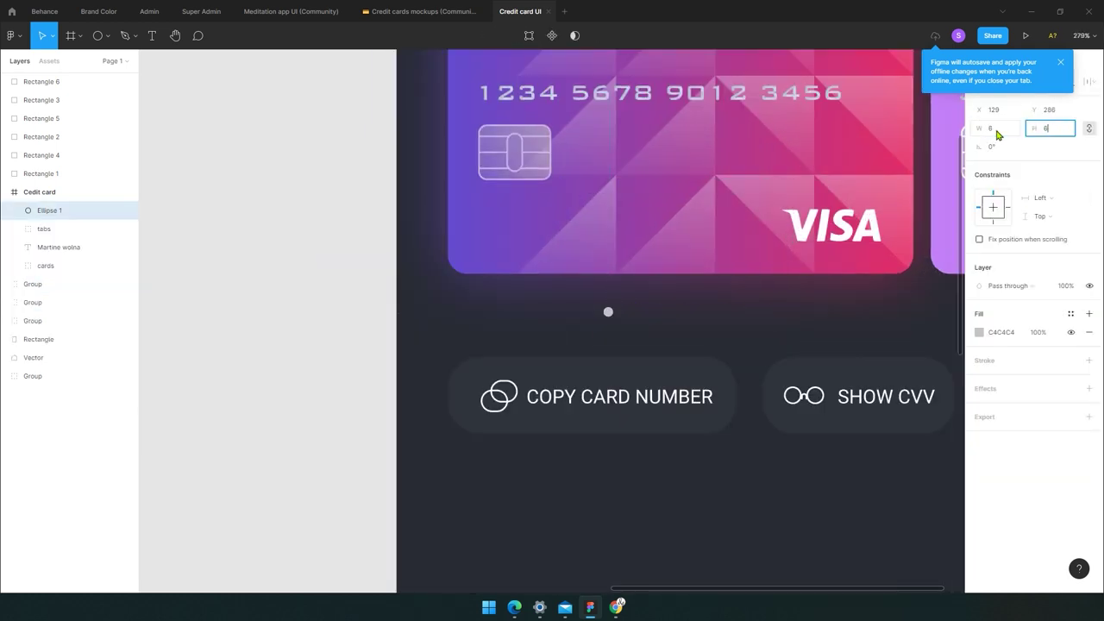
pyautogui.write('66')
pyautogui.press('Return')
# Duplicate the dot into five evenly spaced dots and group them.
pyautogui.keyDown('ctrl'); pyautogui.scroll(3, 589, 306); pyautogui.keyUp('ctrl')
pyautogui.keyDown('ctrl'); pyautogui.scroll(3, 613, 307); pyautogui.keyUp('ctrl')
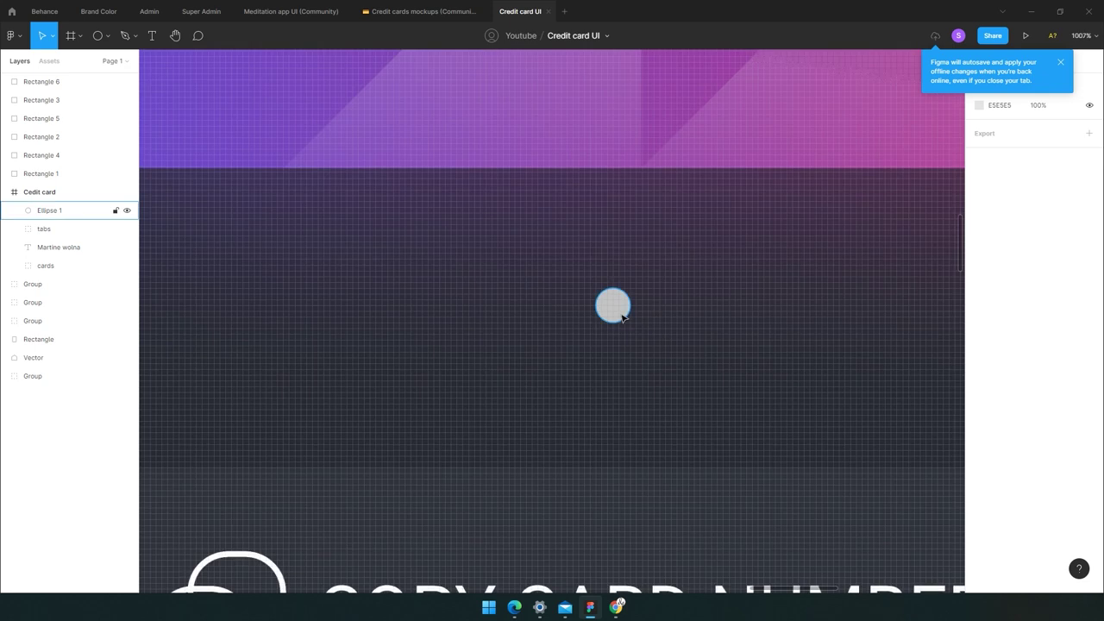
pyautogui.keyDown('alt'); pyautogui.moveTo(614, 305); pyautogui.dragTo(692, 305); pyautogui.keyUp('alt')
pyautogui.hotkey('ctrl', 'd')
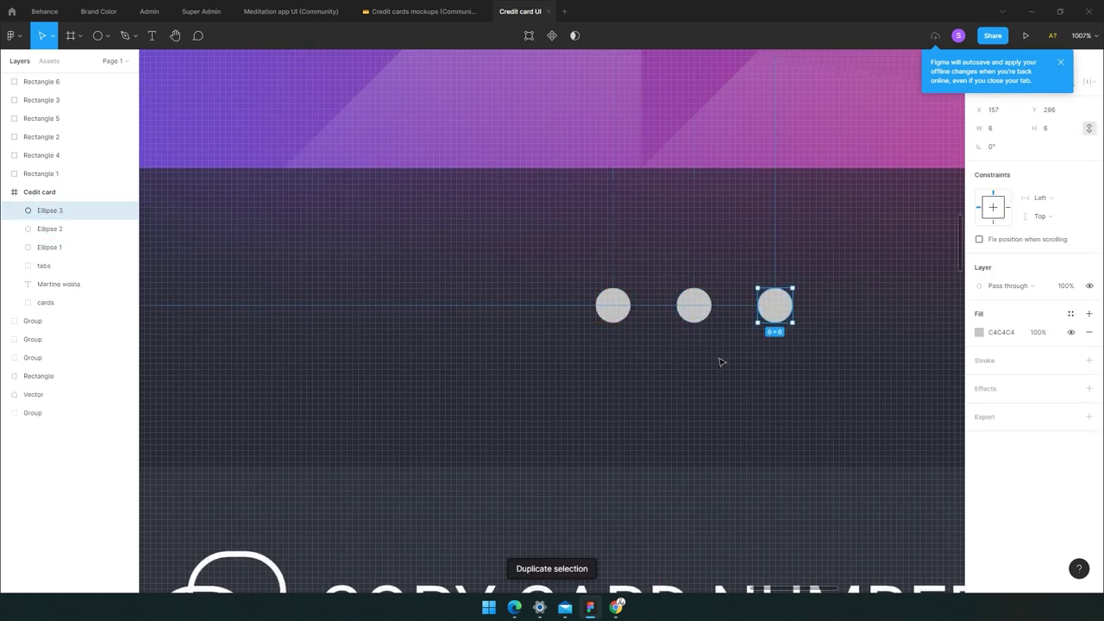
pyautogui.hotkey('ctrl', 'd')
pyautogui.keyDown('ctrl'); pyautogui.scroll(-3, 724, 367); pyautogui.keyUp('ctrl')
pyautogui.keyDown('ctrl'); pyautogui.scroll(-2, 727, 371); pyautogui.keyUp('ctrl')
pyautogui.hotkey('ctrl', 'd')
pyautogui.moveTo(855, 366)
pyautogui.mouseDown()
pyautogui.moveTo(668, 332)
pyautogui.moveTo(771, 347)
pyautogui.mouseUp()
pyautogui.hotkey('ctrl', 'g')
pyautogui.click(801, 387)
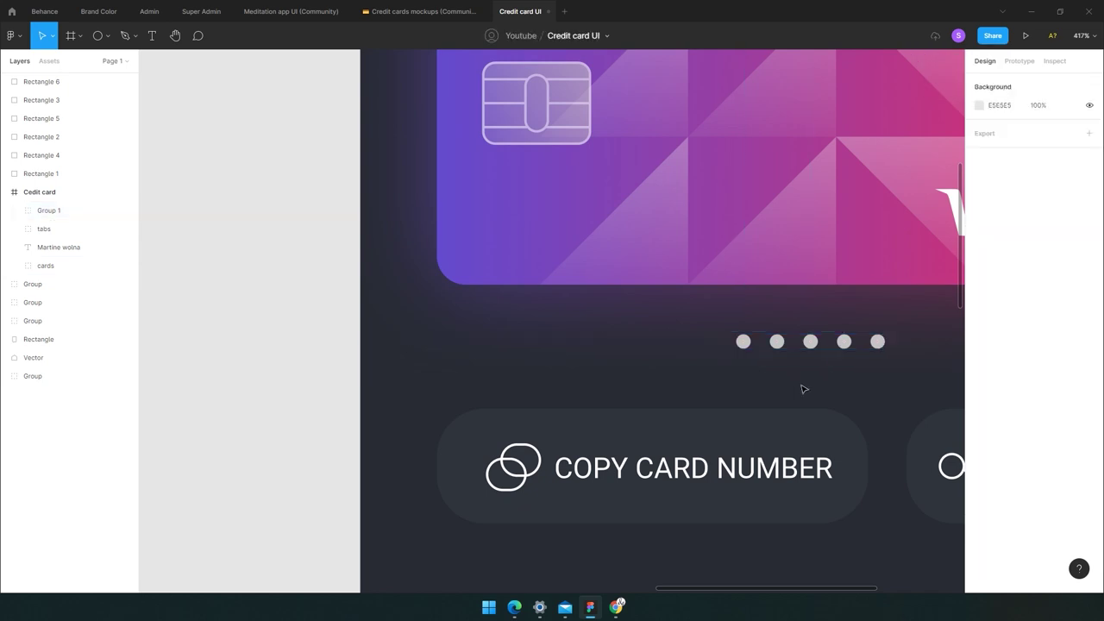
# Fill the first dot in the group white (#FFFFFF).
pyautogui.keyDown('ctrl'); pyautogui.scroll(-4, 842, 373); pyautogui.keyUp('ctrl')
pyautogui.hscroll(3, 697, 383)
pyautogui.keyDown('ctrl'); pyautogui.scroll(2, 681, 362); pyautogui.keyUp('ctrl')
pyautogui.click(666, 345)
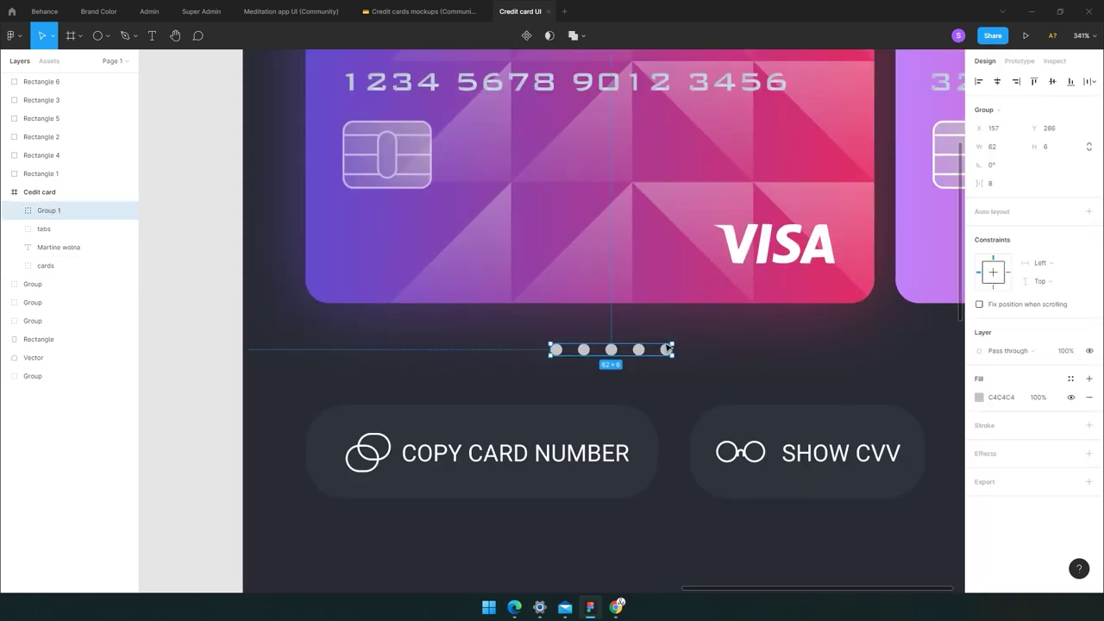
pyautogui.keyDown('ctrl'); pyautogui.scroll(-2, 702, 365); pyautogui.keyUp('ctrl')
pyautogui.click(757, 419)
pyautogui.click(746, 497)
pyautogui.keyDown('ctrl'); pyautogui.scroll(1, 637, 369); pyautogui.keyUp('ctrl')
pyautogui.doubleClick(599, 346)
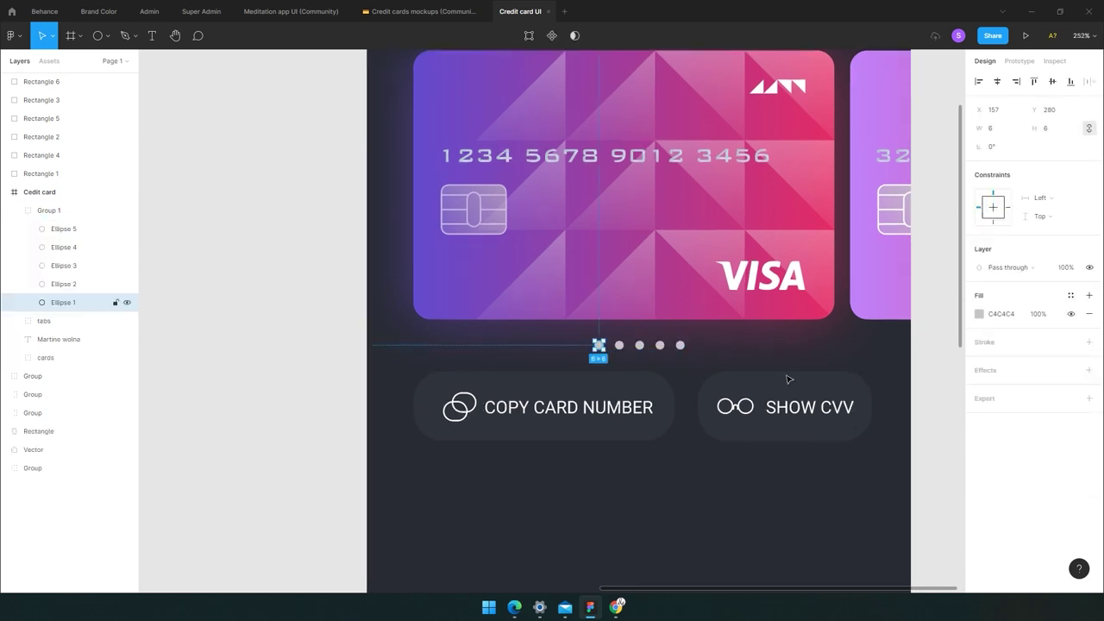
pyautogui.click(1003, 316)
pyautogui.press('Return')
pyautogui.press('Escape')
# Ungroup the row and fill the other four dots grey #5F6268.
pyautogui.click(681, 346)
pyautogui.click(683, 349)
pyautogui.hotkey('ctrl', 'shift', 'g')
pyautogui.moveTo(716, 375); pyautogui.dragTo(615, 339)
pyautogui.keyDown('ctrl'); pyautogui.scroll(-5, 505, 361); pyautogui.keyUp('ctrl')
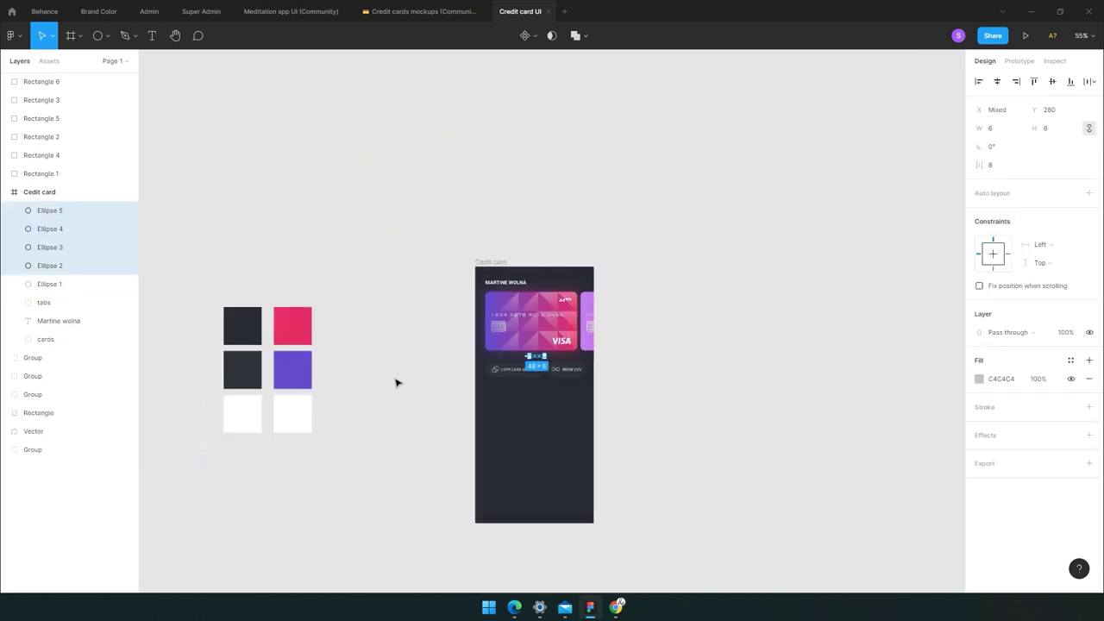
pyautogui.press('Escape')
pyautogui.keyDown('ctrl'); pyautogui.scroll(5, 536, 364); pyautogui.keyUp('ctrl')
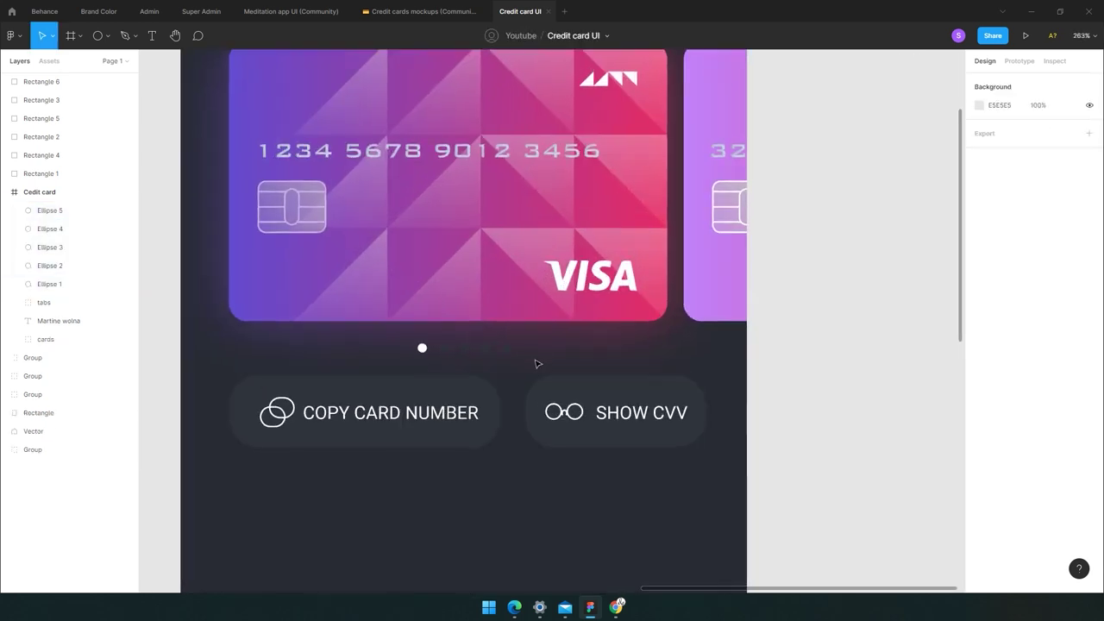
pyautogui.moveTo(536, 364); pyautogui.dragTo(436, 342)
pyautogui.click(979, 383)
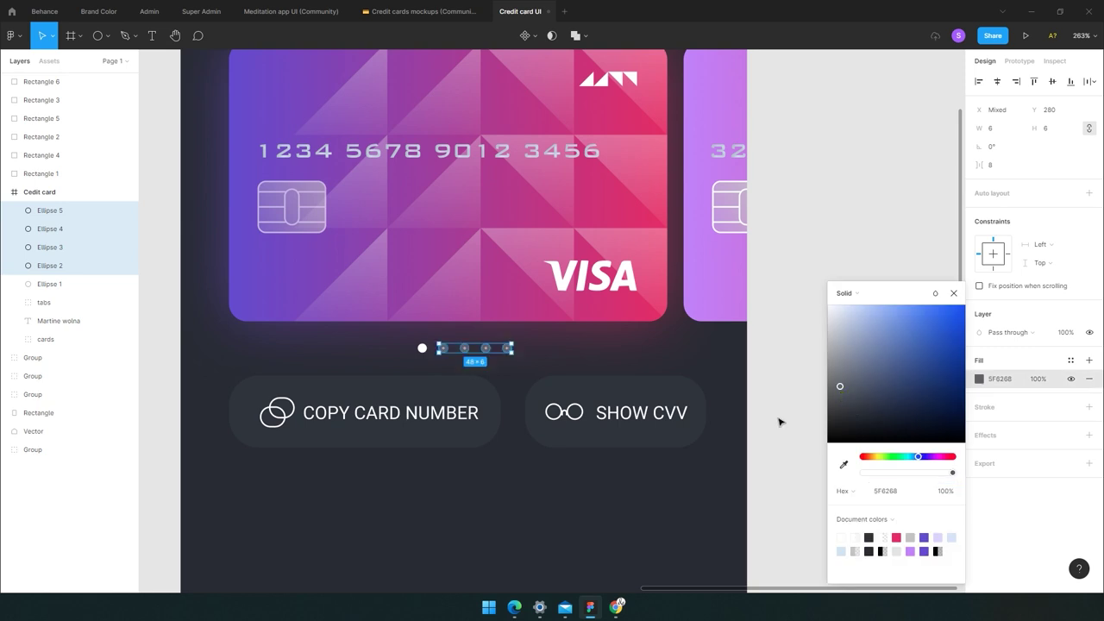
pyautogui.click(779, 420)
pyautogui.keyDown('ctrl'); pyautogui.scroll(-3, 742, 423); pyautogui.keyUp('ctrl')
pyautogui.keyDown('ctrl'); pyautogui.scroll(-2, 762, 422); pyautogui.keyUp('ctrl')
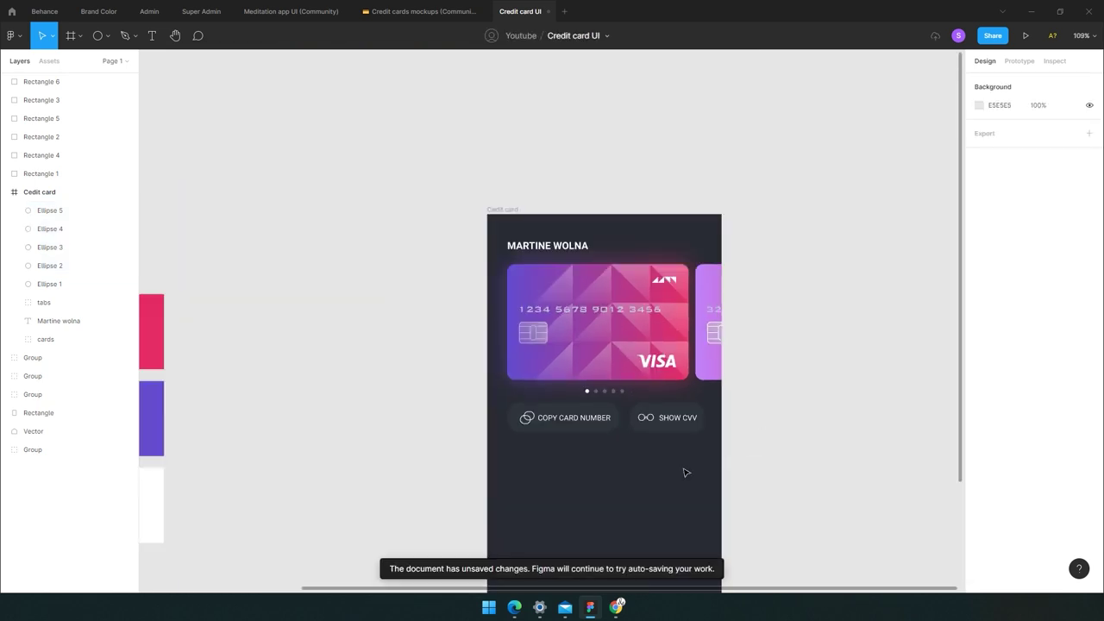
pyautogui.scroll(-2, 656, 431)
# Place the $898,000 balance text below the buttons at font size 18.
pyautogui.scroll(-1, 629, 389)
pyautogui.scroll(1, 544, 353)
pyautogui.press('t')
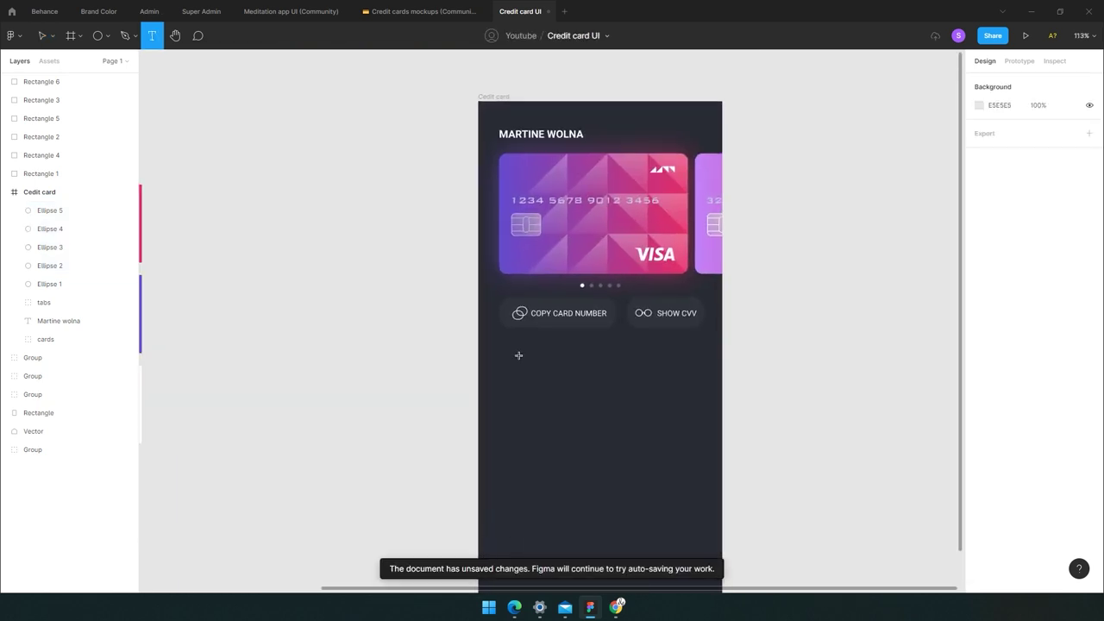
pyautogui.click(504, 359)
pyautogui.write('$898,000')
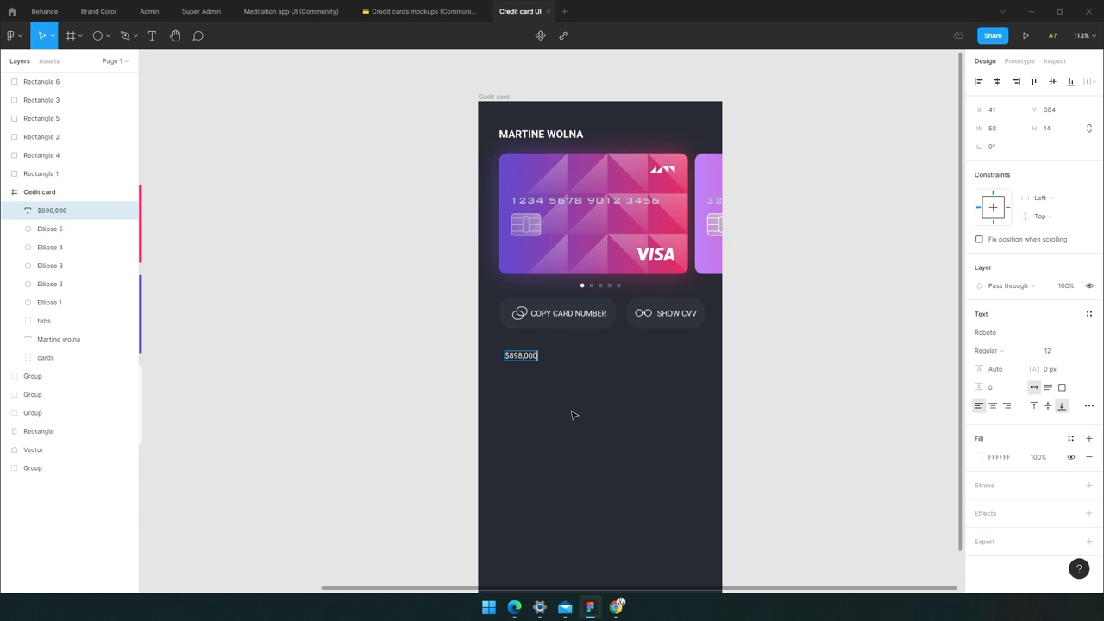
pyautogui.press('Escape')
pyautogui.click(791, 421)
pyautogui.click(521, 358)
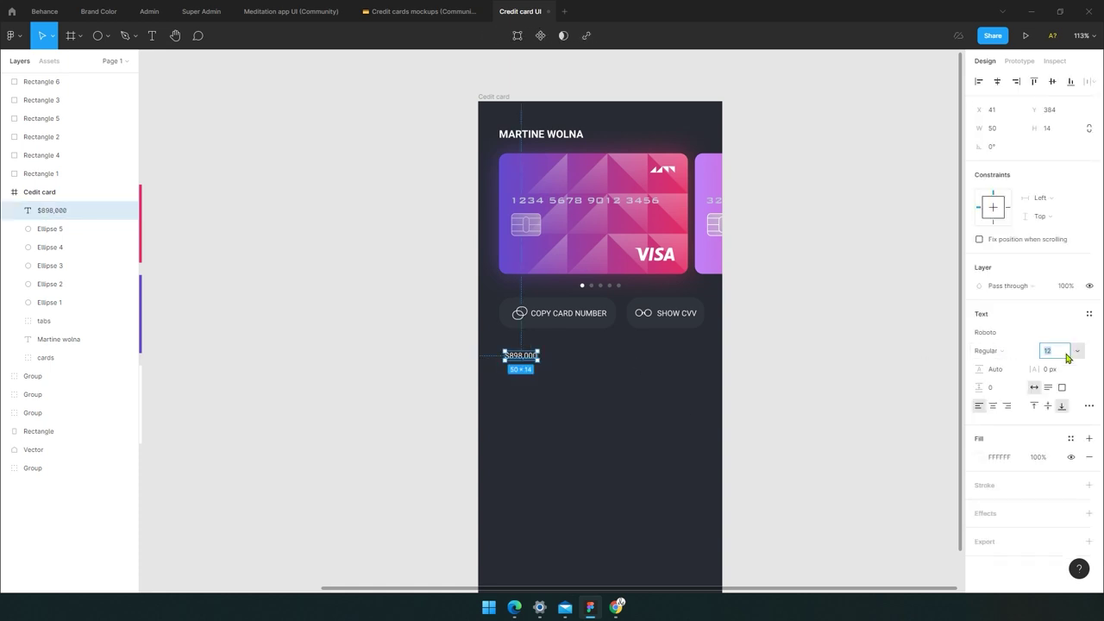
pyautogui.write('8')
pyautogui.press('Return')
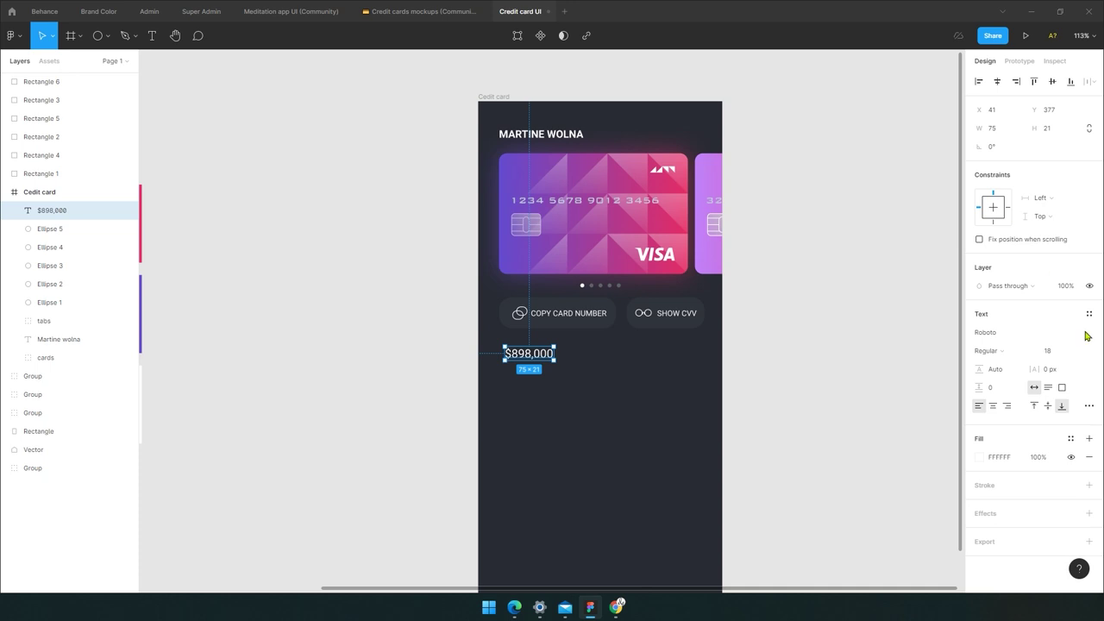
# Enlarge the balance to font size 40 and nudge it into position.
pyautogui.click(1048, 350)
pyautogui.write('40')
pyautogui.press('Return')
pyautogui.press('Escape')
pyautogui.click(569, 373)
pyautogui.moveTo(569, 372); pyautogui.dragTo(567, 377)
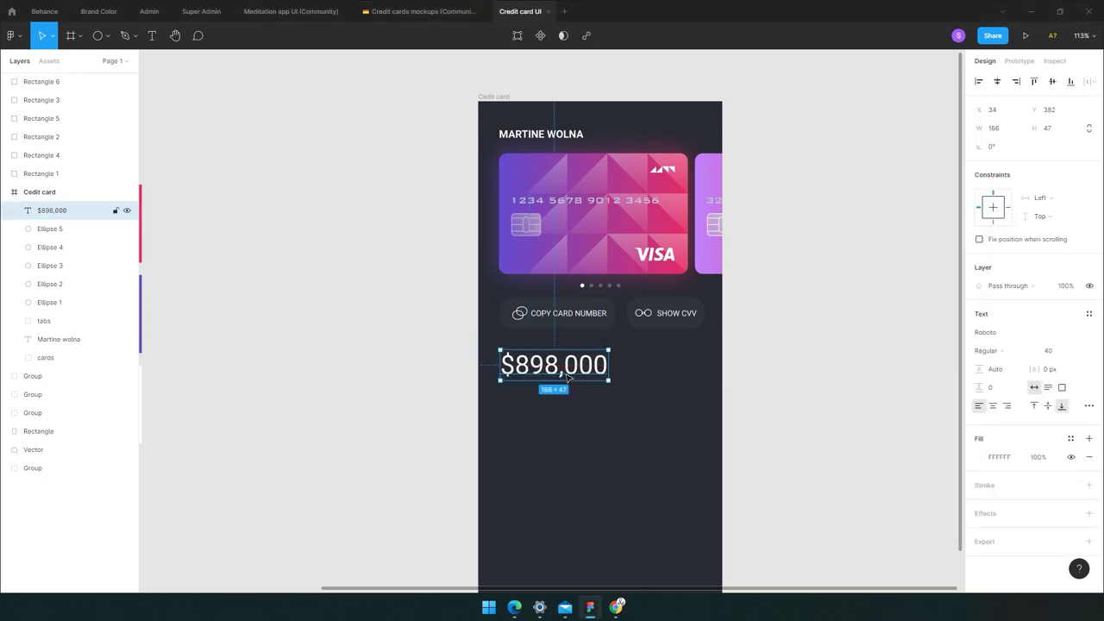
pyautogui.click(784, 404)
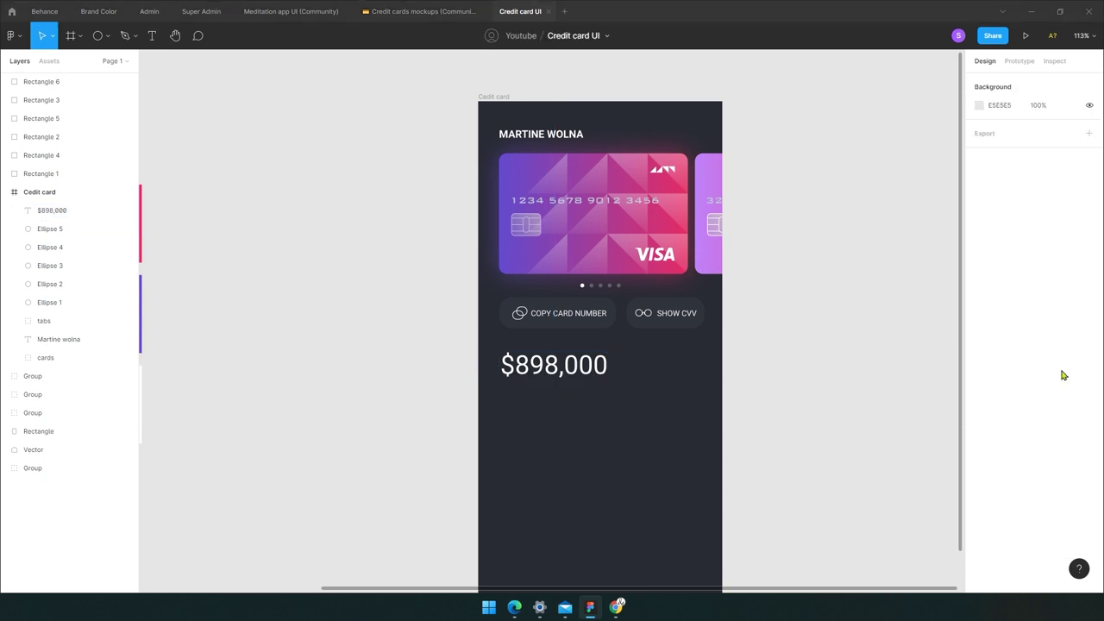
# Add a 12 px 'MONEY SPENT' label aligned under the balance's left edge.
pyautogui.keyDown('ctrl'); pyautogui.scroll(3, 576, 397); pyautogui.keyUp('ctrl')
pyautogui.press('t')
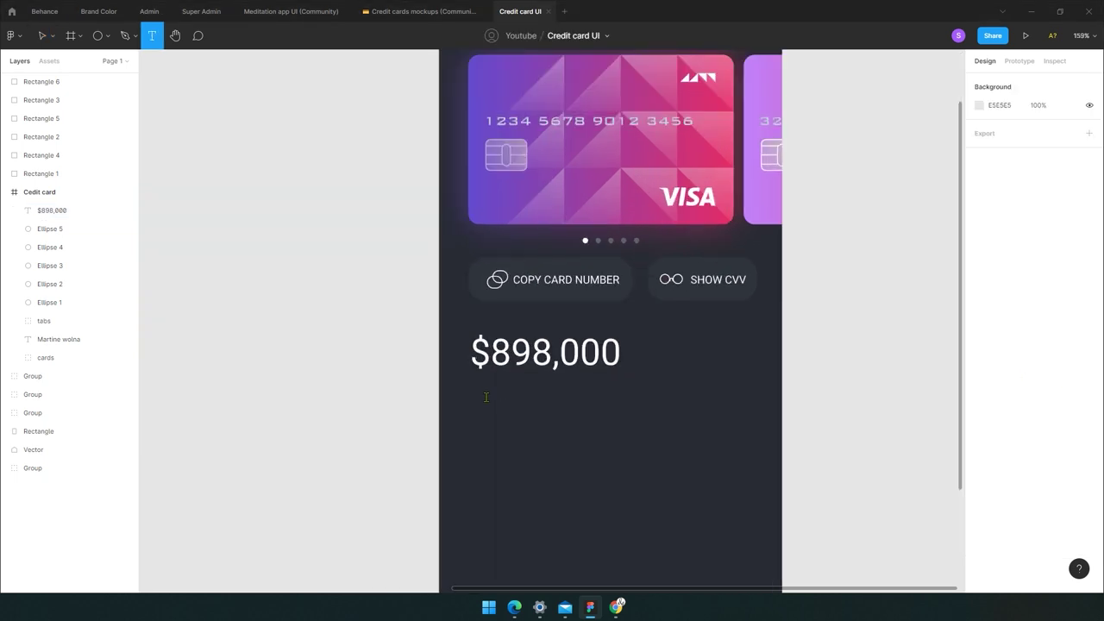
pyautogui.click(486, 397)
pyautogui.write('MONER')
pyautogui.press('BackSpace')
pyautogui.press('BackSpace')
pyautogui.write('spent')
pyautogui.hotkey('ctrl', 'a')
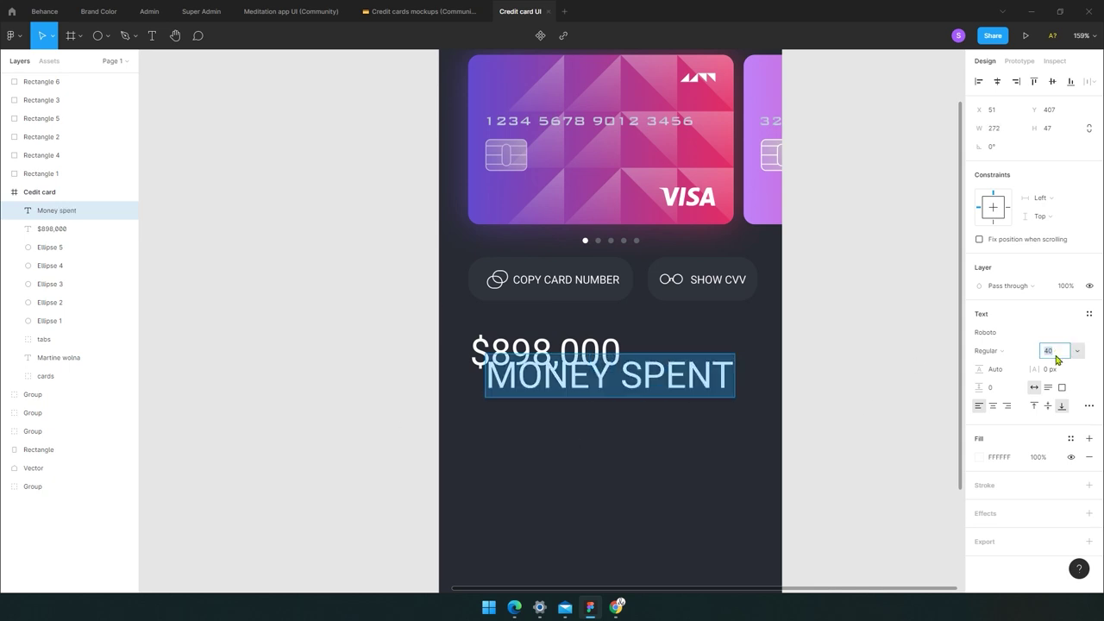
pyautogui.write('14')
pyautogui.press('Return')
pyautogui.write('12')
pyautogui.press('Return')
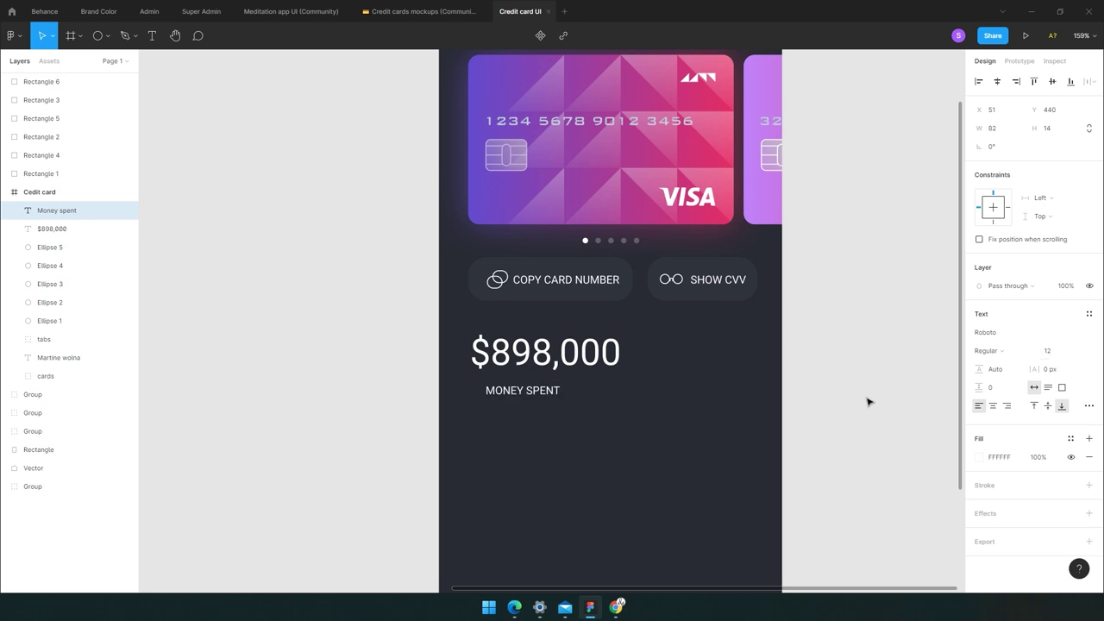
pyautogui.moveTo(501, 393)
pyautogui.mouseDown()
pyautogui.moveTo(488, 388)
pyautogui.moveTo(539, 398)
pyautogui.mouseUp()
pyautogui.click(597, 436)
# Reduce the $898,000 balance to font size 36.
pyautogui.scroll(-5, 604, 436)
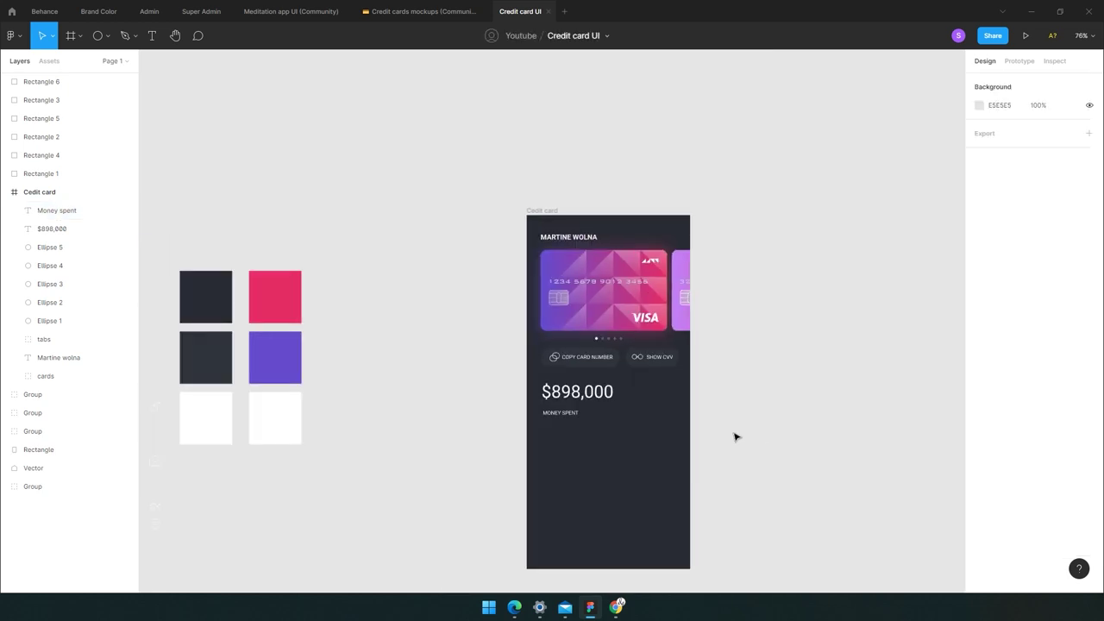
pyautogui.click(577, 391)
pyautogui.press('Return')
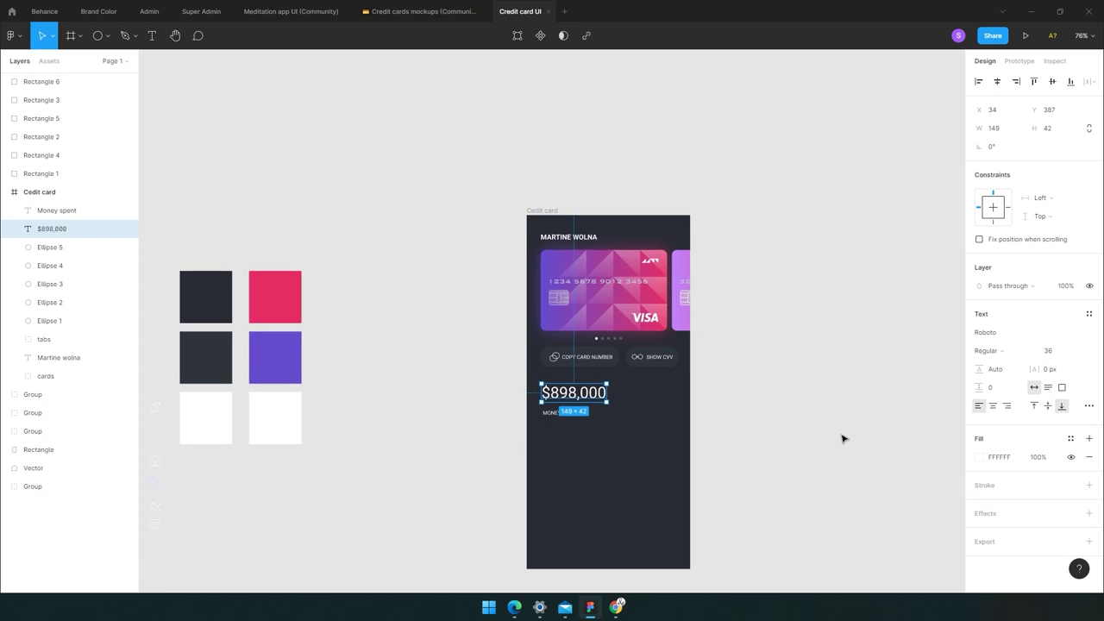
pyautogui.click(830, 444)
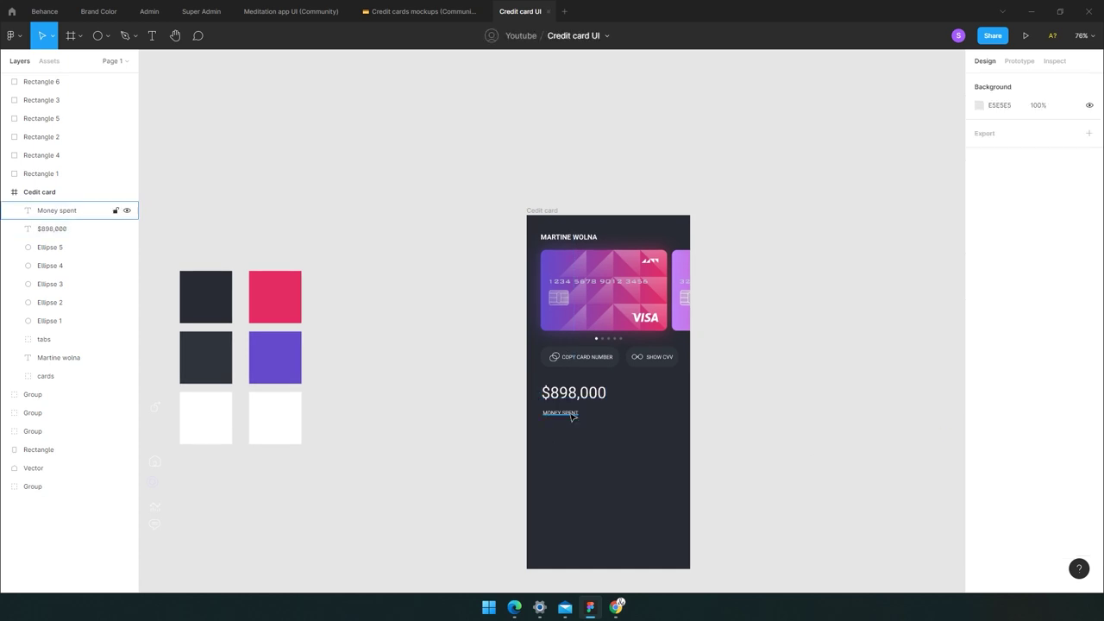
# Draw a circle with the Ellipse tool to the right of the balance.
pyautogui.click(107, 36)
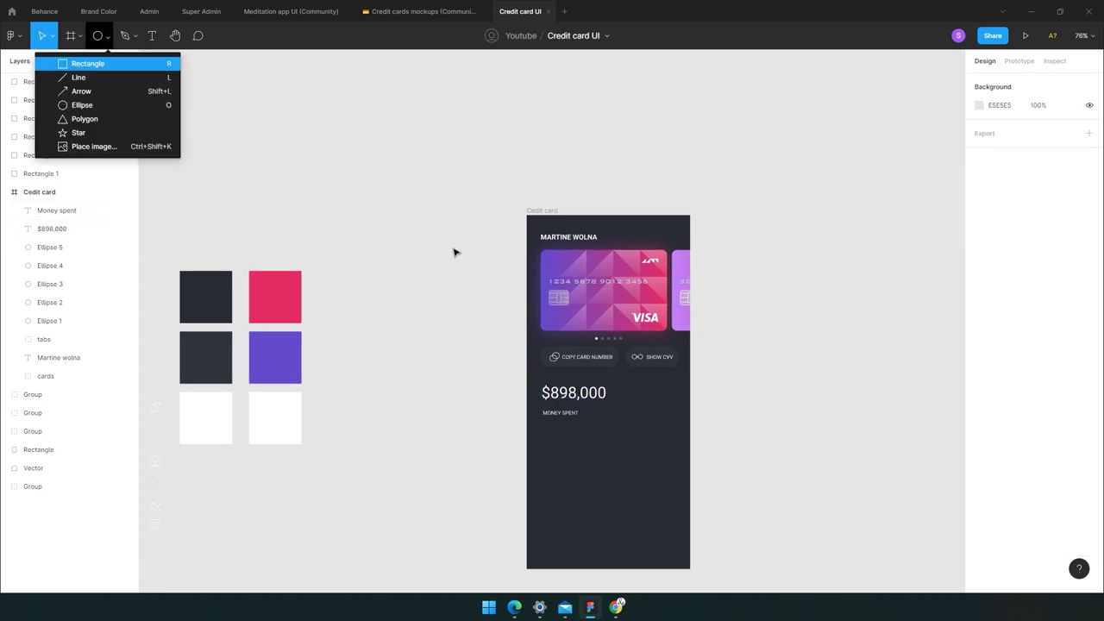
pyautogui.press('r')
pyautogui.scroll(3, 648, 396)
pyautogui.scroll(3, 648, 396)
pyautogui.scroll(3, 656, 402)
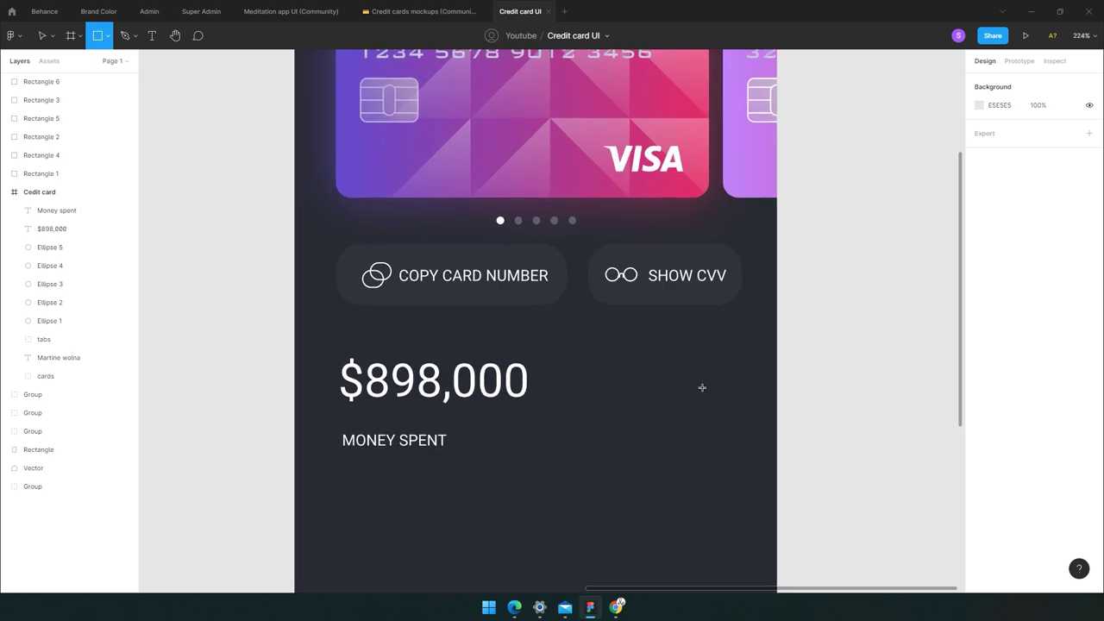
pyautogui.click(107, 35)
pyautogui.click(99, 103)
pyautogui.moveTo(690, 373)
pyautogui.mouseDown()
pyautogui.moveTo(716, 402)
pyautogui.moveTo(722, 387)
pyautogui.mouseUp()
# Size the circle to 44×44 and line it up with the balance.
pyautogui.click(860, 429)
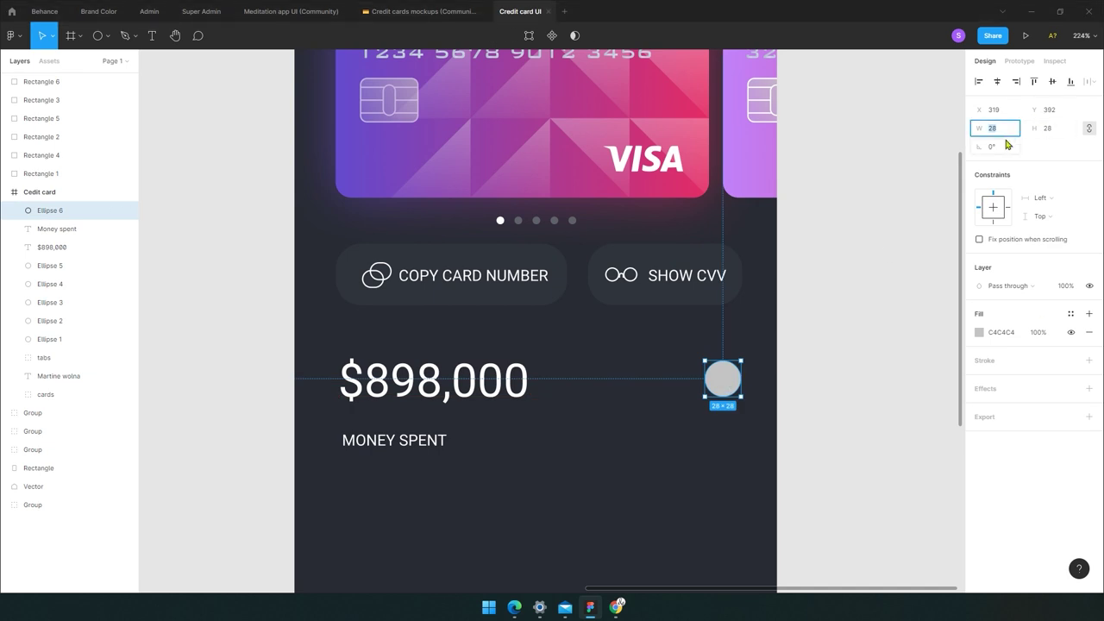
pyautogui.press('Return')
pyautogui.moveTo(719, 387); pyautogui.dragTo(709, 395)
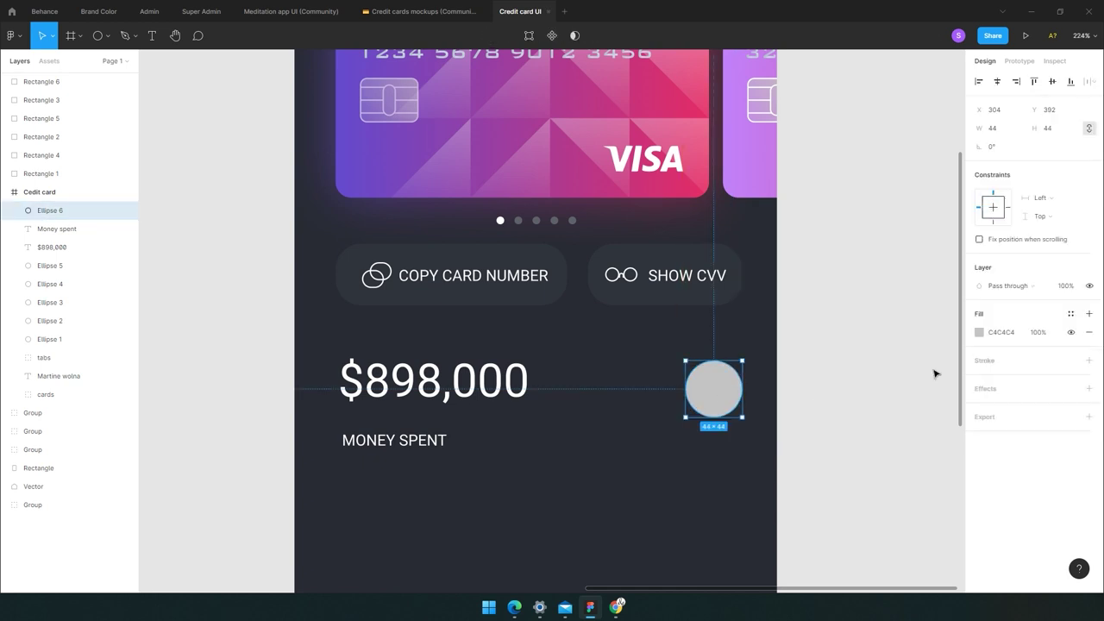
pyautogui.click(1071, 313)
pyautogui.click(1071, 314)
# Change the circle's fill type to a linear gradient.
pyautogui.click(979, 333)
pyautogui.click(858, 293)
pyautogui.click(860, 306)
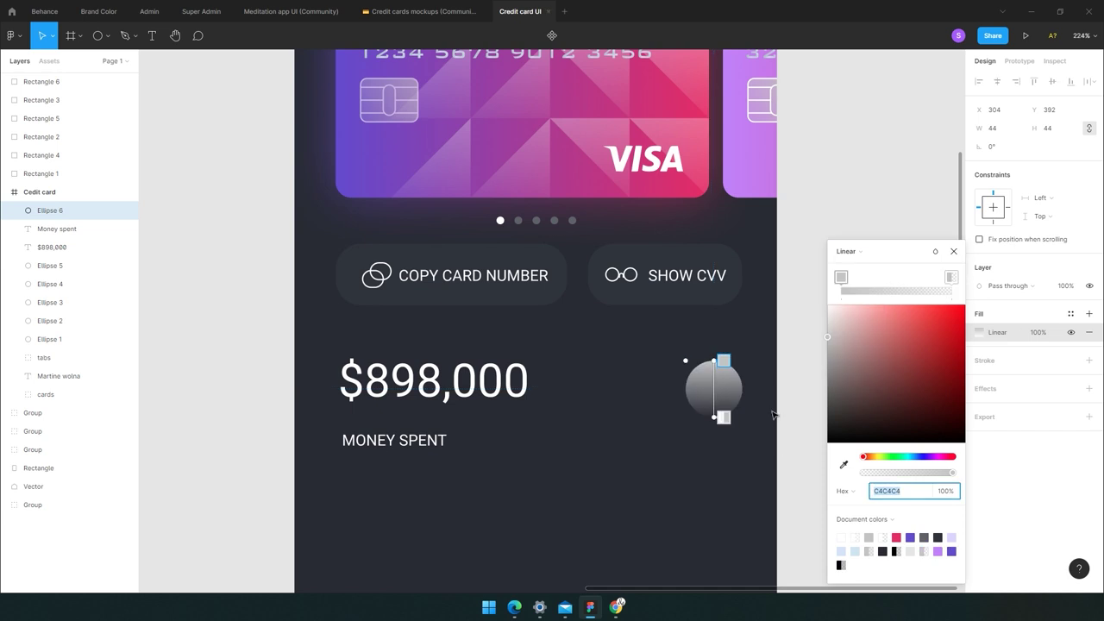
pyautogui.scroll(-5, 779, 419)
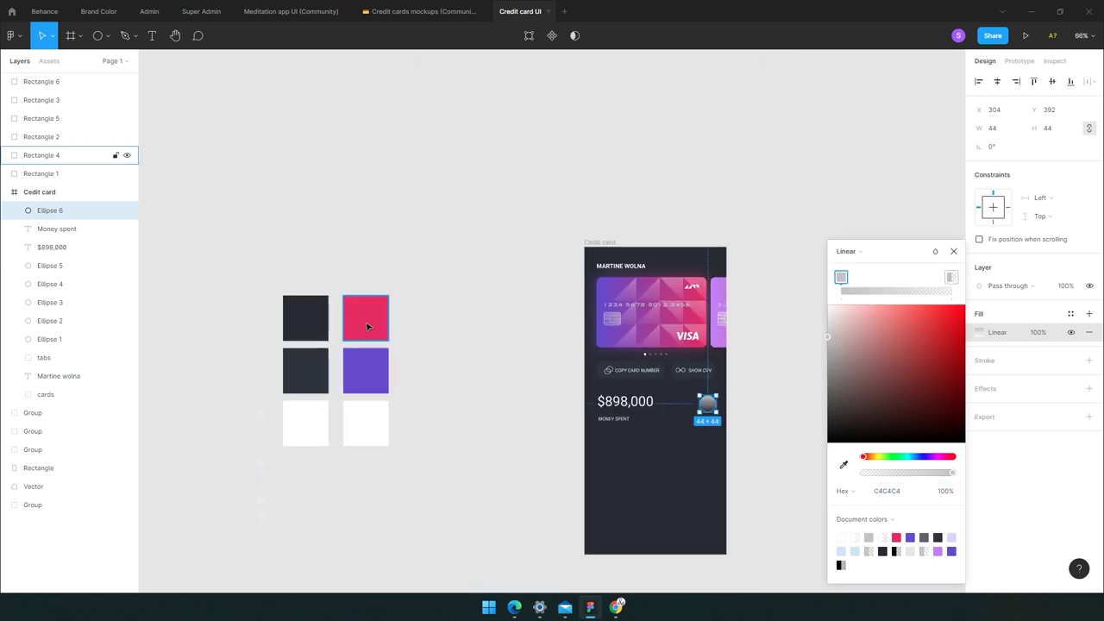
pyautogui.doubleClick(369, 318)
pyautogui.click(715, 403)
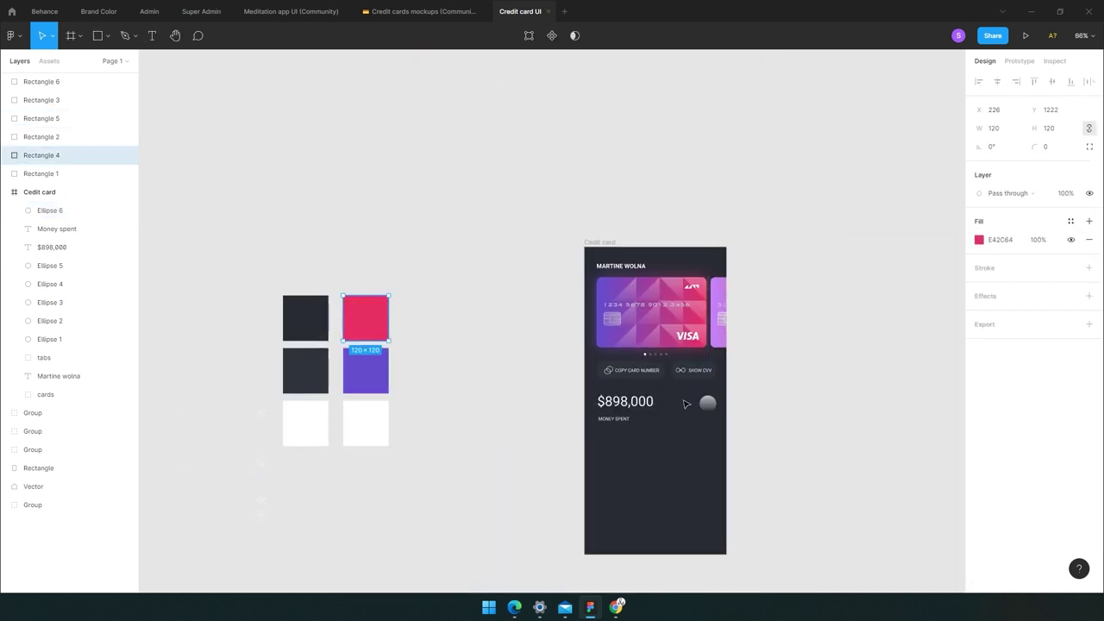
# Eyedrop the pink and purple swatches as gradient stops, running purple to pink.
pyautogui.click(980, 332)
pyautogui.click(844, 464)
pyautogui.click(350, 311)
pyautogui.click(951, 277)
pyautogui.click(843, 464)
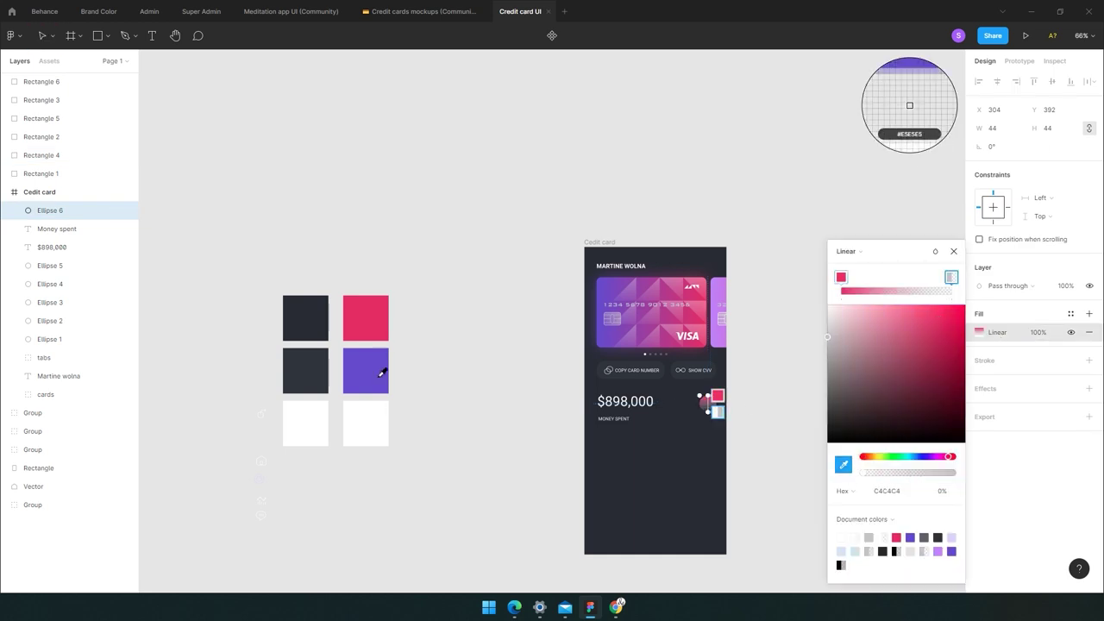
pyautogui.click(379, 371)
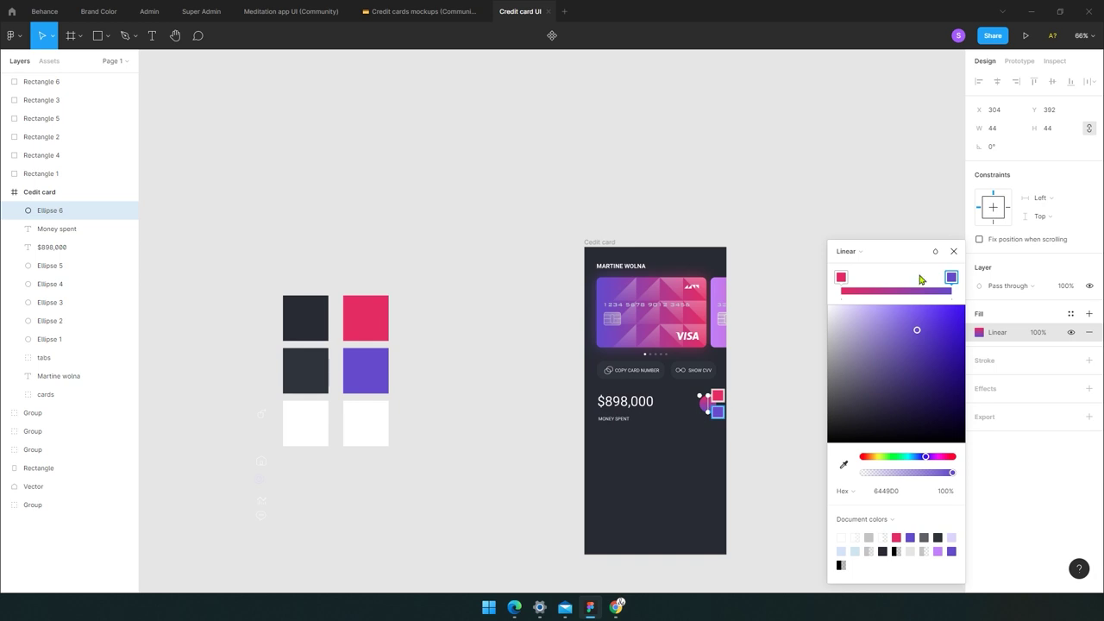
pyautogui.moveTo(834, 282)
pyautogui.mouseDown()
pyautogui.moveTo(963, 276)
pyautogui.moveTo(812, 294)
pyautogui.mouseUp()
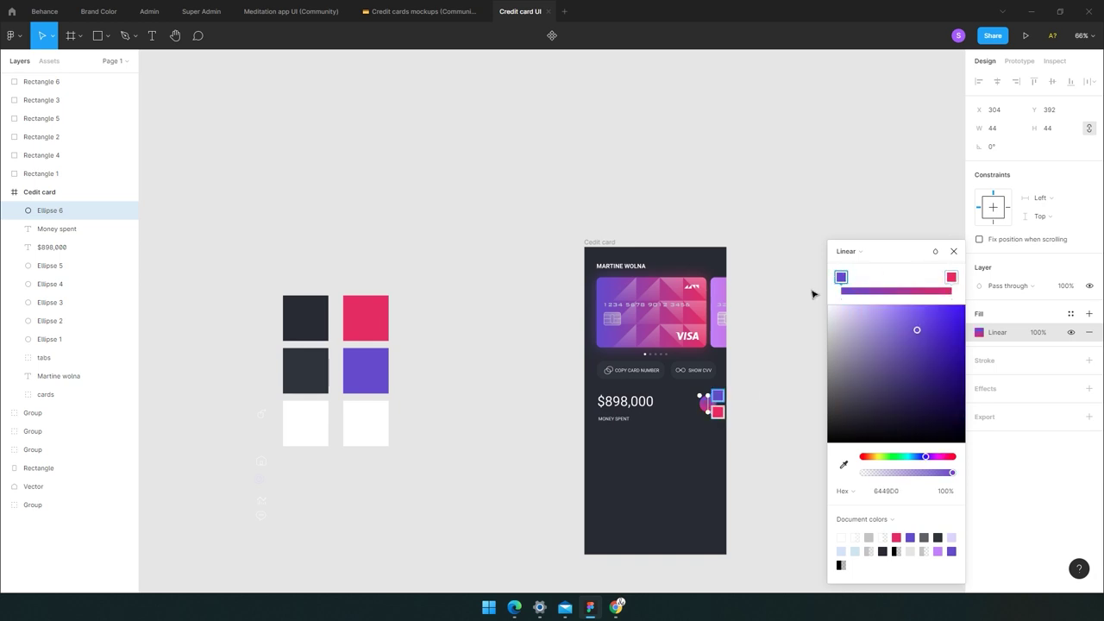
# Select the share-arrow icon beside the colour swatches and paste a copy of it.
pyautogui.click(765, 412)
pyautogui.scroll(2, 739, 426)
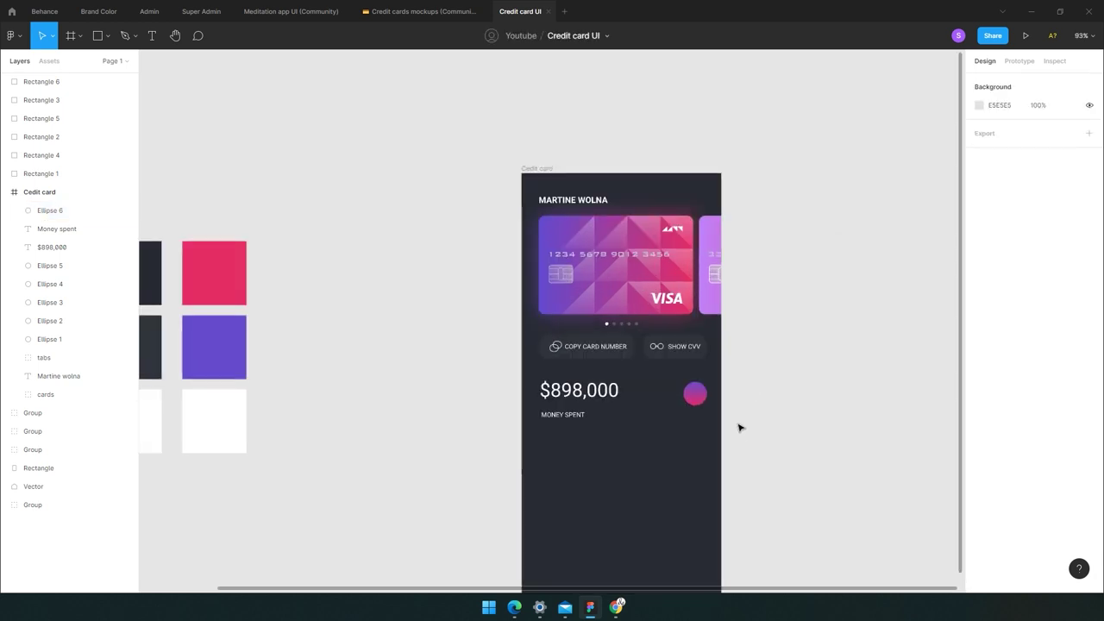
pyautogui.scroll(-3, 747, 397)
pyautogui.scroll(-2, 785, 366)
pyautogui.hscroll(-2, 785, 366)
pyautogui.scroll(5, 699, 404)
pyautogui.click(587, 237)
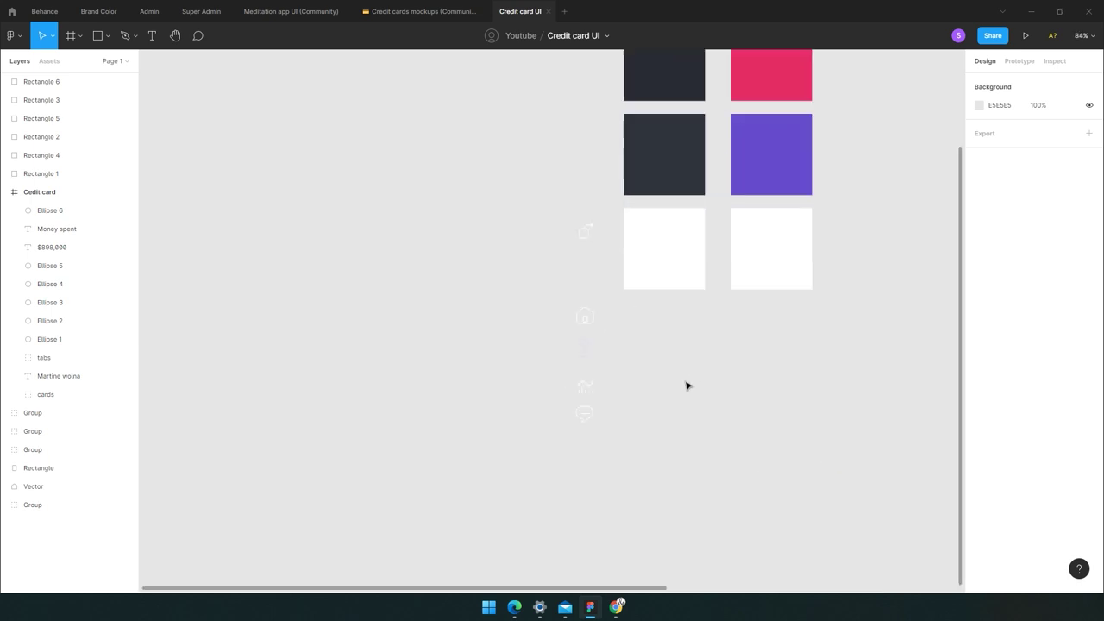
pyautogui.hscroll(5, 695, 336)
pyautogui.hscroll(4, 789, 340)
pyautogui.scroll(4, 729, 321)
pyautogui.scroll(2, 729, 321)
pyautogui.hotkey('ctrl', 'v')
# Move the share icon onto the gradient circle by the $898,000 balance and align their centres.
pyautogui.moveTo(561, 324); pyautogui.dragTo(664, 312)
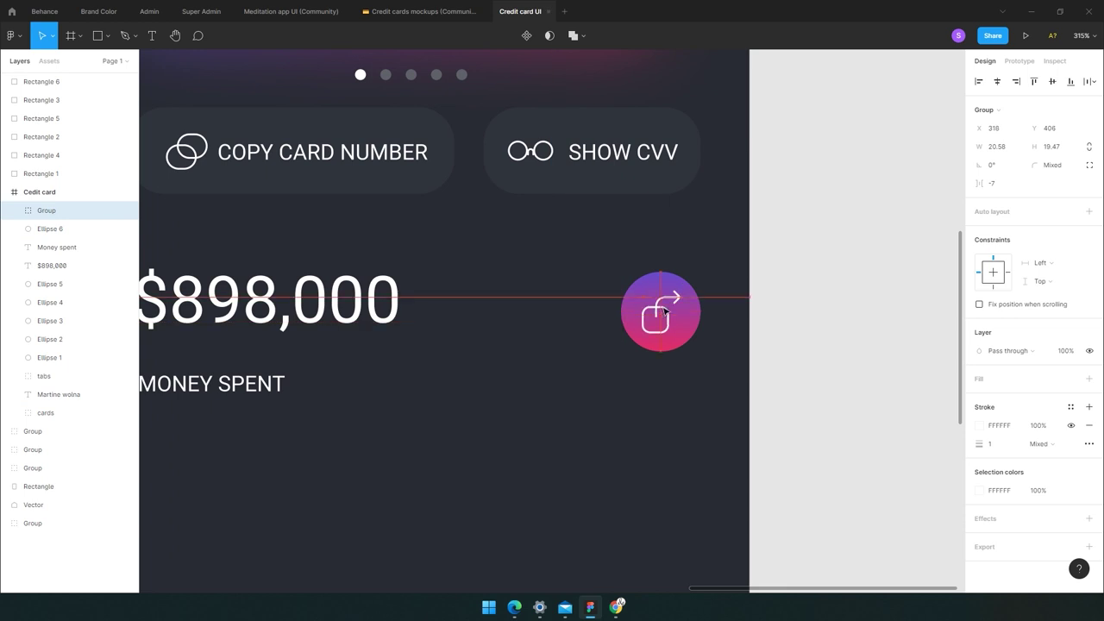
pyautogui.keyDown('shift'); pyautogui.click(696, 317); pyautogui.keyUp('shift')
pyautogui.click(999, 84)
pyautogui.click(863, 343)
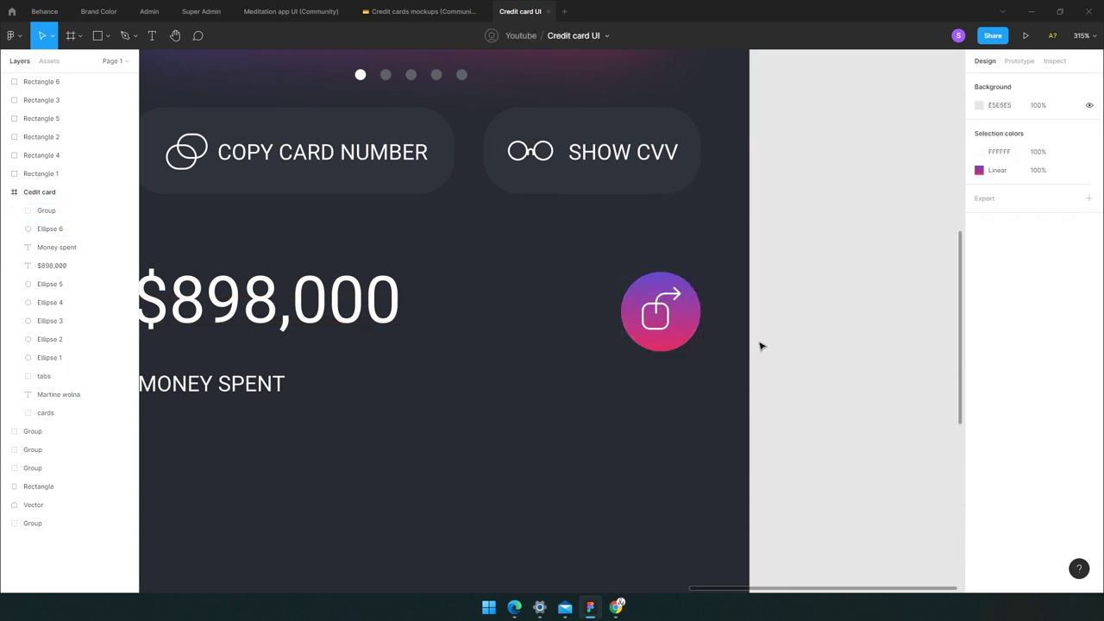
# Draw a grey 109×109 ellipse below the MONEY SPENT caption.
pyautogui.scroll(-3, 826, 373)
pyautogui.scroll(-3, 826, 369)
pyautogui.scroll(-2, 776, 371)
pyautogui.hscroll(2, 759, 367)
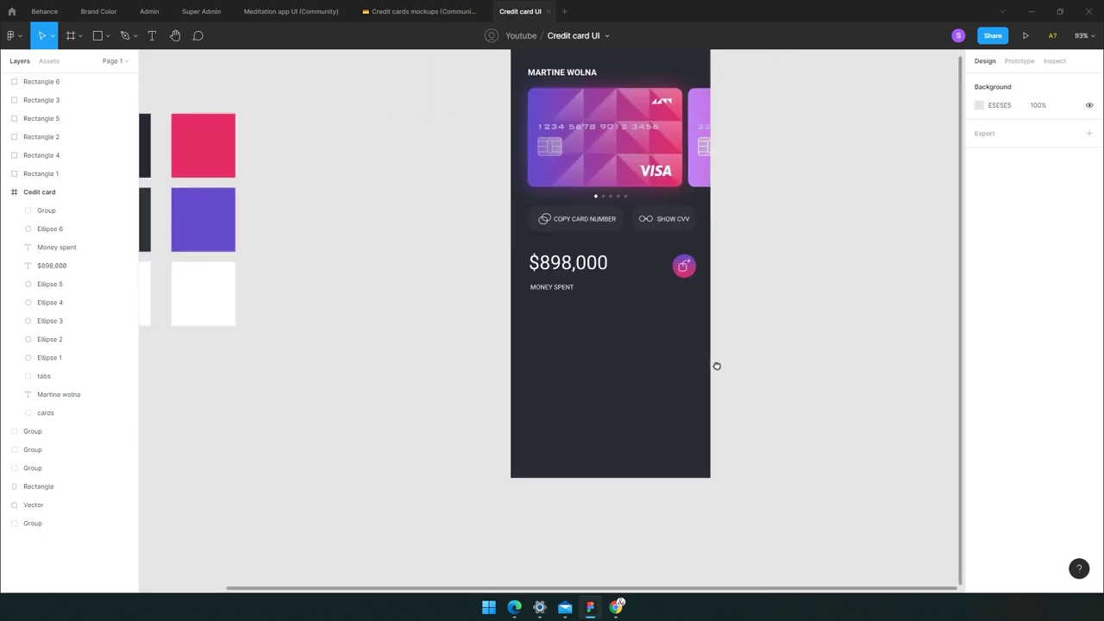
pyautogui.click(107, 35)
pyautogui.click(82, 106)
pyautogui.scroll(1, 628, 357)
pyautogui.moveTo(543, 348)
pyautogui.mouseDown()
pyautogui.moveTo(577, 381)
pyautogui.moveTo(547, 342)
pyautogui.moveTo(577, 367)
pyautogui.mouseUp()
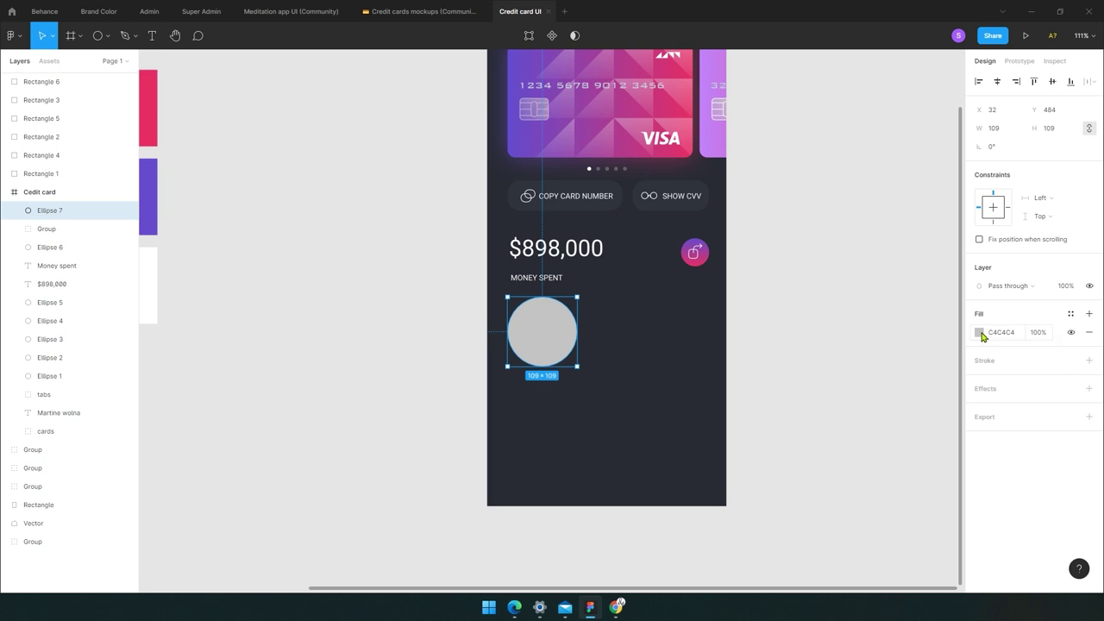
# Turn the circle into an unfilled ring with a 5 px #757575 grey stroke.
pyautogui.click(984, 360)
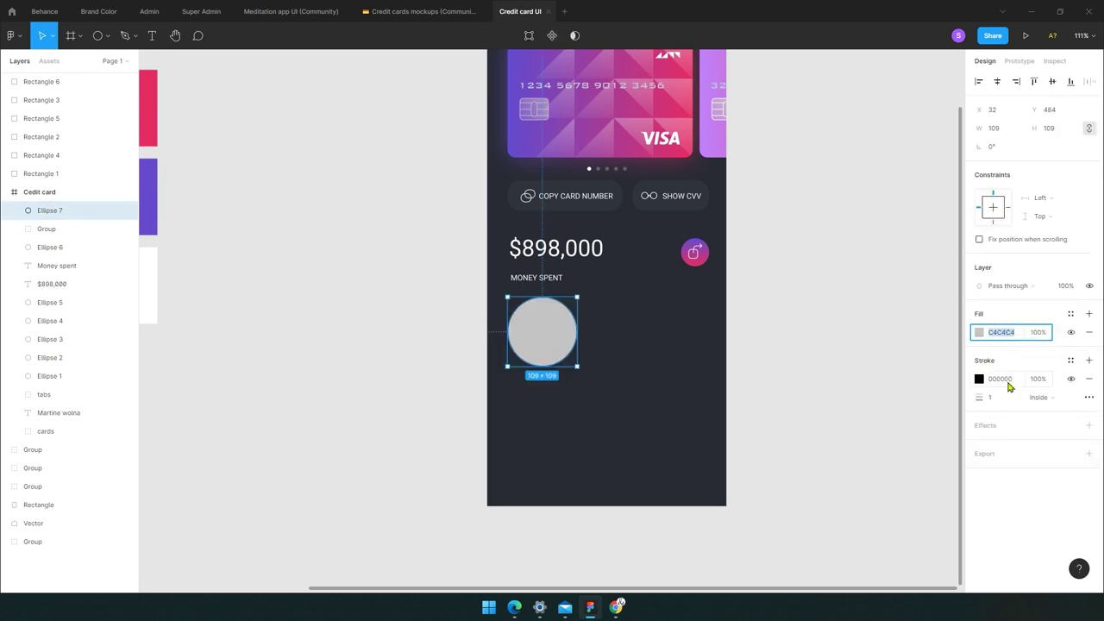
pyautogui.click(1072, 333)
pyautogui.write('4')
pyautogui.press('Return')
pyautogui.click(796, 364)
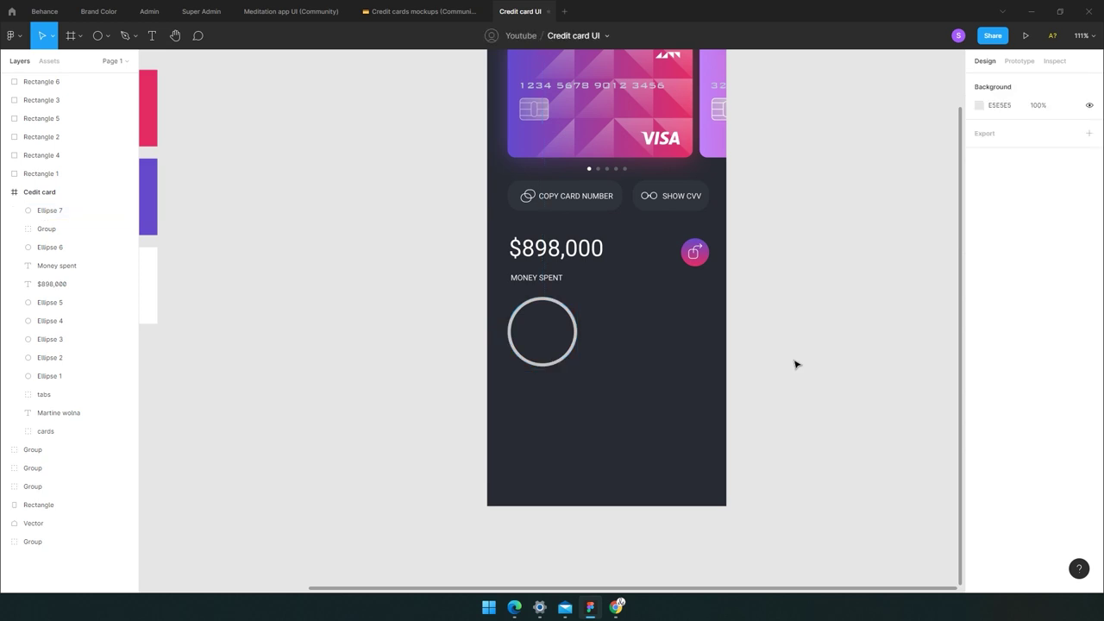
pyautogui.click(577, 354)
pyautogui.click(979, 361)
pyautogui.click(833, 381)
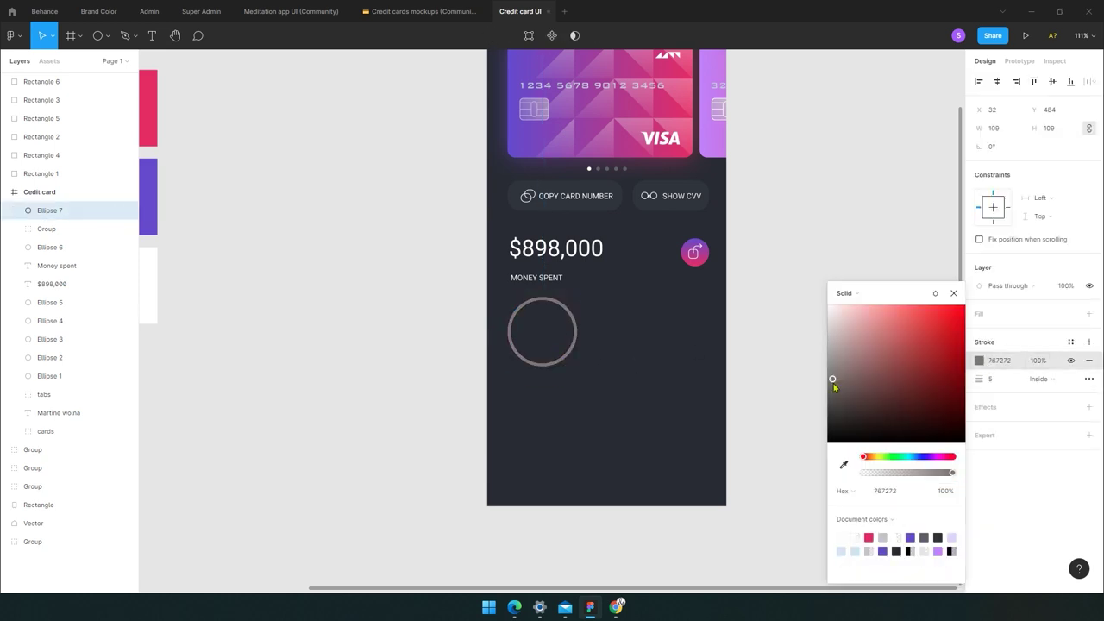
pyautogui.moveTo(833, 383)
pyautogui.mouseDown()
pyautogui.moveTo(858, 393)
pyautogui.moveTo(830, 388)
pyautogui.mouseUp()
pyautogui.click(738, 393)
# Copy and paste the ring to stack a duplicate, Ellipse 8, on top of it.
pyautogui.click(580, 357)
pyautogui.hotkey('ctrl', 'c')
pyautogui.hotkey('ctrl', 'v')
pyautogui.click(582, 356)
pyautogui.moveTo(582, 356); pyautogui.dragTo(604, 360)
pyautogui.hotkey('ctrl', 'z')
pyautogui.scroll(5, 557, 340)
# Make the top ring a light #DFDFDF arc sweeping about 52% with a ~91% ratio.
pyautogui.click(611, 296)
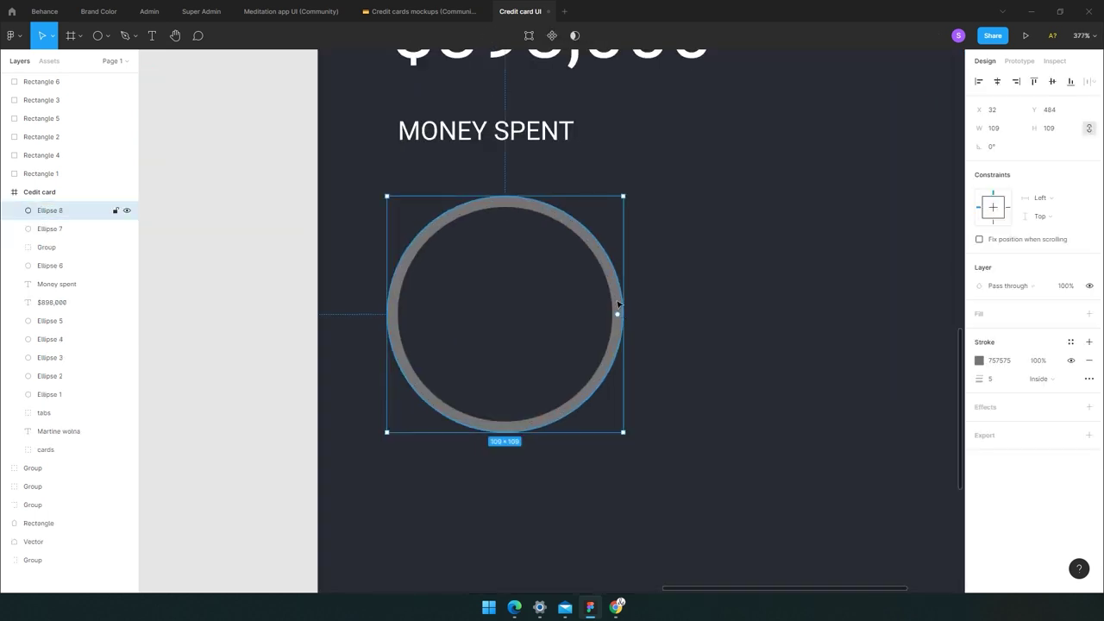
pyautogui.moveTo(619, 315)
pyautogui.mouseDown()
pyautogui.moveTo(466, 196)
pyautogui.moveTo(399, 299)
pyautogui.mouseUp()
pyautogui.moveTo(506, 314); pyautogui.dragTo(497, 422)
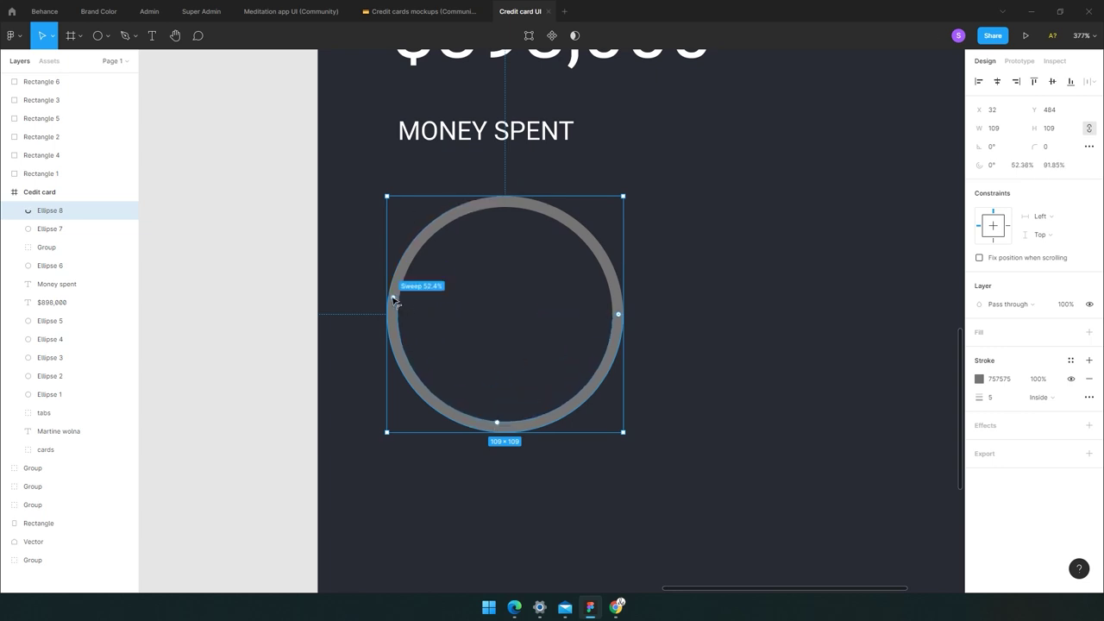
pyautogui.click(980, 381)
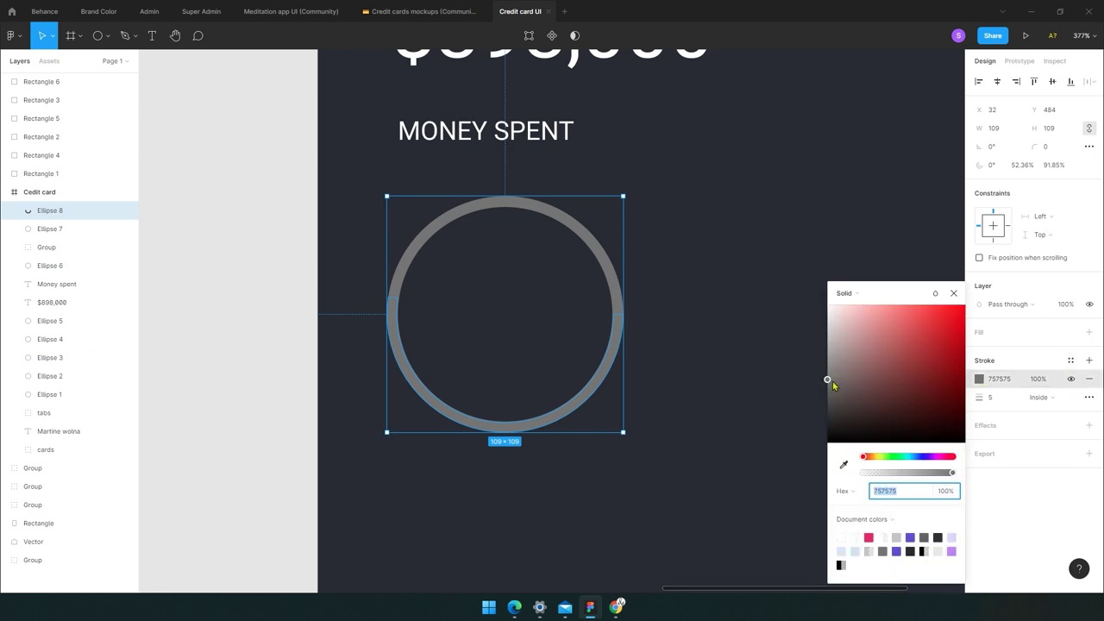
pyautogui.click(838, 405)
pyautogui.moveTo(838, 411); pyautogui.dragTo(811, 329)
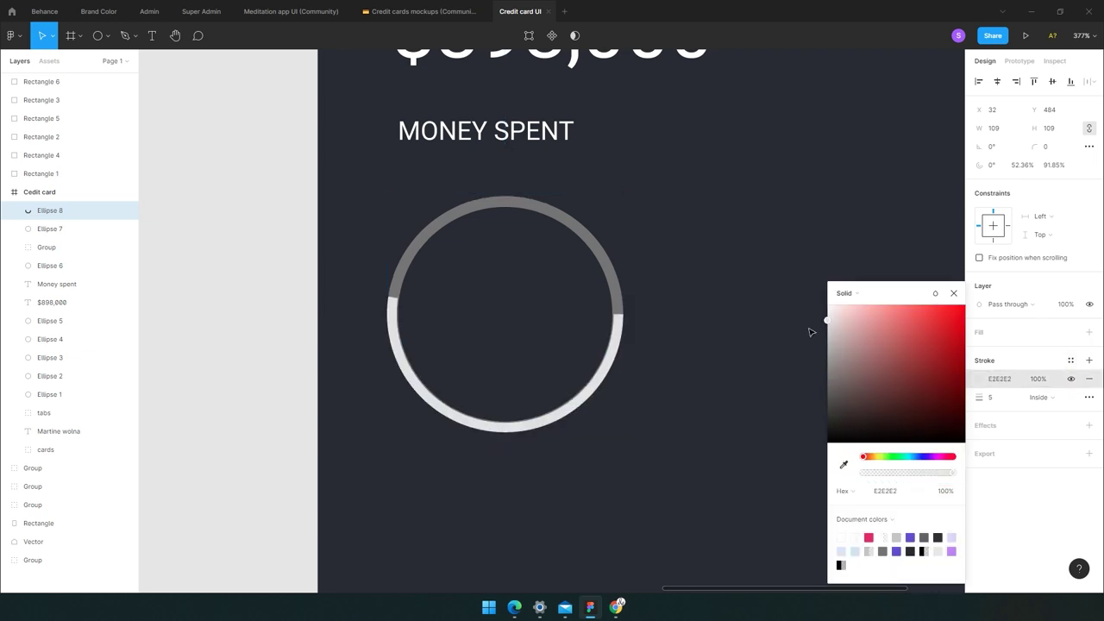
# Fine-tune the arc's thickness and rotate its start to the top of the ring, about -97°.
pyautogui.scroll(5, 506, 419)
pyautogui.scroll(5, 547, 406)
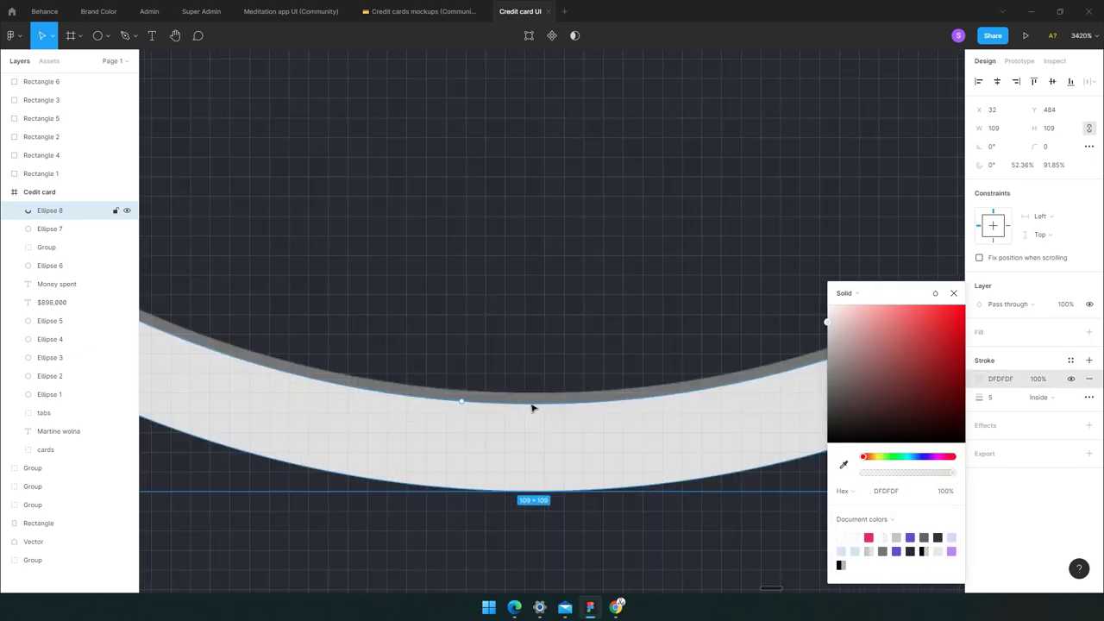
pyautogui.moveTo(402, 401); pyautogui.dragTo(409, 382)
pyautogui.scroll(-4, 409, 382)
pyautogui.scroll(-4, 525, 362)
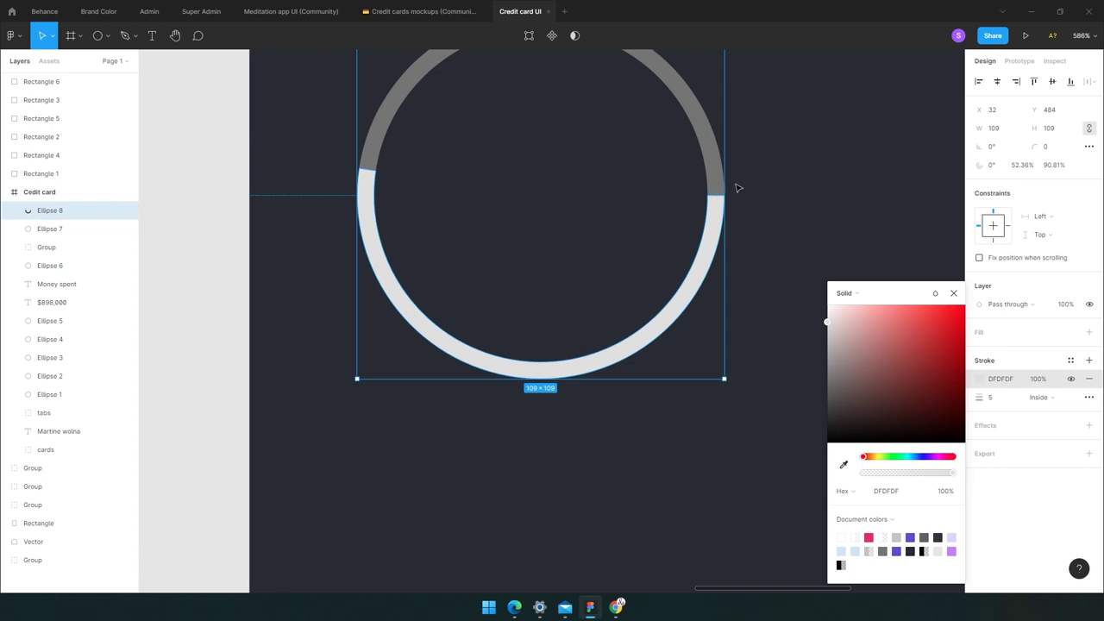
pyautogui.moveTo(716, 197); pyautogui.dragTo(635, 167)
pyautogui.scroll(-3, 643, 245)
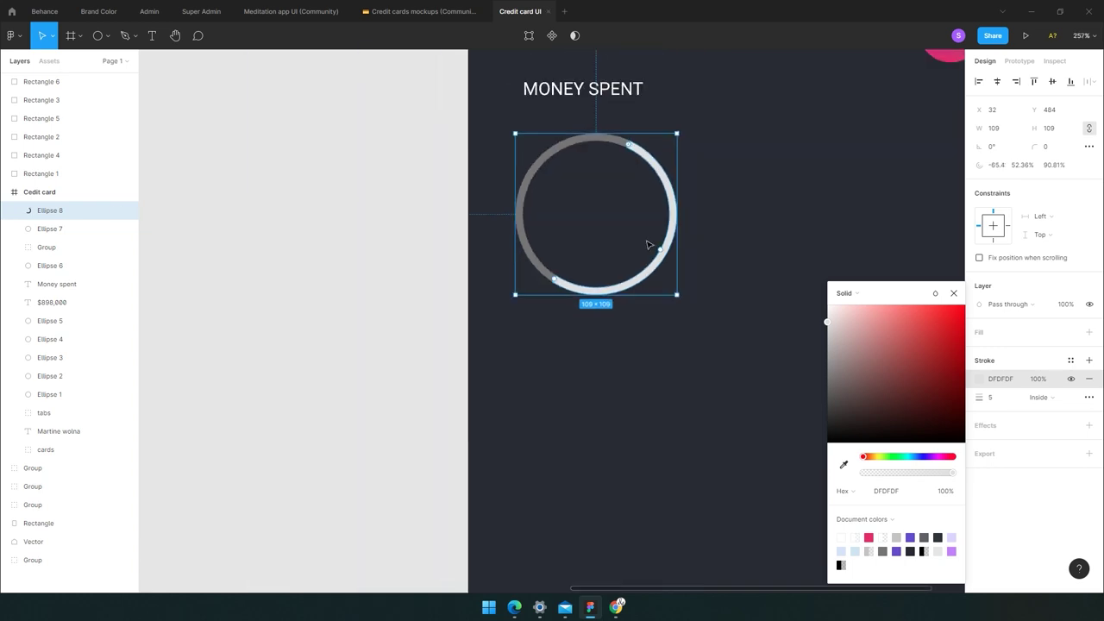
pyautogui.hscroll(3, 690, 285)
pyautogui.scroll(1, 690, 285)
pyautogui.moveTo(523, 193); pyautogui.dragTo(481, 190)
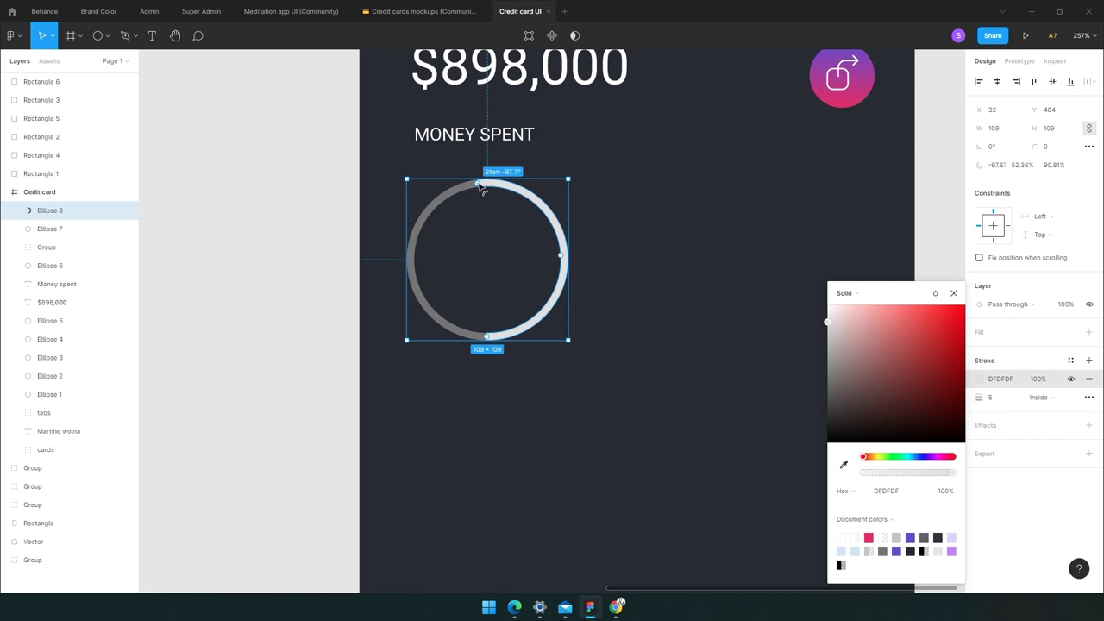
pyautogui.scroll(5, 481, 259)
pyautogui.scroll(-2, 639, 365)
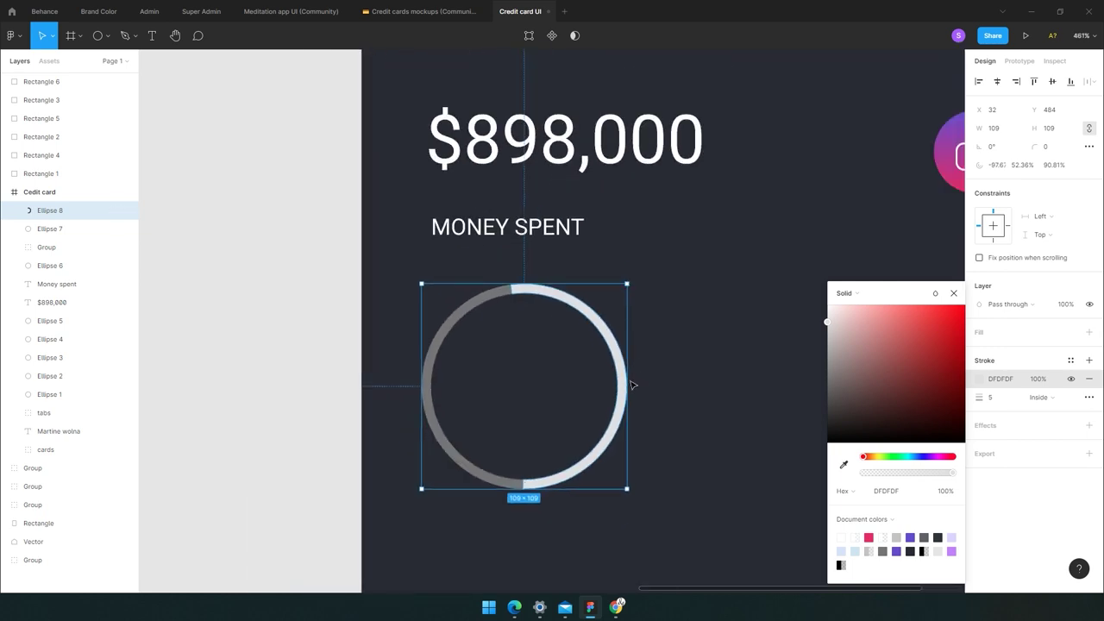
pyautogui.scroll(-2, 628, 467)
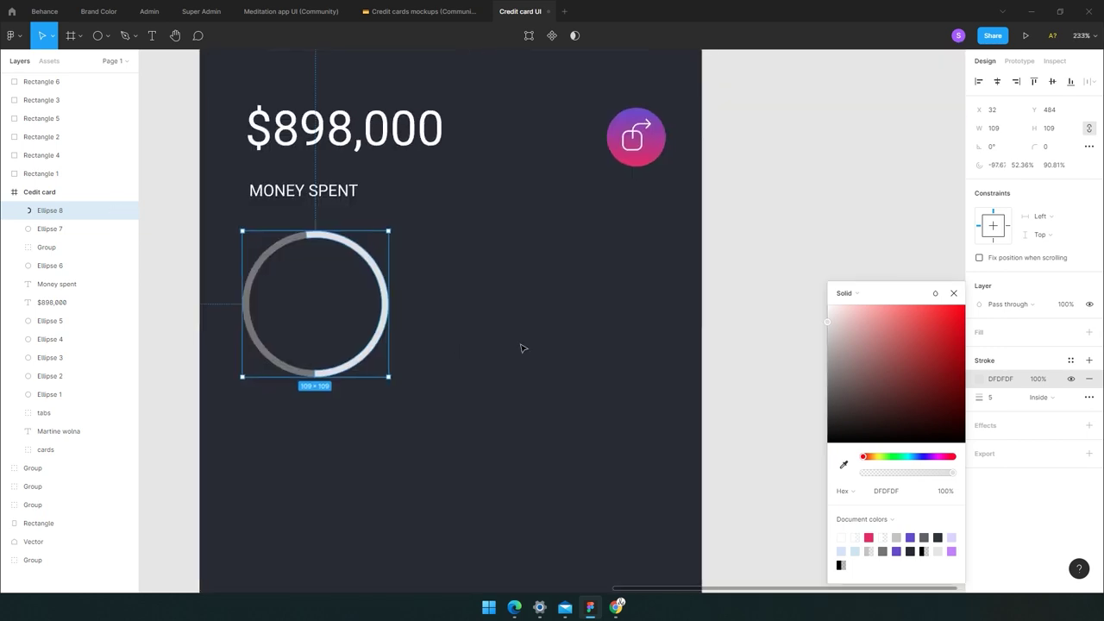
pyautogui.click(775, 315)
# Add a size-12 LAST MONTH text label and place it below the ring.
pyautogui.scroll(1, 430, 392)
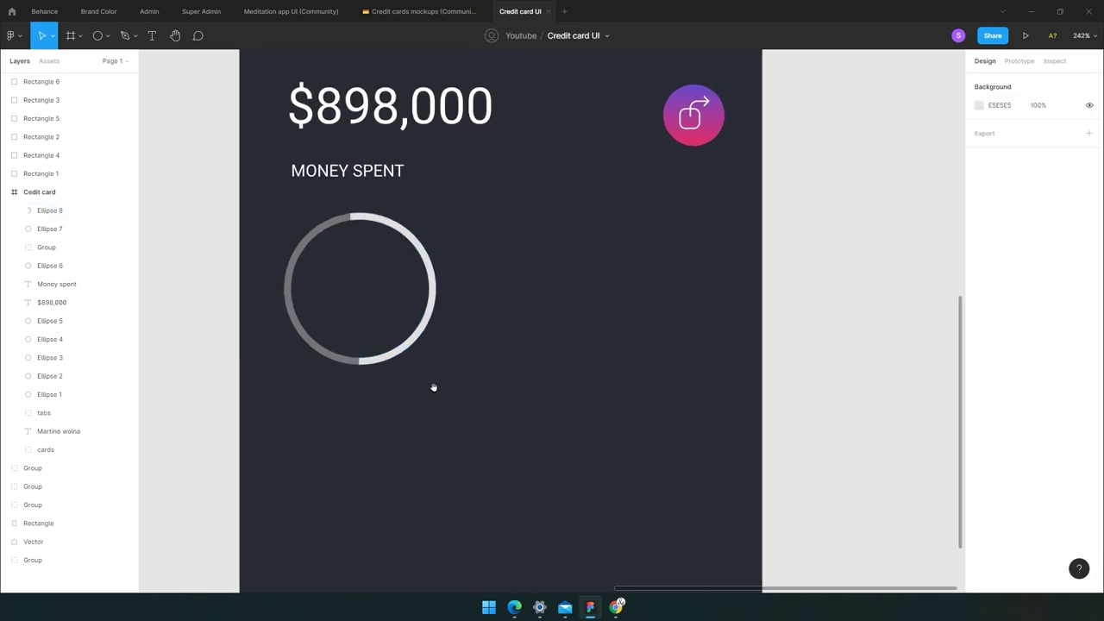
pyautogui.press('t')
pyautogui.click(397, 424)
pyautogui.write('LastMONTH')
pyautogui.hotkey('ctrl', 'a')
pyautogui.write('2')
pyautogui.press('Return')
pyautogui.click(604, 420)
pyautogui.moveTo(390, 397)
pyautogui.mouseDown()
pyautogui.moveTo(331, 421)
pyautogui.moveTo(345, 421)
pyautogui.mouseUp()
# Select the ring with its label, duplicate them, then undo the duplicate.
pyautogui.moveTo(457, 449)
pyautogui.mouseDown()
pyautogui.moveTo(371, 285)
pyautogui.moveTo(559, 315)
pyautogui.moveTo(596, 335)
pyautogui.mouseUp()
pyautogui.hotkey('ctrl', 'd')
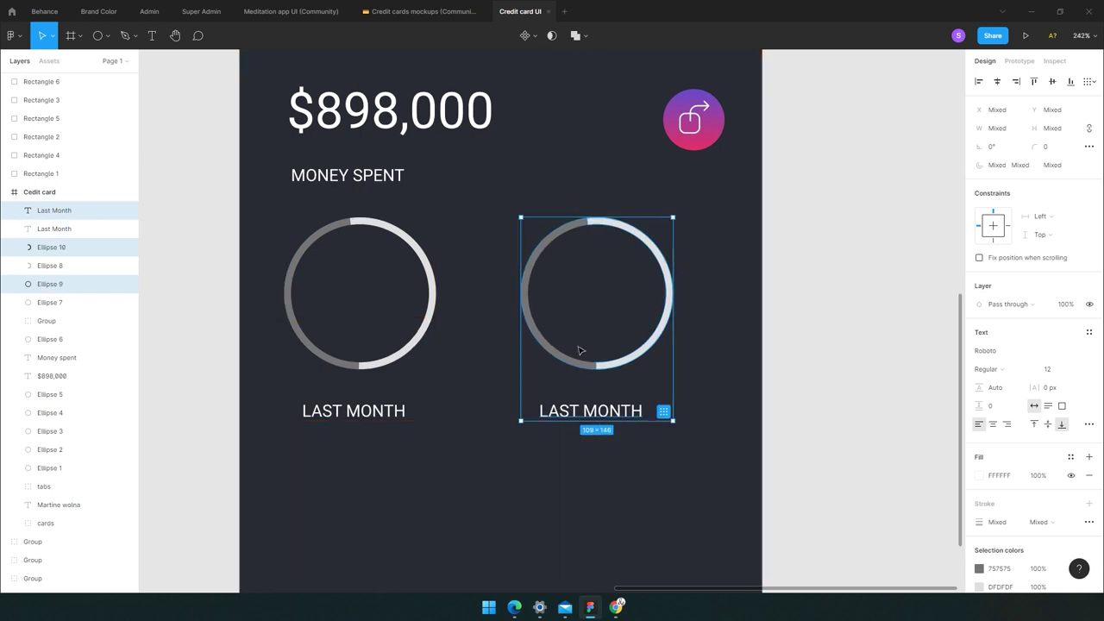
pyautogui.hotkey('ctrl', 'z')
pyautogui.hotkey('ctrl', 'z')
pyautogui.hotkey('ctrl', 'z')
pyautogui.moveTo(448, 374); pyautogui.dragTo(380, 328)
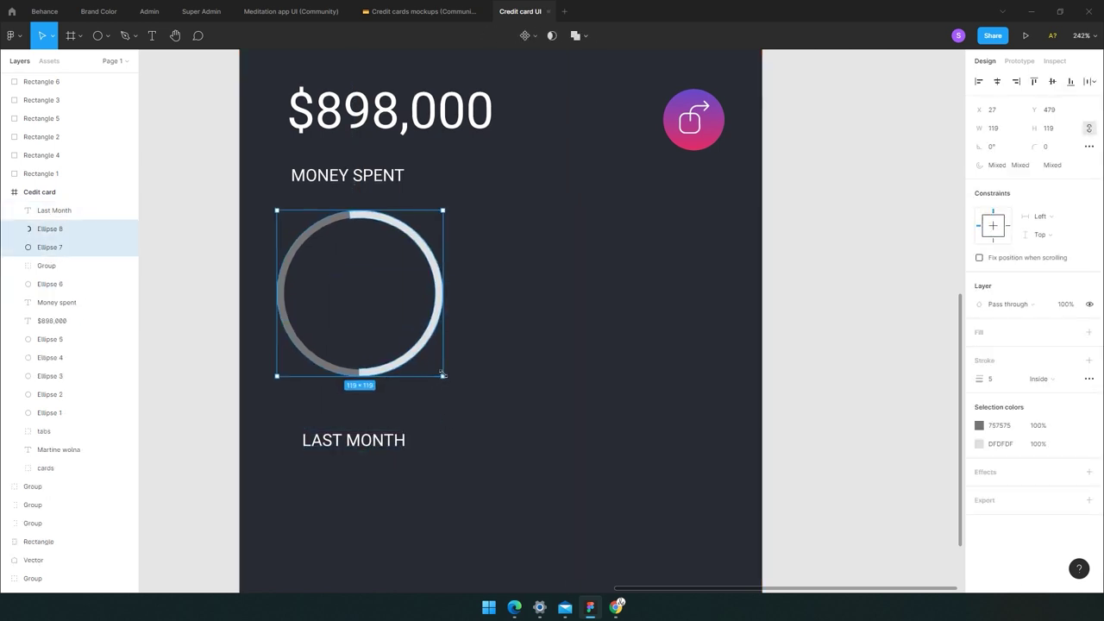
pyautogui.click(492, 402)
pyautogui.scroll(3, 393, 369)
pyautogui.scroll(3, 393, 370)
# Adjust the light arc's band thickness and sweep, undoing a change to its start position.
pyautogui.click(488, 299)
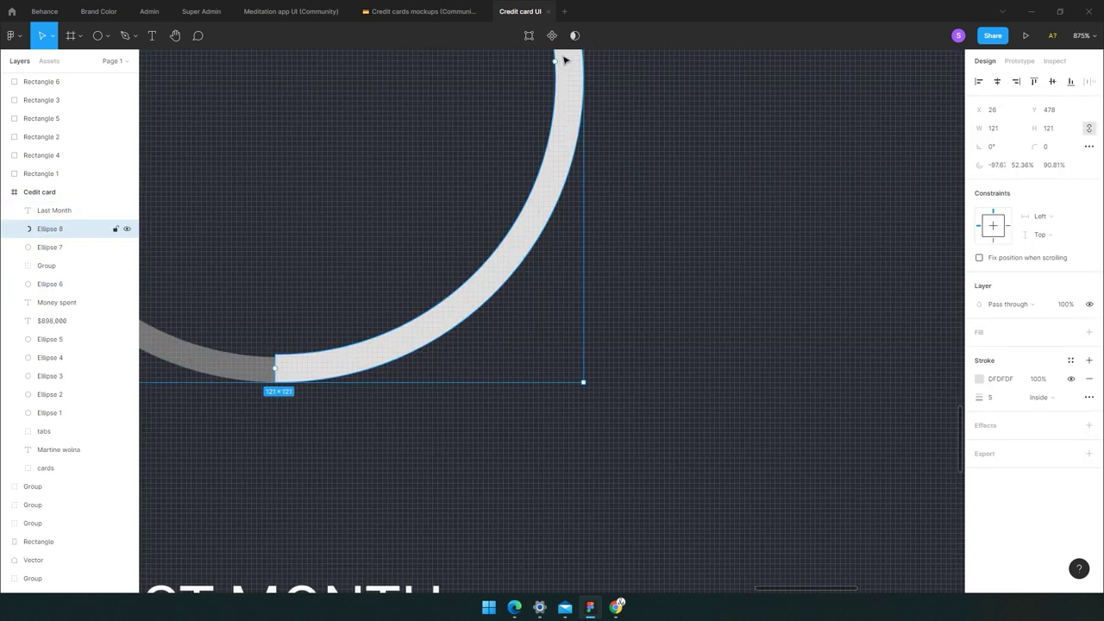
pyautogui.moveTo(555, 63); pyautogui.dragTo(496, 53)
pyautogui.moveTo(279, 347)
pyautogui.mouseDown()
pyautogui.moveTo(314, 351)
pyautogui.moveTo(286, 363)
pyautogui.mouseUp()
pyautogui.scroll(-5, 443, 315)
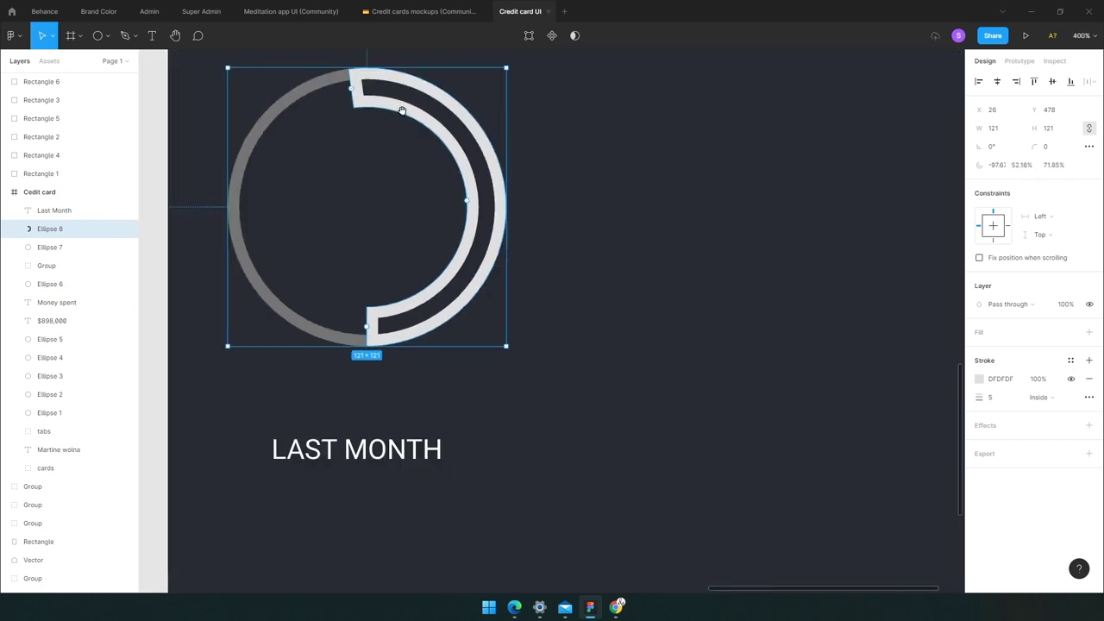
pyautogui.moveTo(353, 91)
pyautogui.mouseDown()
pyautogui.moveTo(525, 140)
pyautogui.moveTo(360, 93)
pyautogui.moveTo(509, 140)
pyautogui.mouseUp()
pyautogui.scroll(5, 363, 92)
pyautogui.hotkey('ctrl', 'z')
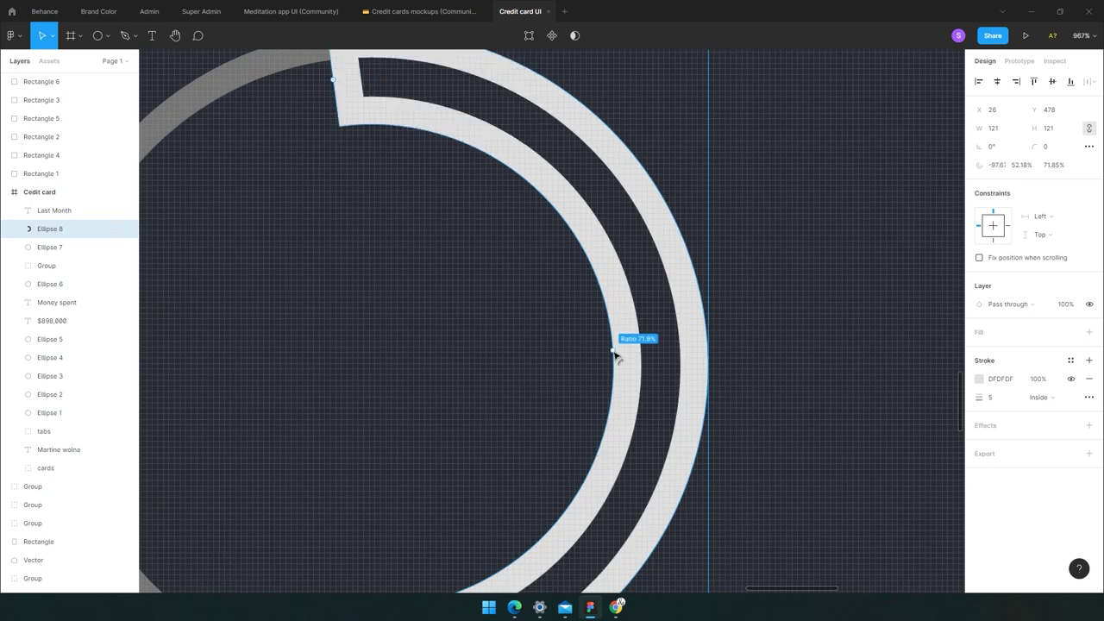
# Thin the light arc's ratio to about 92% so it matches the grey ring.
pyautogui.scroll(-2, 614, 352)
pyautogui.moveTo(614, 352); pyautogui.dragTo(666, 350)
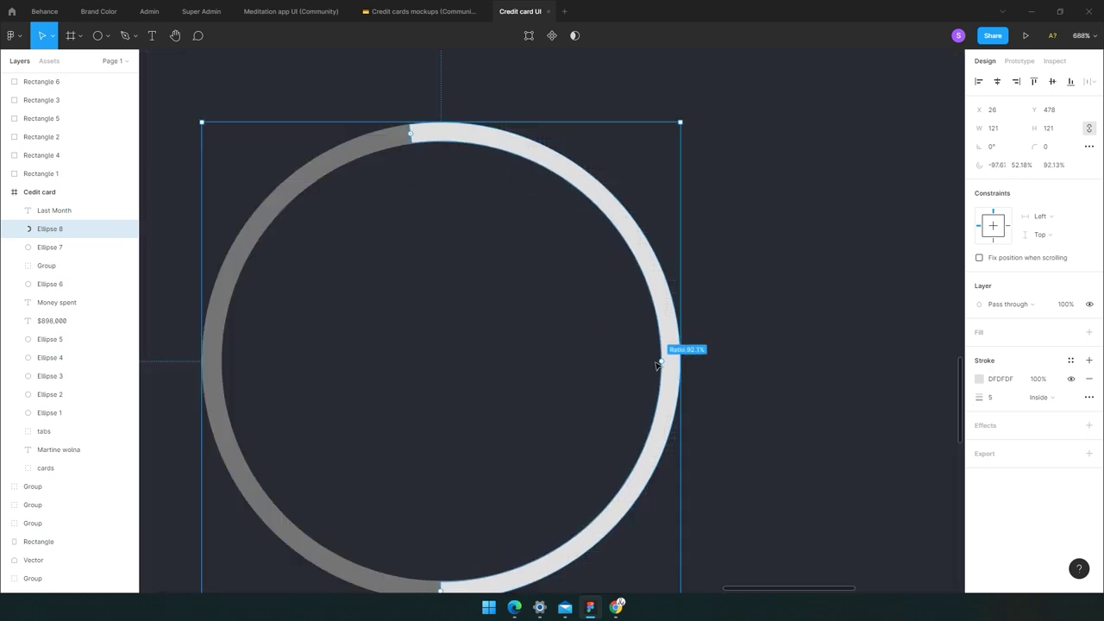
pyautogui.scroll(3, 667, 492)
pyautogui.moveTo(667, 492); pyautogui.dragTo(575, 293)
pyautogui.scroll(5, 253, 480)
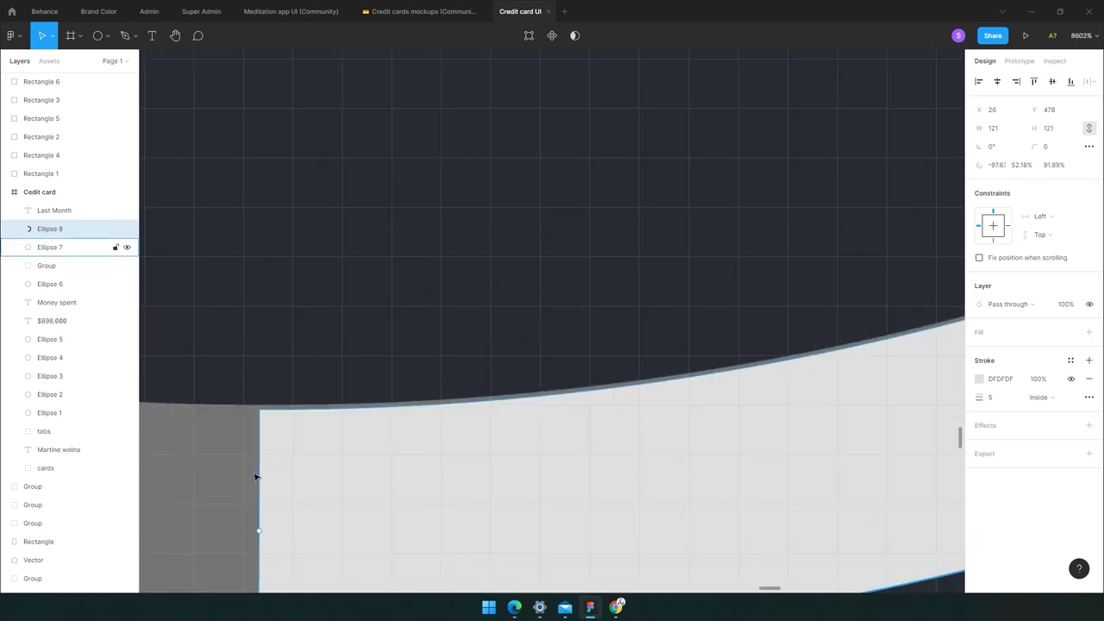
pyautogui.scroll(-3, 257, 475)
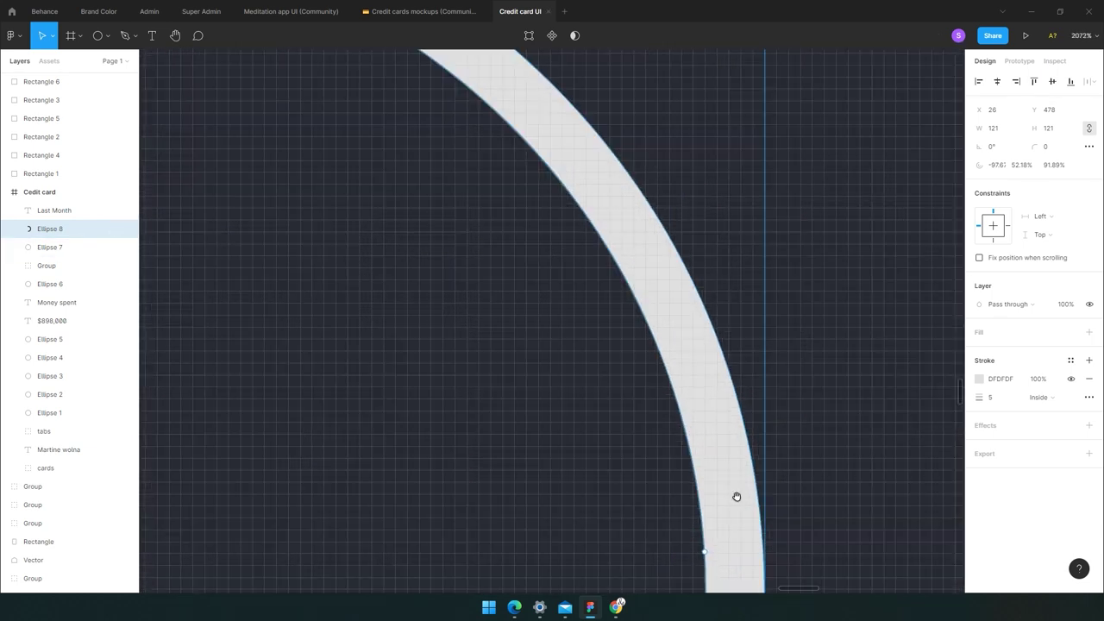
pyautogui.scroll(-3, 737, 497)
pyautogui.press('Escape')
pyautogui.scroll(-3, 808, 448)
pyautogui.scroll(-2, 843, 451)
pyautogui.scroll(-1, 779, 382)
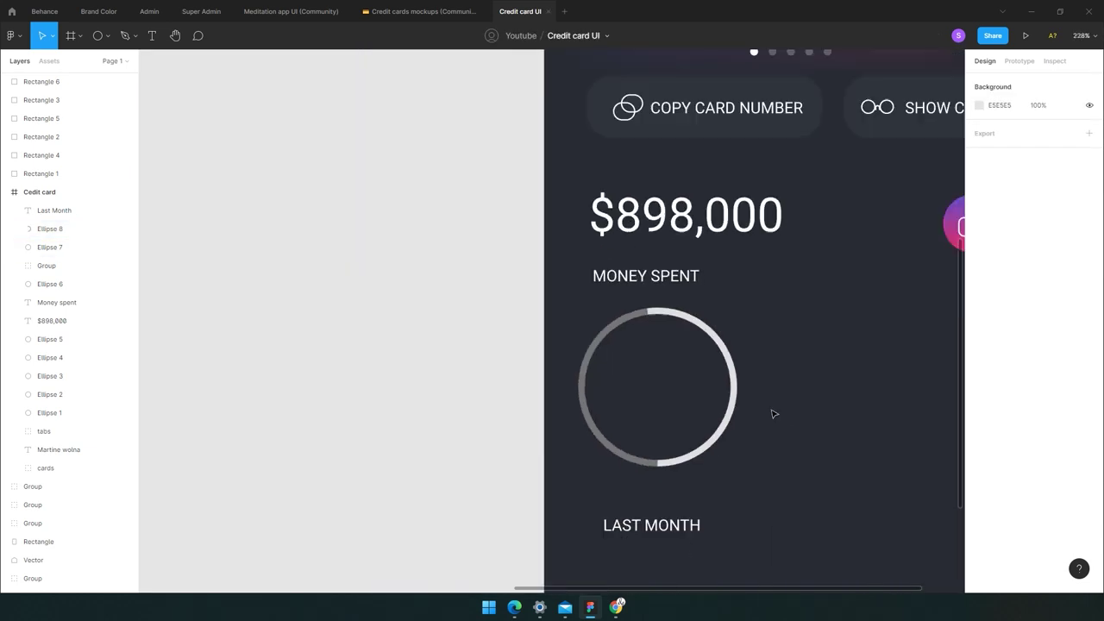
pyautogui.scroll(-1, 769, 447)
pyautogui.hscroll(1, 769, 447)
pyautogui.click(598, 448)
# Copy the LAST MONTH label into the ring, retype it as $208,000 and centre it.
pyautogui.click(595, 377)
pyautogui.moveTo(595, 376); pyautogui.dragTo(597, 339)
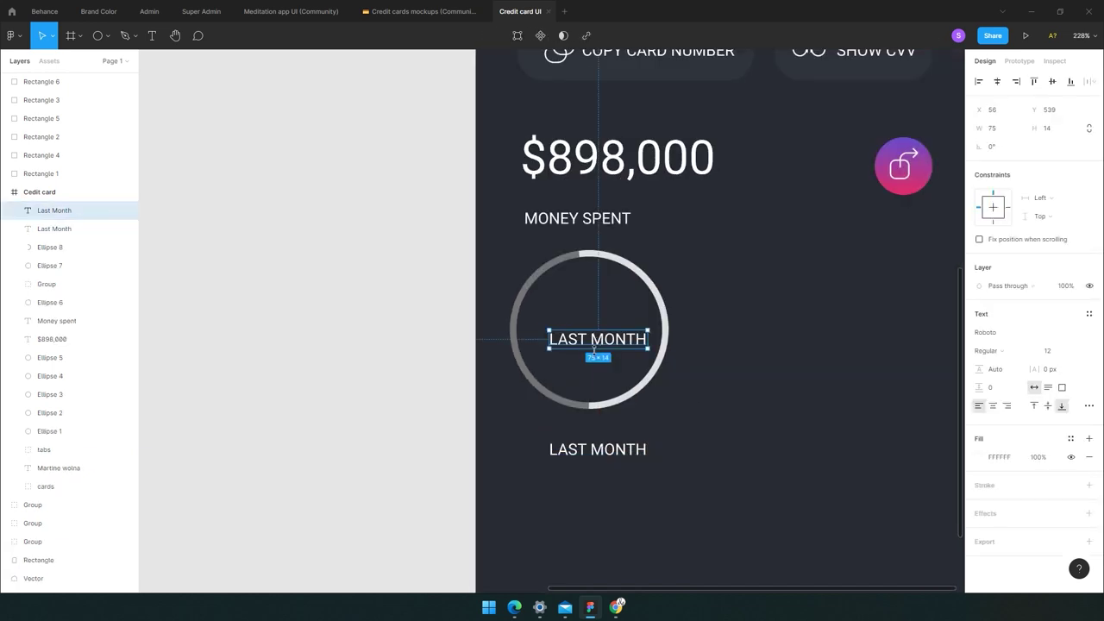
pyautogui.doubleClick(602, 338)
pyautogui.write('$')
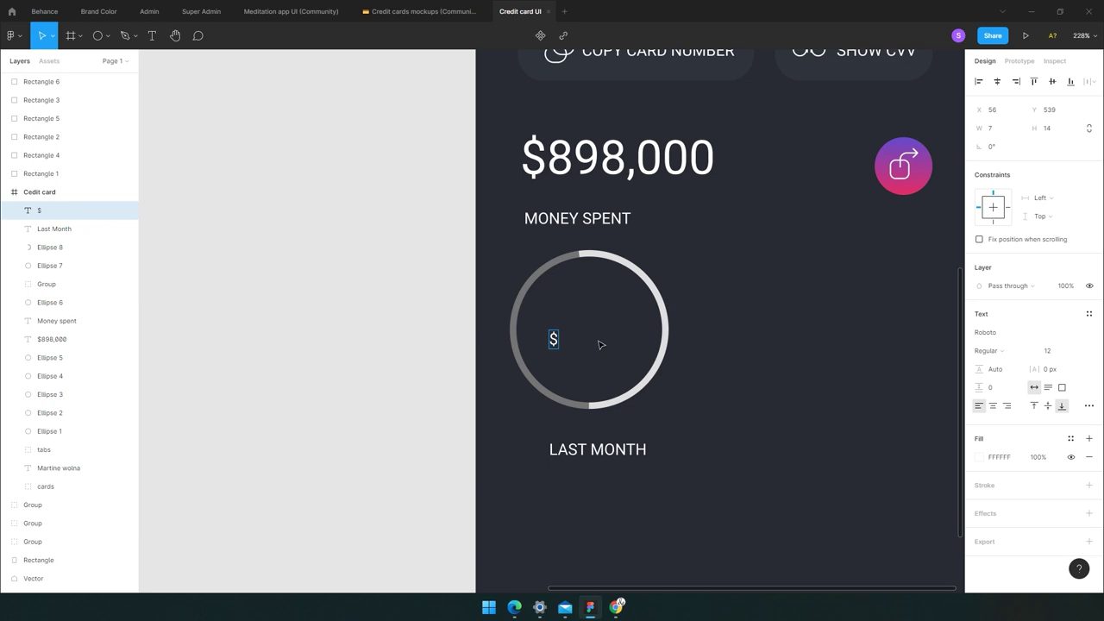
pyautogui.write('20')
pyautogui.press('Escape')
pyautogui.moveTo(581, 345); pyautogui.dragTo(590, 345)
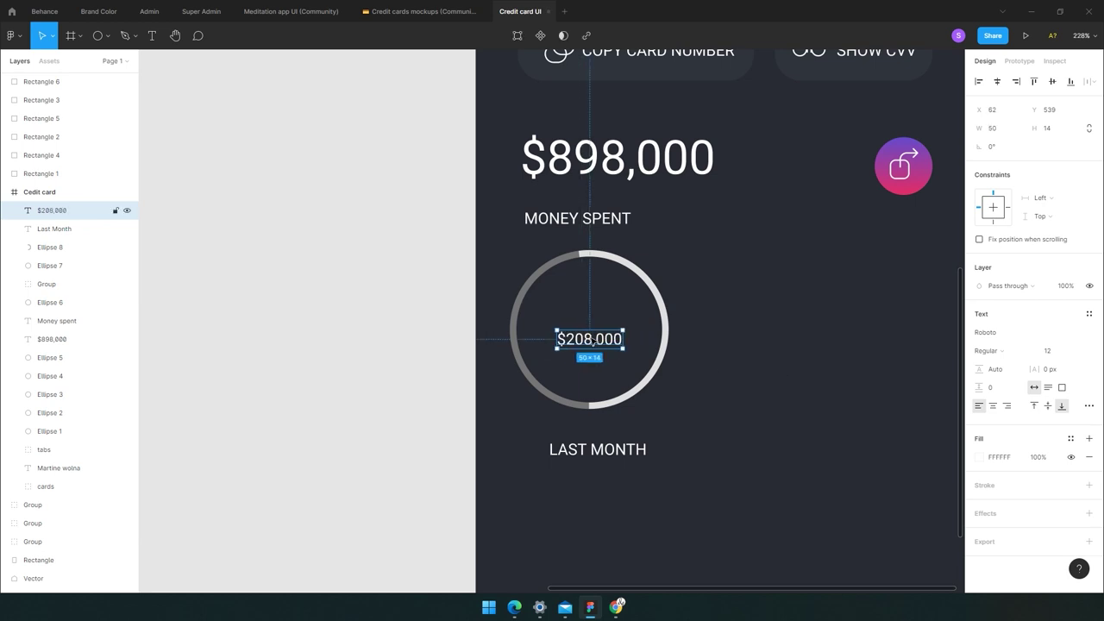
pyautogui.click(742, 387)
# Adjust the inner ratio of the ring's light arc.
pyautogui.scroll(-5, 743, 388)
pyautogui.scroll(4, 745, 388)
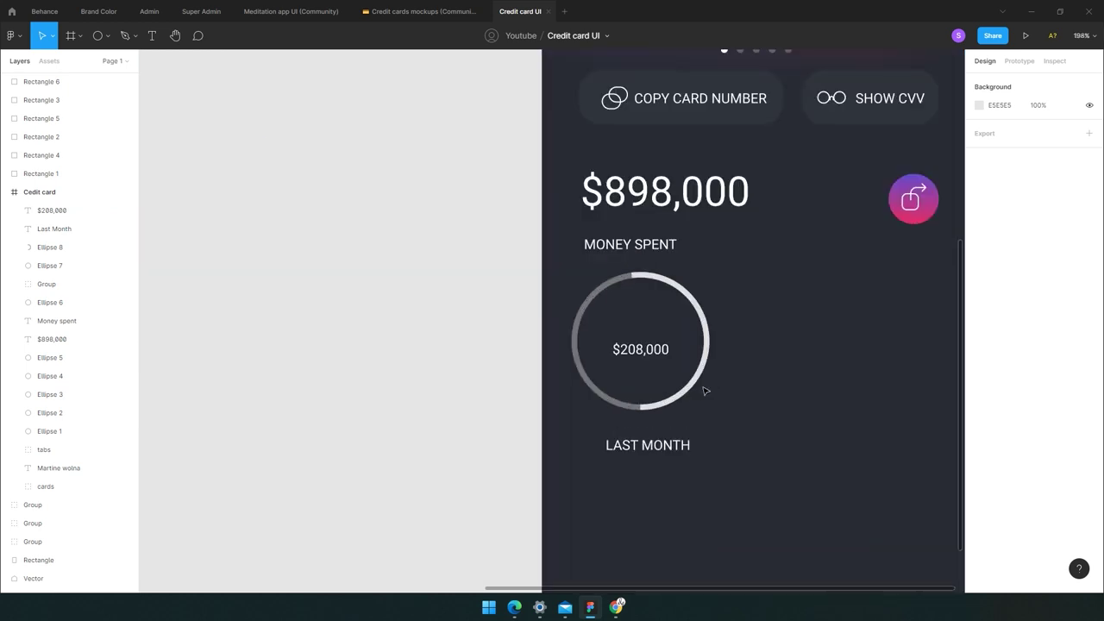
pyautogui.scroll(2, 704, 391)
pyautogui.click(49, 264)
pyautogui.click(792, 461)
pyautogui.click(671, 244)
pyautogui.scroll(3, 671, 244)
pyautogui.scroll(2, 672, 245)
pyautogui.moveTo(764, 419); pyautogui.dragTo(760, 431)
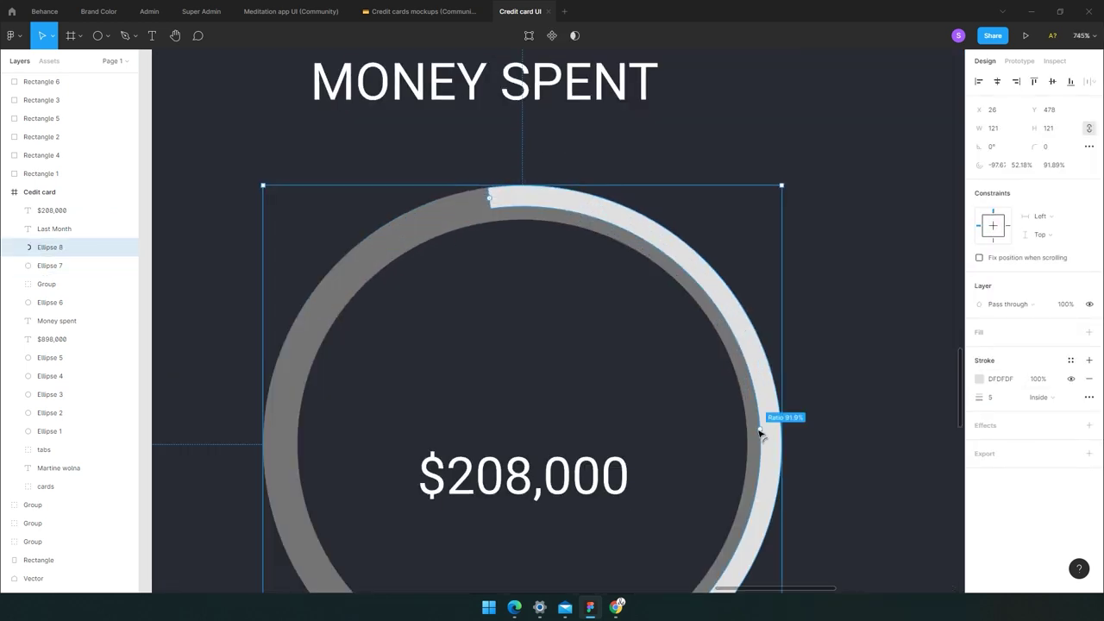
pyautogui.click(818, 454)
pyautogui.scroll(-5, 818, 454)
pyautogui.click(656, 469)
pyautogui.click(764, 469)
# Duplicate the ring chart with its amount and label to the right of the first.
pyautogui.scroll(-2, 763, 469)
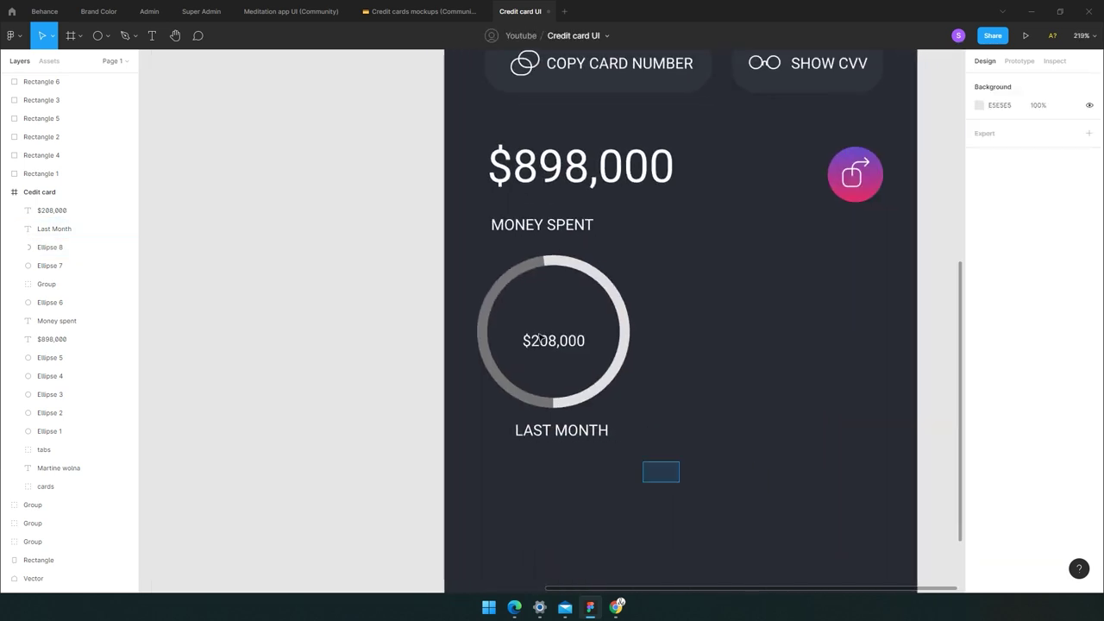
pyautogui.moveTo(471, 250); pyautogui.dragTo(629, 444)
pyautogui.keyDown('alt'); pyautogui.moveTo(629, 346); pyautogui.dragTo(774, 339); pyautogui.keyUp('alt')
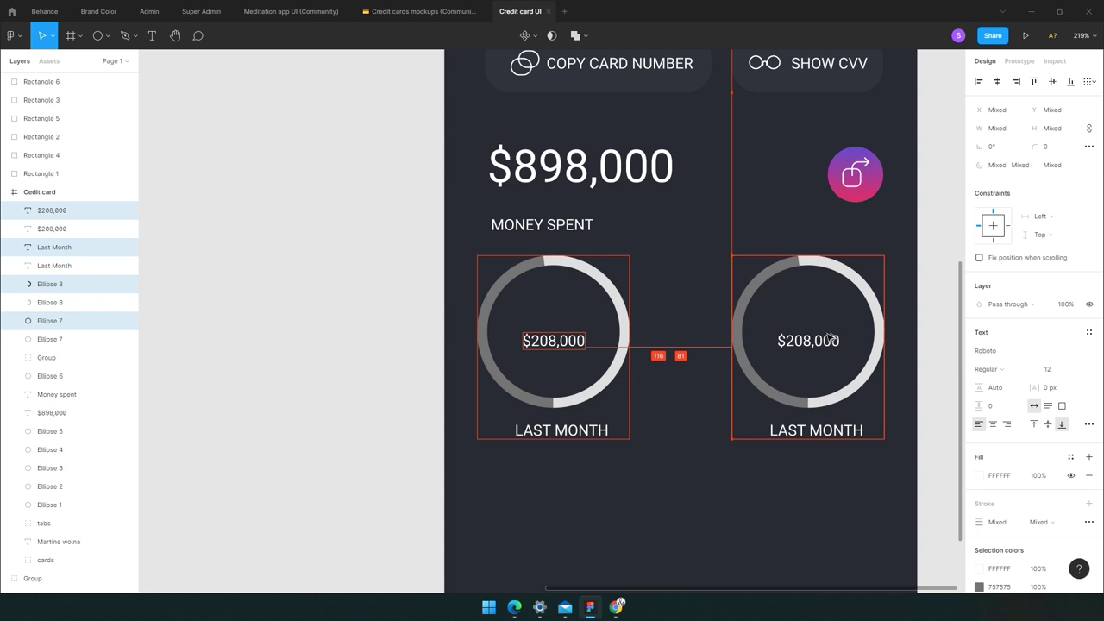
pyautogui.moveTo(831, 338); pyautogui.dragTo(802, 341)
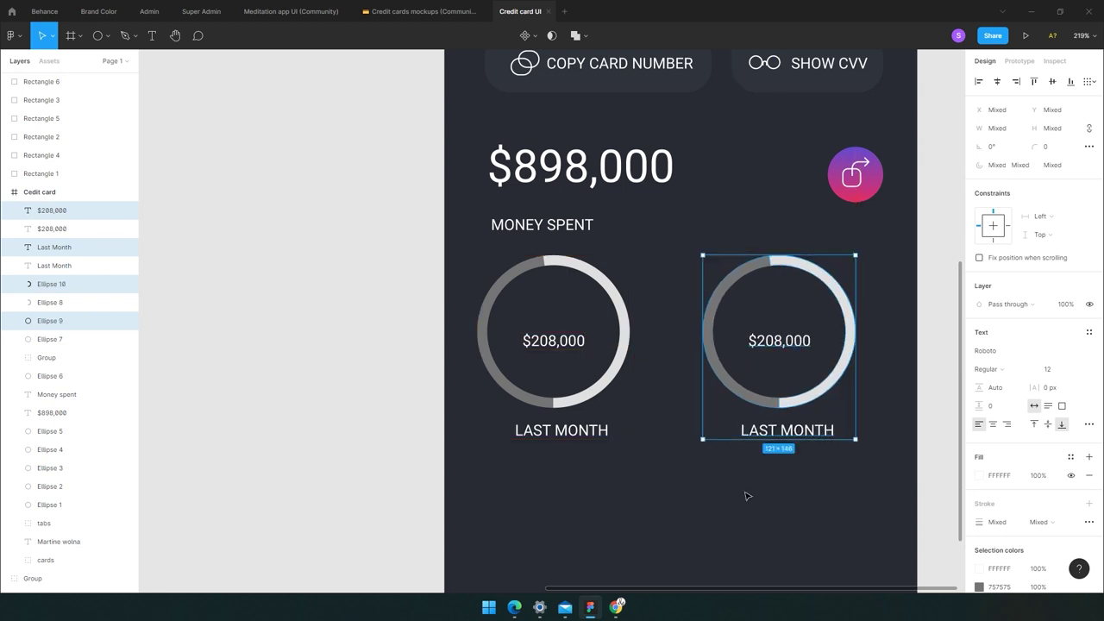
pyautogui.click(747, 495)
pyautogui.scroll(3, 868, 426)
pyautogui.click(849, 345)
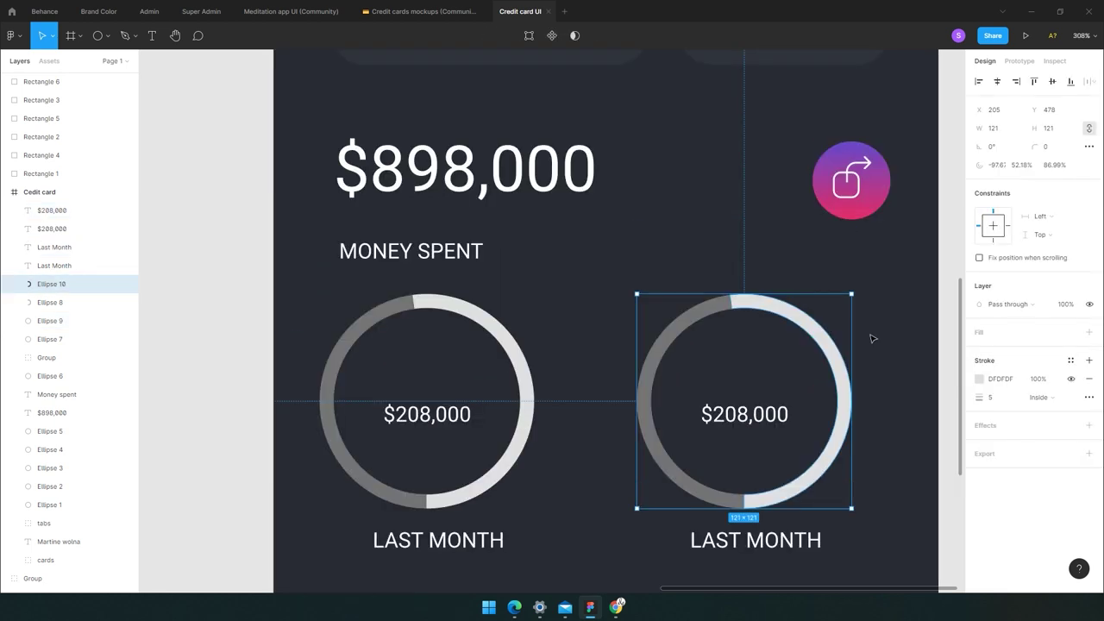
# Give the copied arc, Ellipse 10, a linear purple-to-pink gradient stroke and start it at the top.
pyautogui.click(980, 380)
pyautogui.click(846, 291)
pyautogui.click(855, 306)
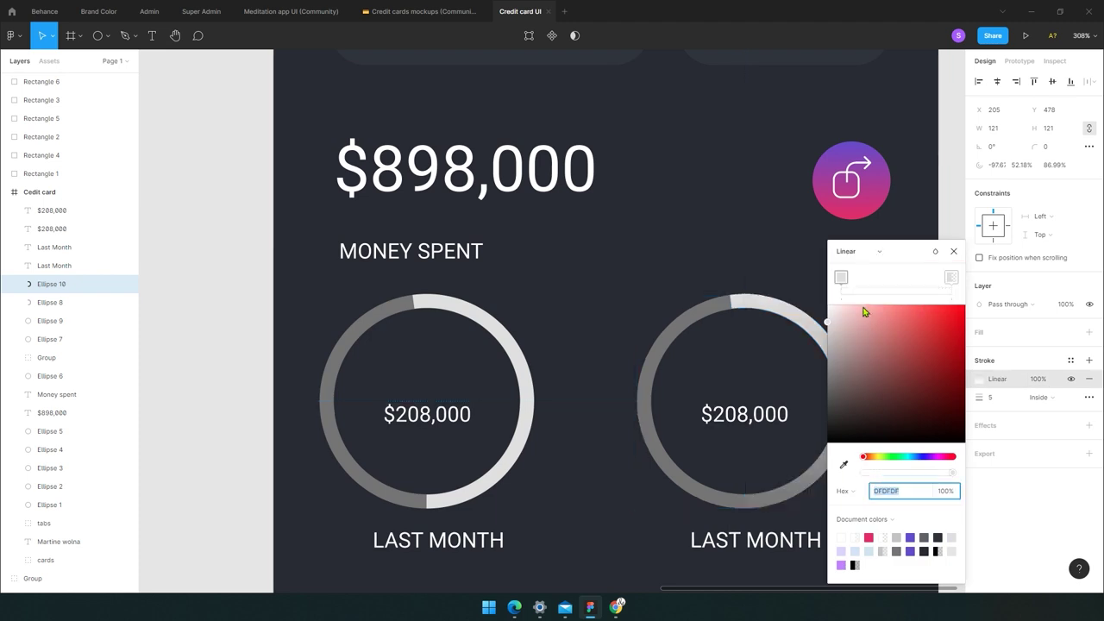
pyautogui.hotkey('shift', '1')
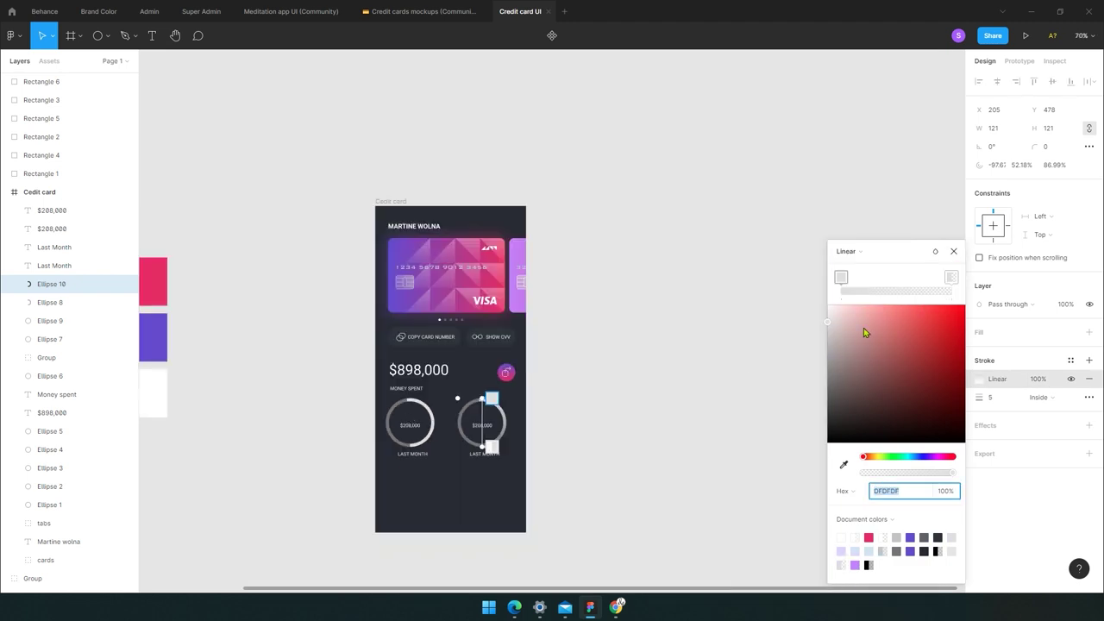
pyautogui.click(844, 465)
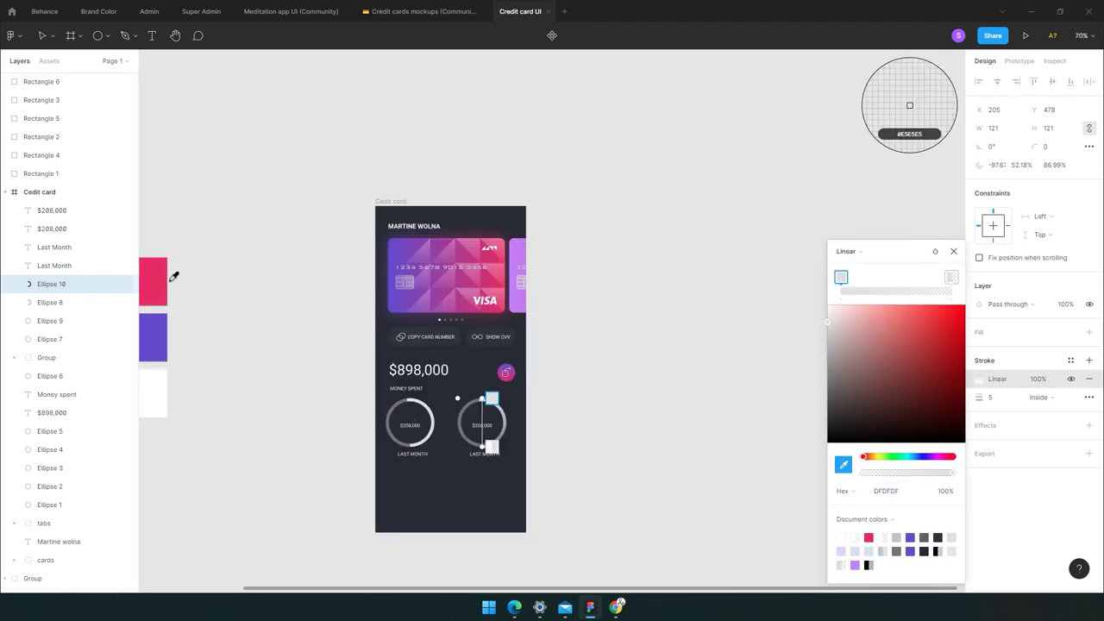
pyautogui.click(163, 333)
pyautogui.click(952, 277)
pyautogui.click(844, 465)
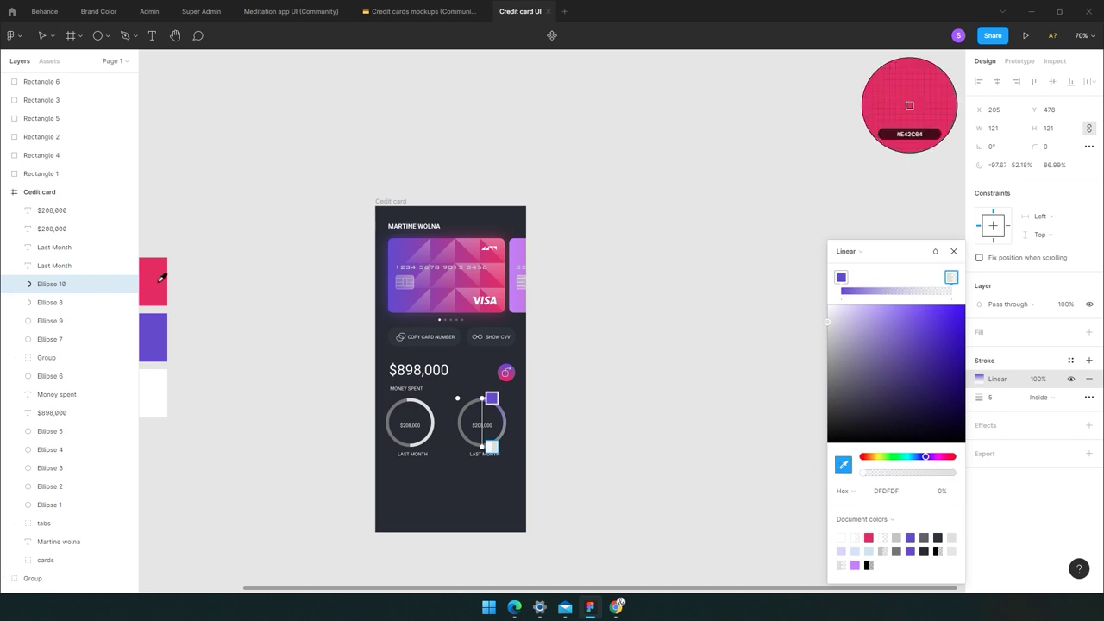
pyautogui.click(153, 281)
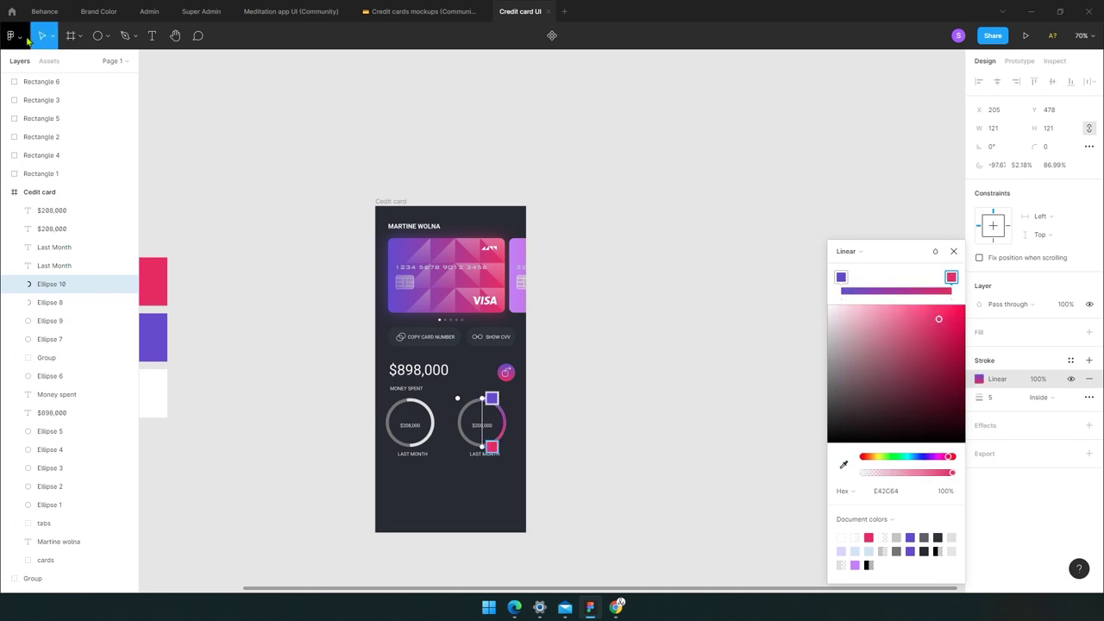
pyautogui.press('Escape')
pyautogui.hotkey('shift', '2')
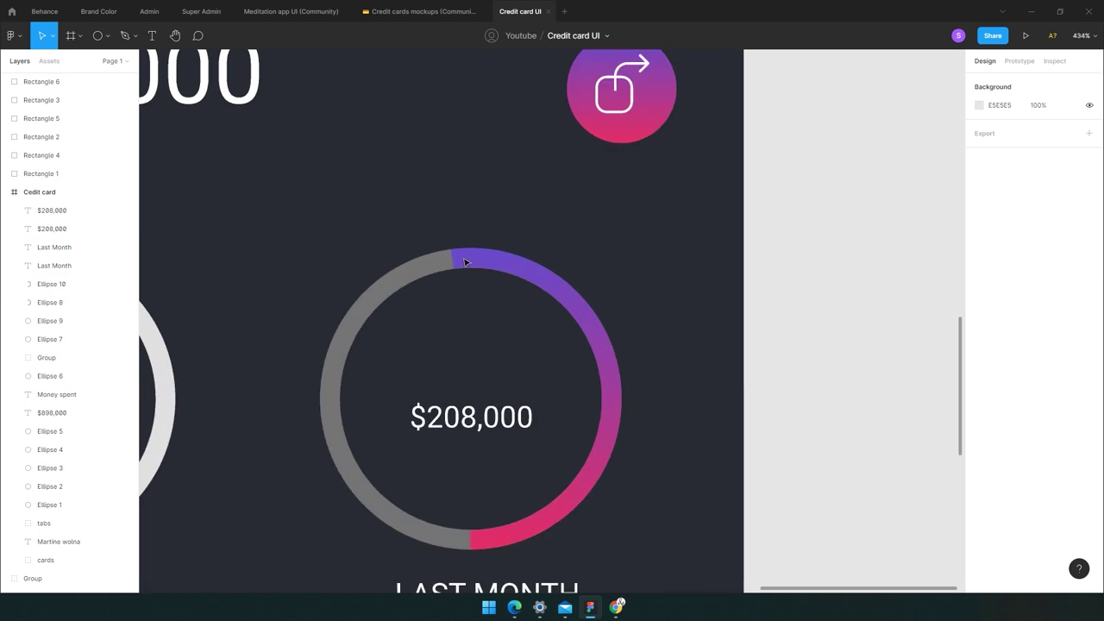
pyautogui.moveTo(456, 259); pyautogui.dragTo(474, 263)
# Shrink the arc's inner ratio, rotate its start and shorten its sweep on Ellipse 10.
pyautogui.moveTo(603, 412); pyautogui.dragTo(471, 357)
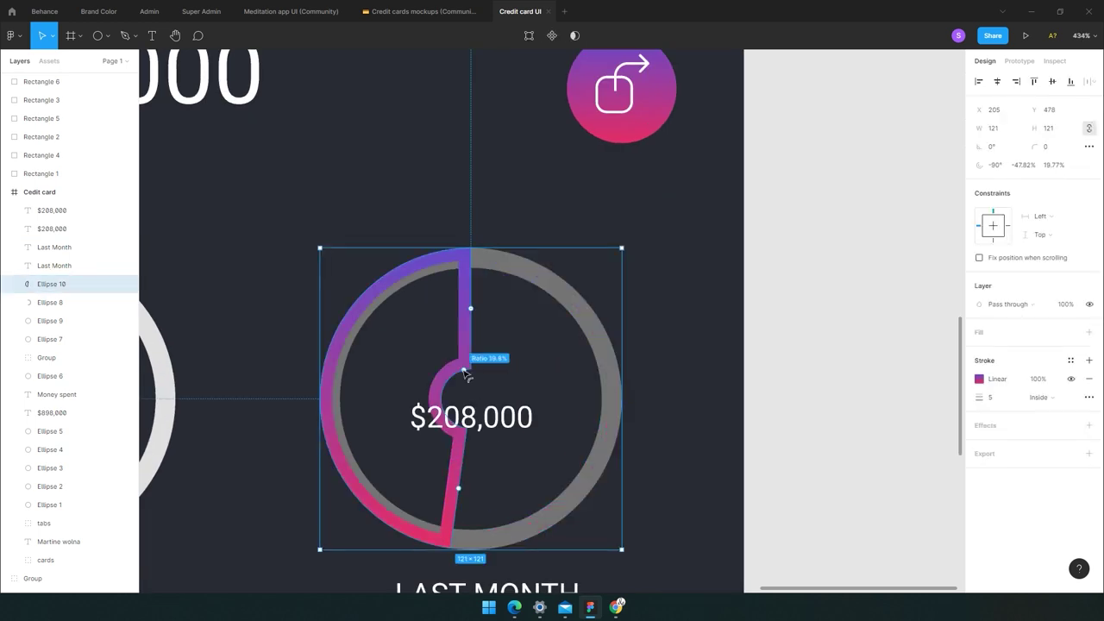
pyautogui.moveTo(476, 314); pyautogui.dragTo(423, 343)
pyautogui.moveTo(518, 475)
pyautogui.mouseDown()
pyautogui.moveTo(370, 485)
pyautogui.moveTo(472, 530)
pyautogui.mouseUp()
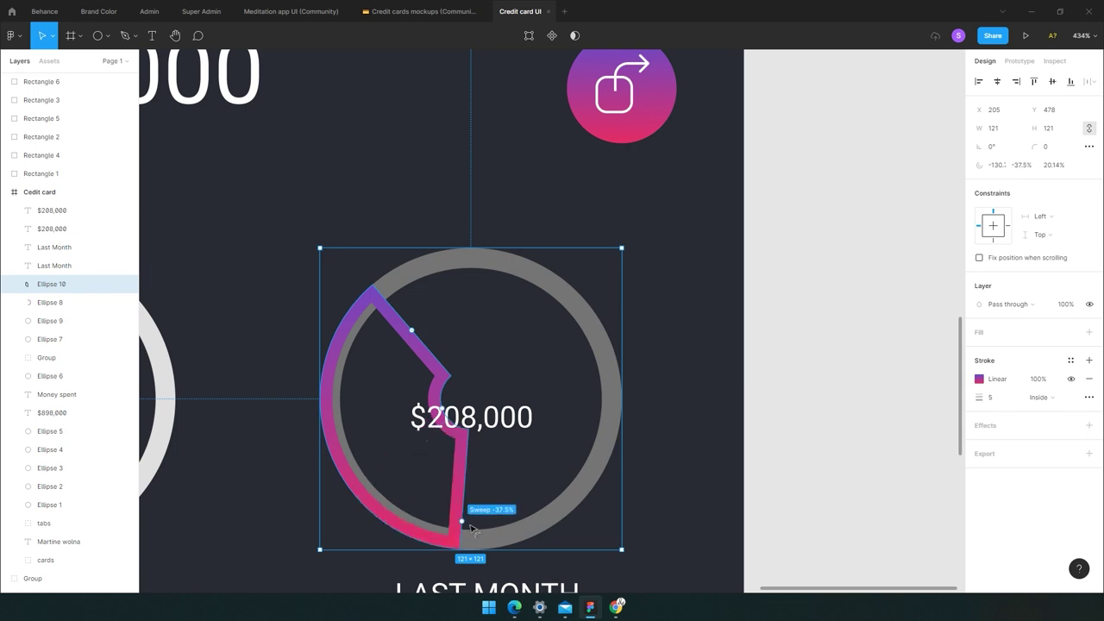
pyautogui.keyDown('ctrl'); pyautogui.scroll(5, 473, 535); pyautogui.keyUp('ctrl')
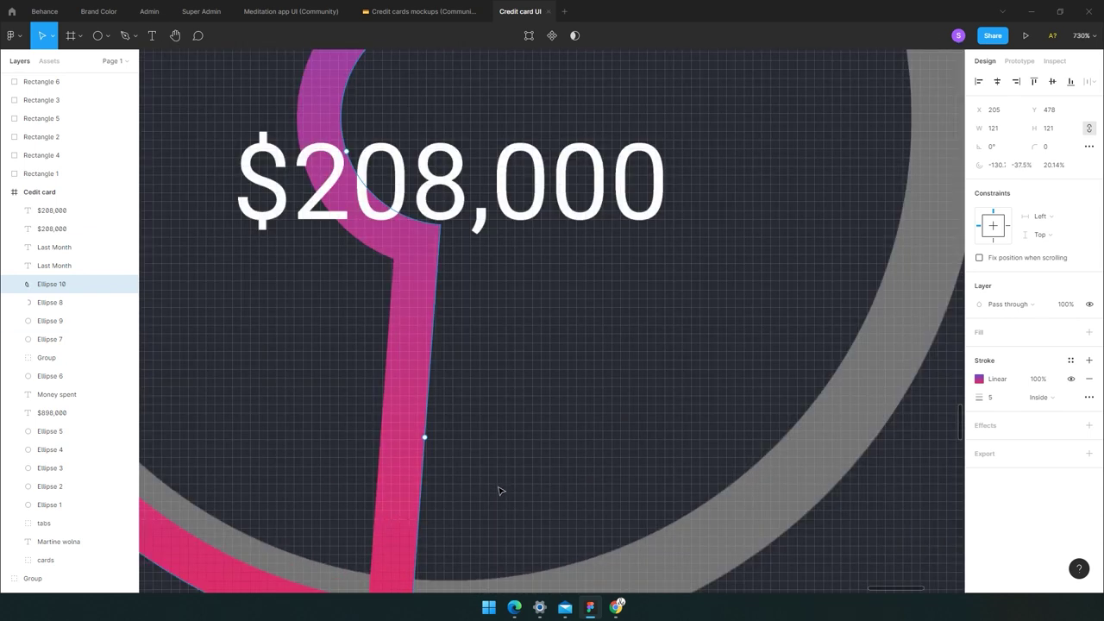
pyautogui.keyDown('ctrl'); pyautogui.scroll(3, 423, 438); pyautogui.keyUp('ctrl')
pyautogui.moveTo(424, 303)
pyautogui.mouseDown()
pyautogui.moveTo(473, 306)
pyautogui.moveTo(446, 313)
pyautogui.mouseUp()
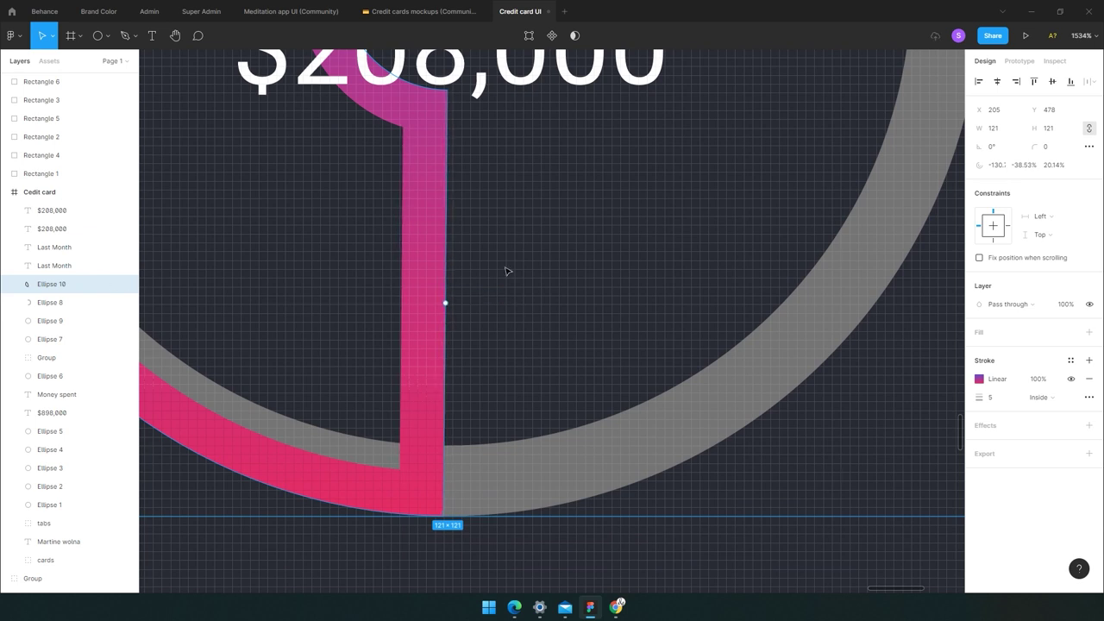
# Rotate the arc's start to the ring's right side and make it a thin band again.
pyautogui.keyDown('ctrl'); pyautogui.scroll(-5, 453, 306); pyautogui.keyUp('ctrl')
pyautogui.moveTo(413, 88); pyautogui.dragTo(496, 303)
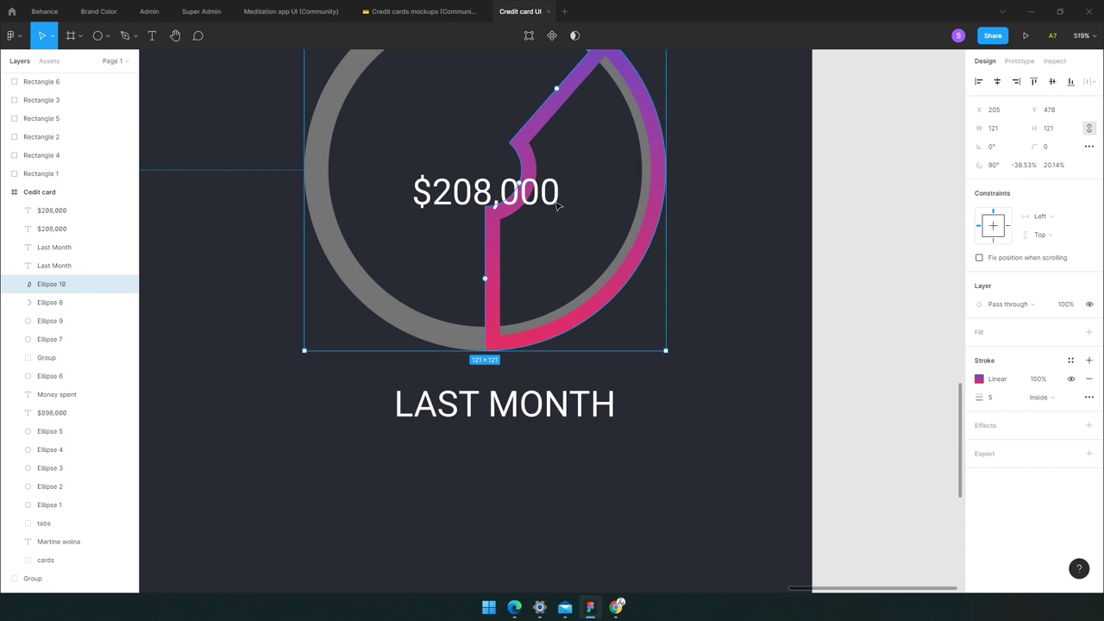
pyautogui.moveTo(521, 183); pyautogui.dragTo(600, 280)
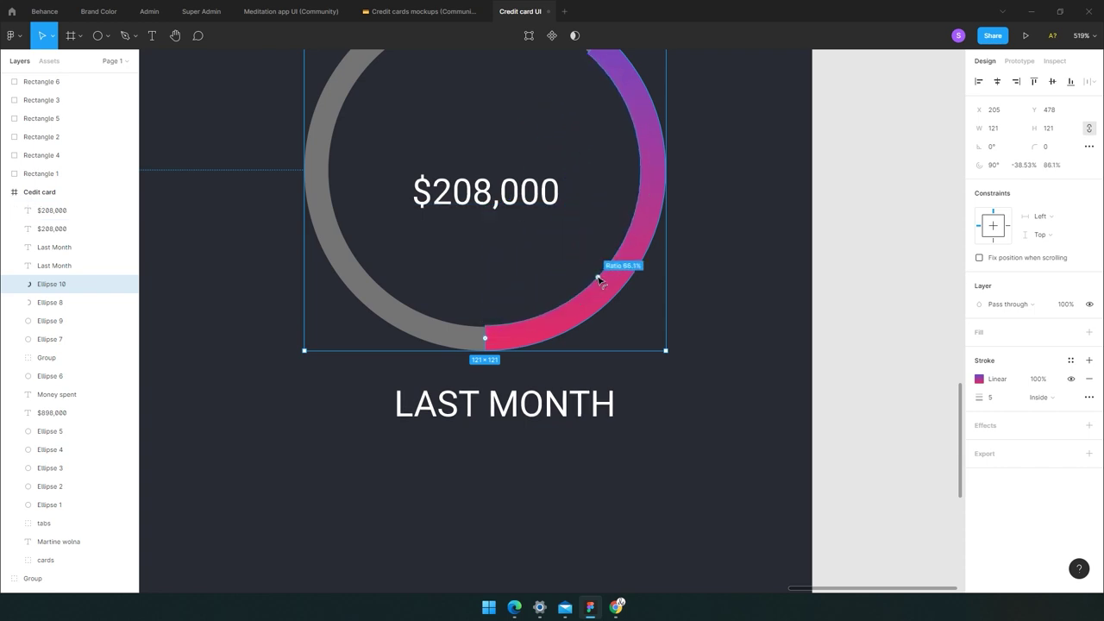
pyautogui.keyDown('ctrl'); pyautogui.scroll(5, 596, 293); pyautogui.keyUp('ctrl')
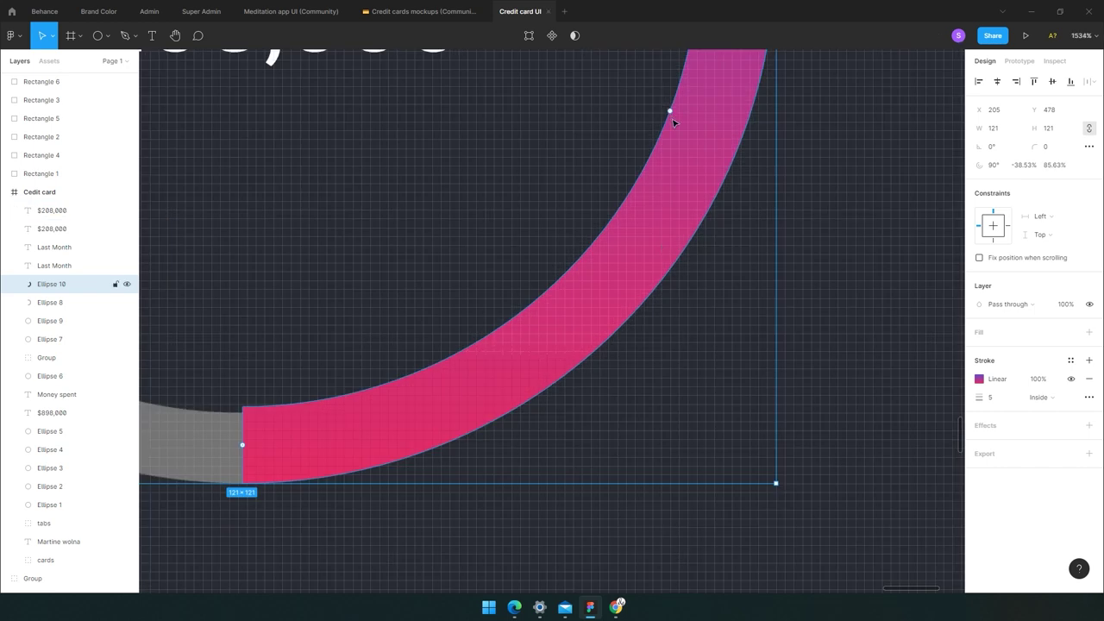
pyautogui.keyDown('ctrl'); pyautogui.scroll(1, 673, 123); pyautogui.keyUp('ctrl')
pyautogui.keyDown('ctrl'); pyautogui.scroll(-10, 672, 115); pyautogui.keyUp('ctrl')
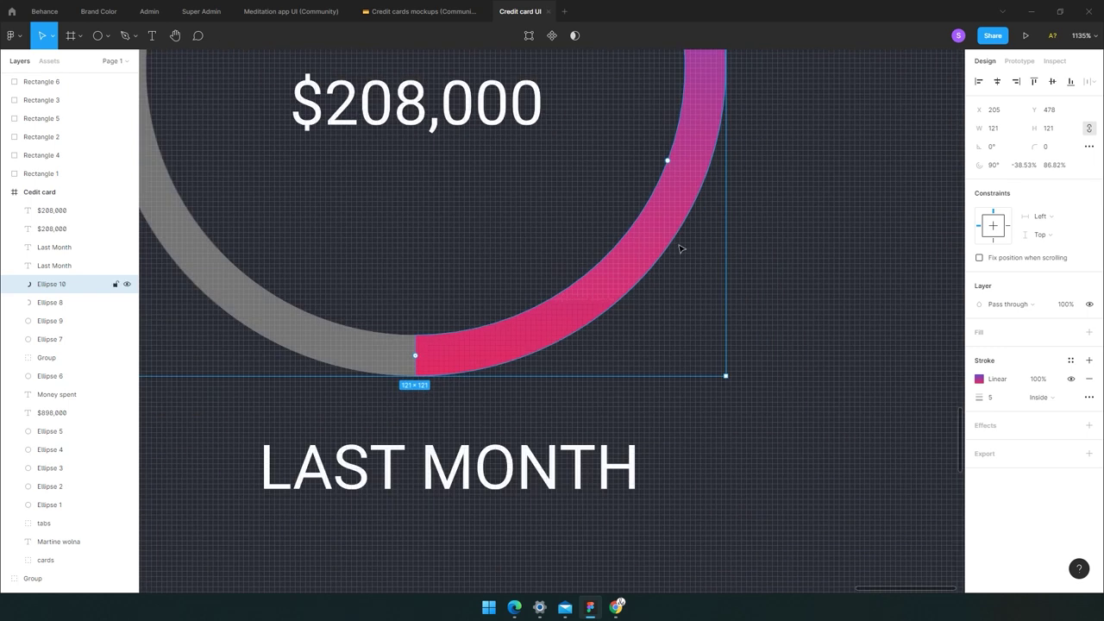
pyautogui.click(863, 326)
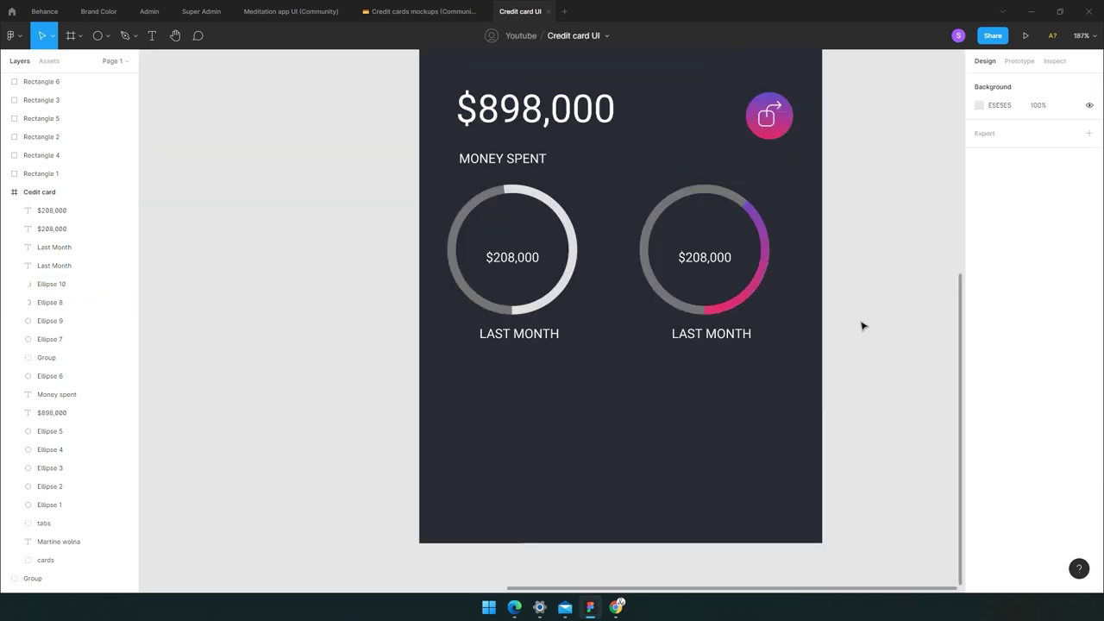
pyautogui.doubleClick(699, 333)
pyautogui.write('Thi')
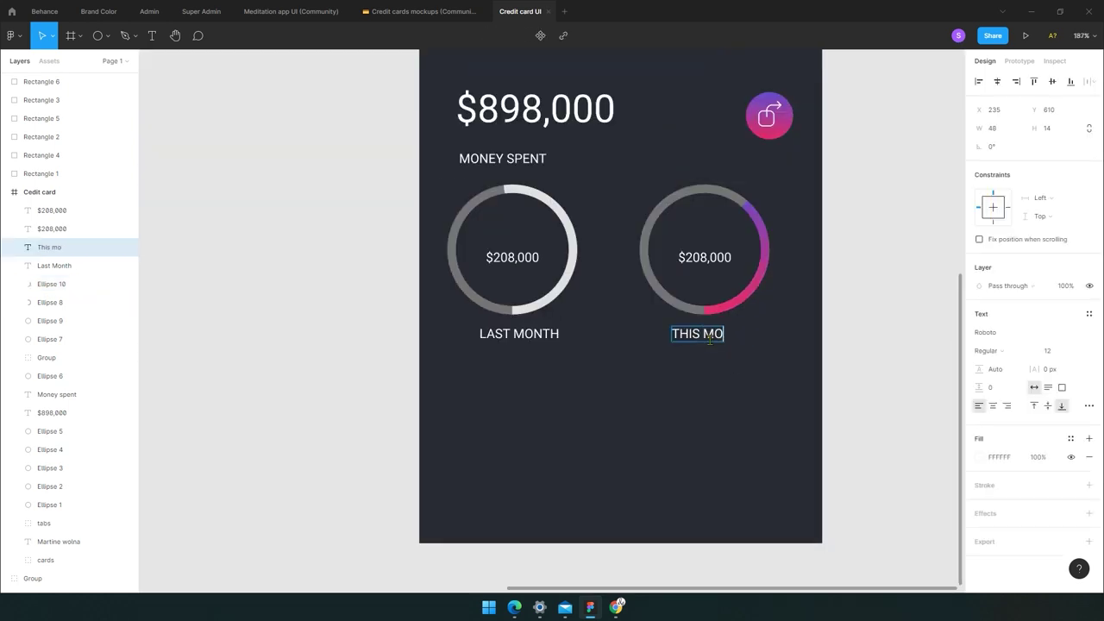
pyautogui.click(852, 351)
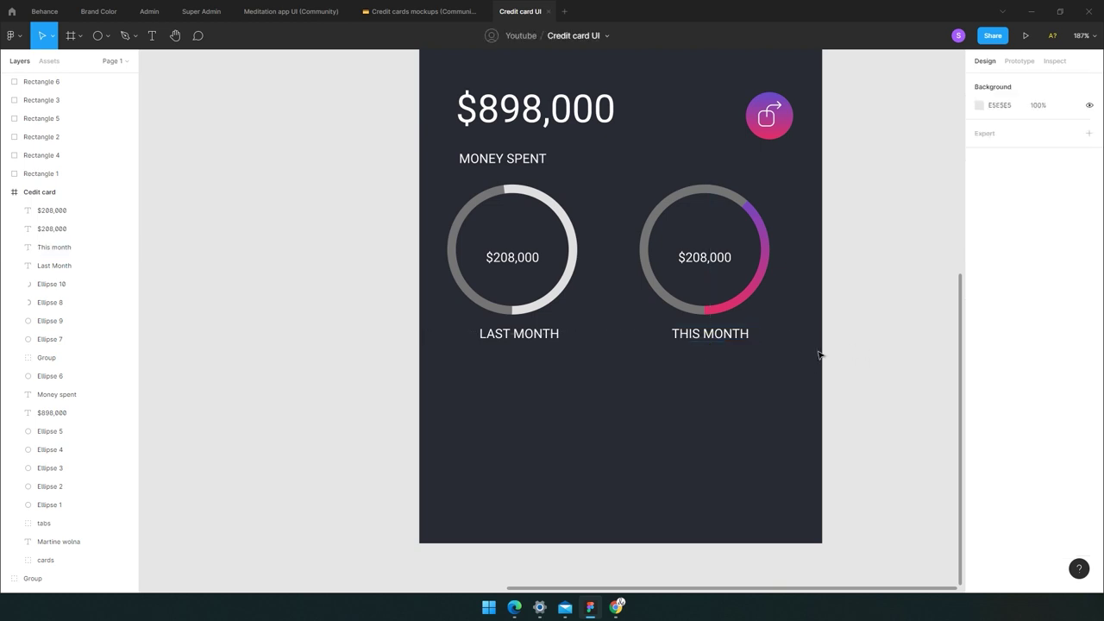
pyautogui.moveTo(860, 352); pyautogui.dragTo(449, 214)
pyautogui.hotkey('ctrl', 'g')
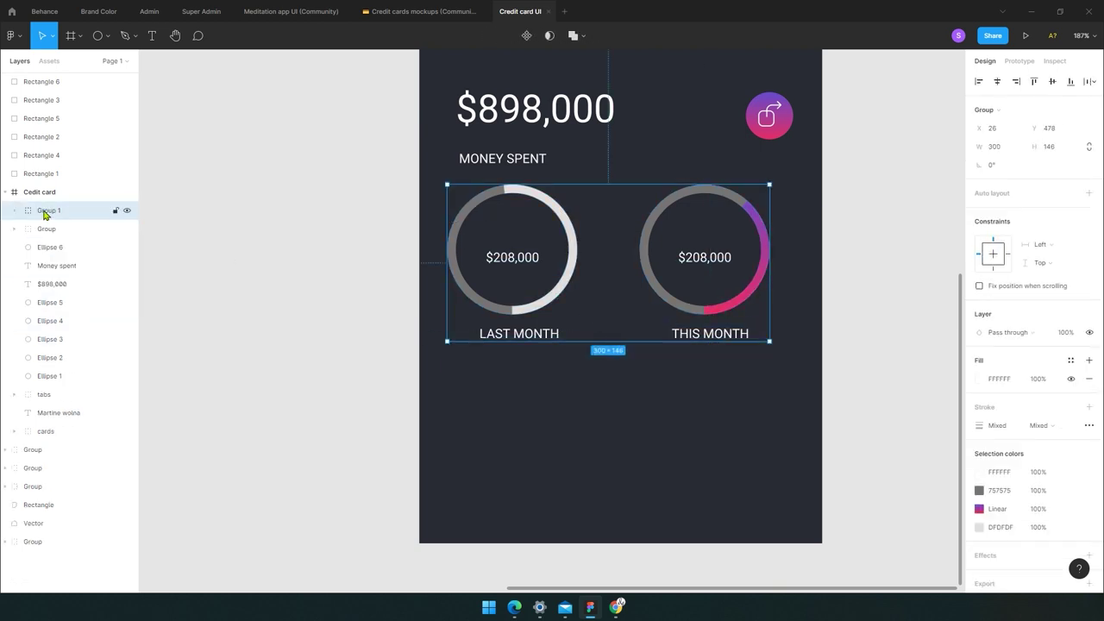
pyautogui.doubleClick(44, 211)
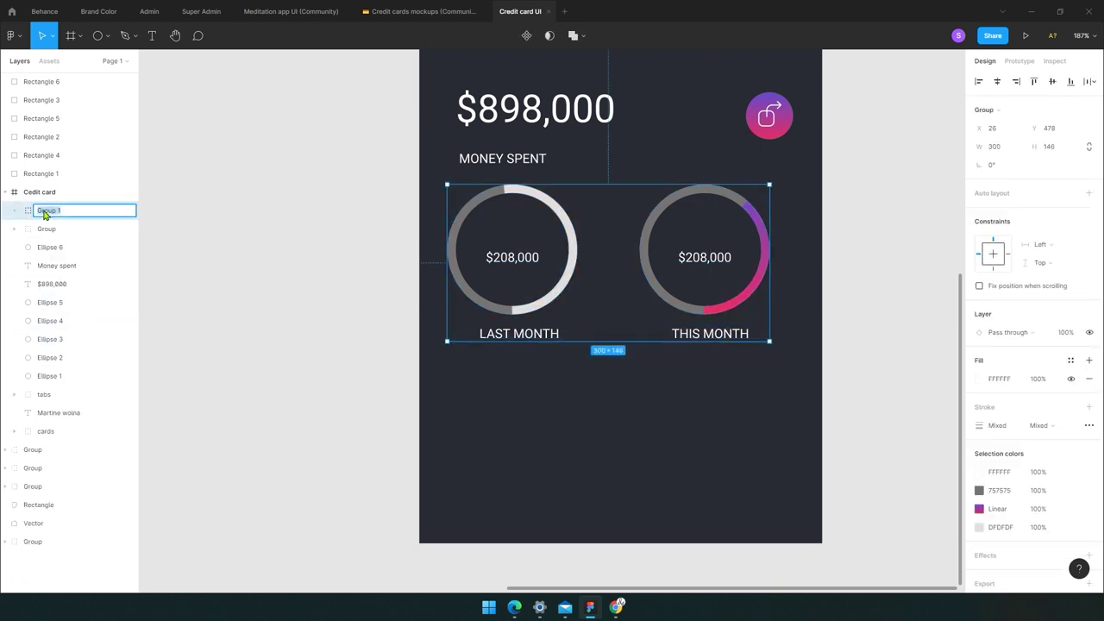
pyautogui.click(998, 81)
pyautogui.hotkey('shift', 'Down')
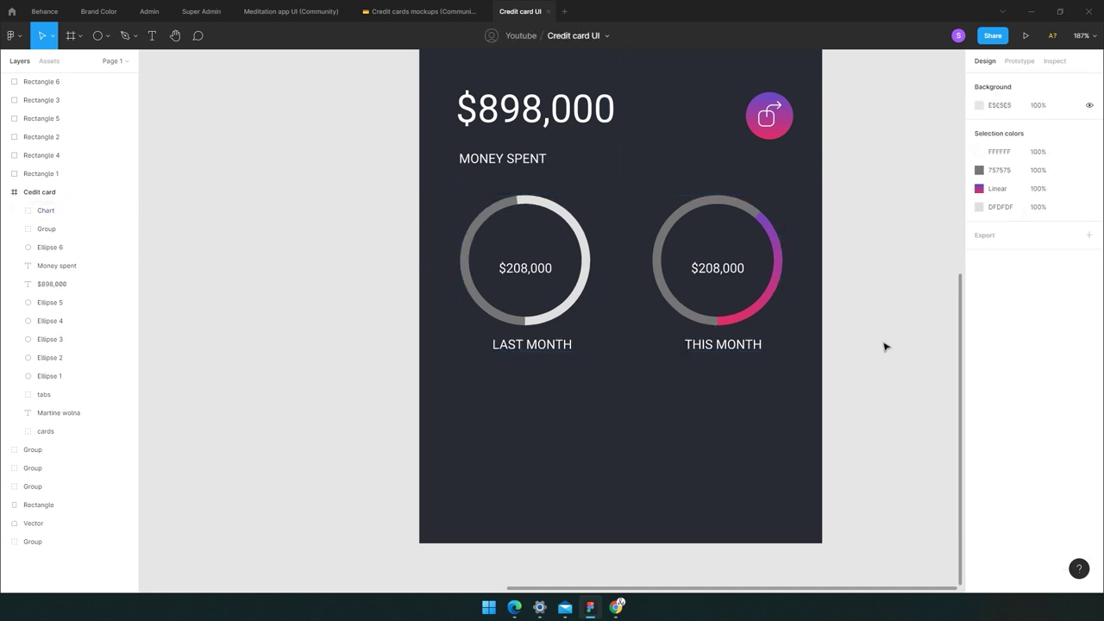
pyautogui.click(886, 347)
pyautogui.scroll(-5, 882, 347)
pyautogui.moveTo(877, 345)
pyautogui.mouseDown()
pyautogui.moveTo(802, 491)
pyautogui.moveTo(797, 458)
pyautogui.moveTo(553, 89)
pyautogui.moveTo(604, 138)
pyautogui.mouseUp()
pyautogui.click(853, 515)
pyautogui.moveTo(863, 556); pyautogui.dragTo(610, 305)
pyautogui.click(854, 388)
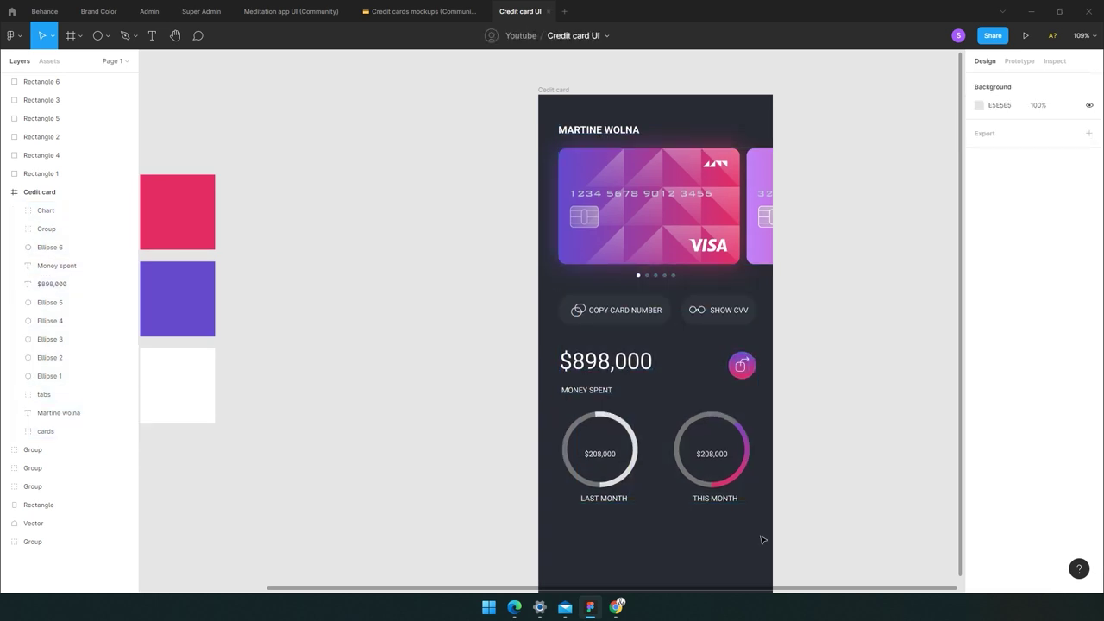
pyautogui.hscroll(-5, 745, 374)
pyautogui.hscroll(4, 913, 473)
pyautogui.moveTo(907, 502)
pyautogui.mouseDown()
pyautogui.moveTo(714, 387)
pyautogui.moveTo(608, 306)
pyautogui.mouseUp()
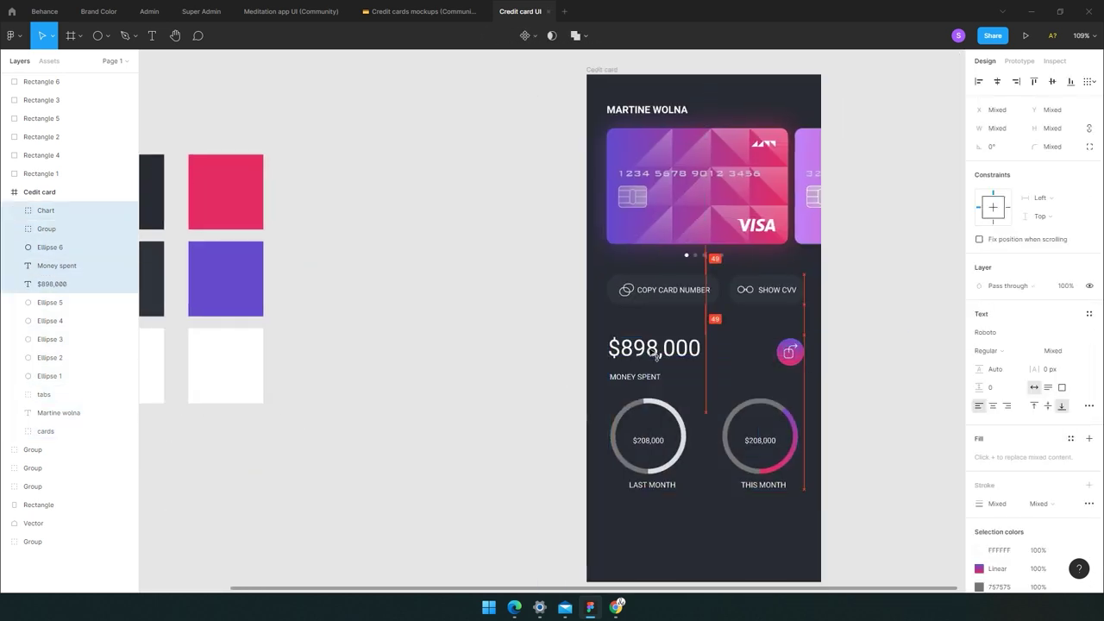
pyautogui.moveTo(860, 369); pyautogui.dragTo(831, 322)
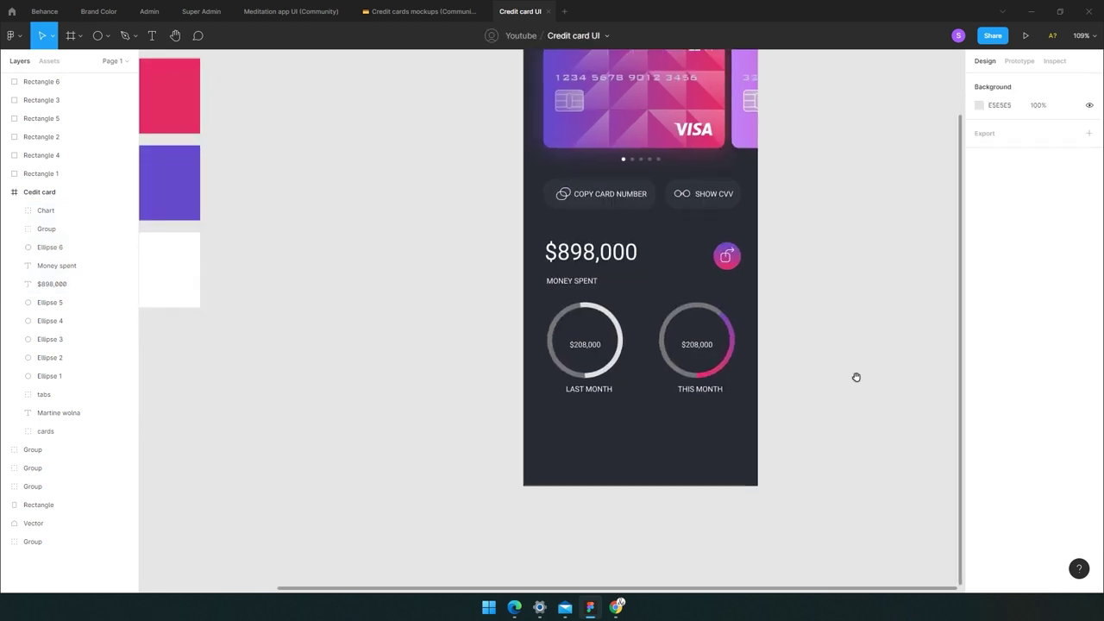
pyautogui.hscroll(-2, 851, 387)
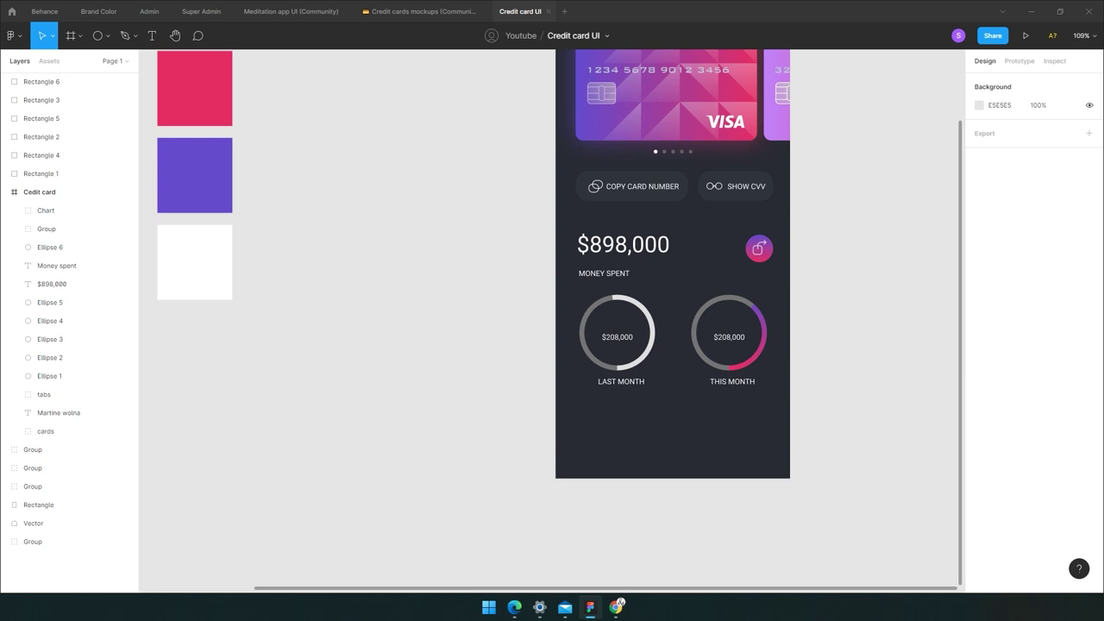
# Draw a 315×75 rectangle with a 20 px corner radius.
pyautogui.click(105, 36)
pyautogui.click(76, 65)
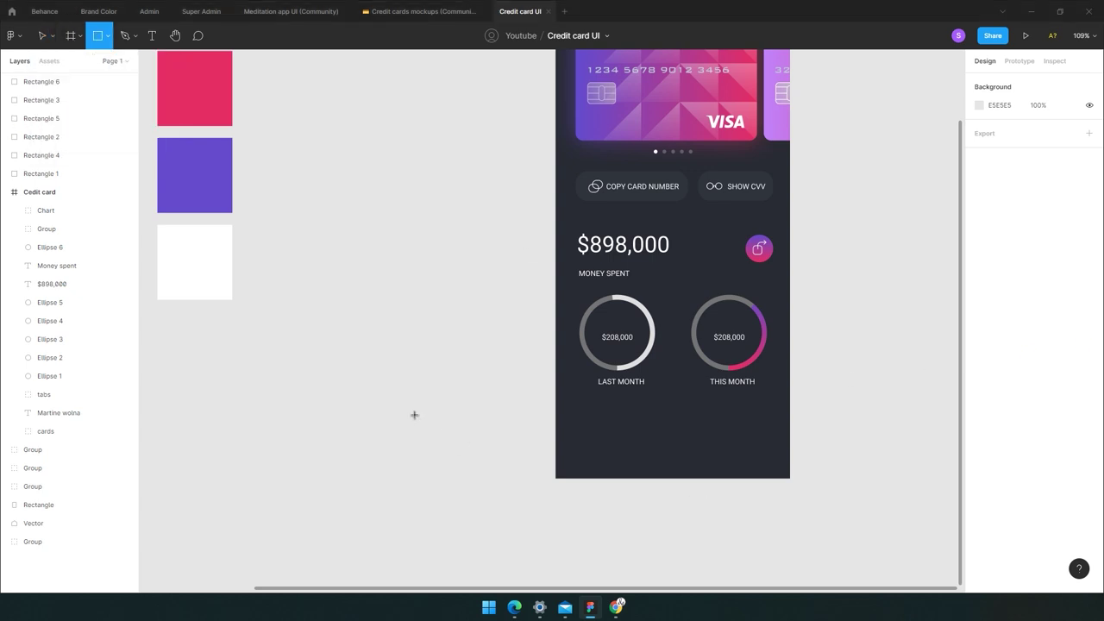
pyautogui.moveTo(414, 415); pyautogui.dragTo(463, 465)
pyautogui.write('315')
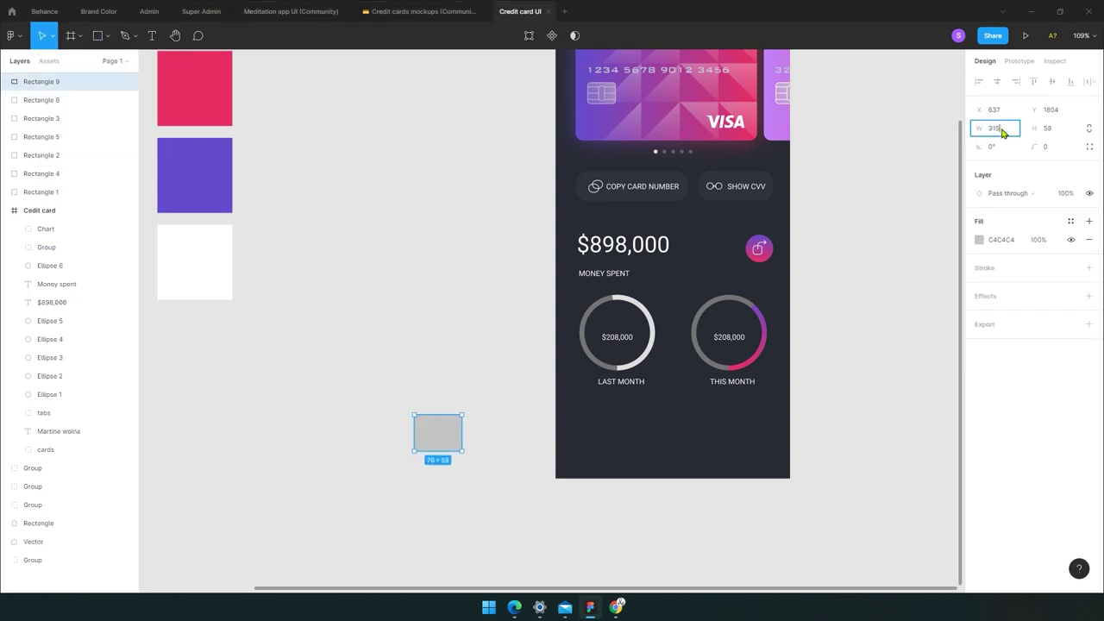
pyautogui.press('Tab')
pyautogui.write('75')
pyautogui.press('Return')
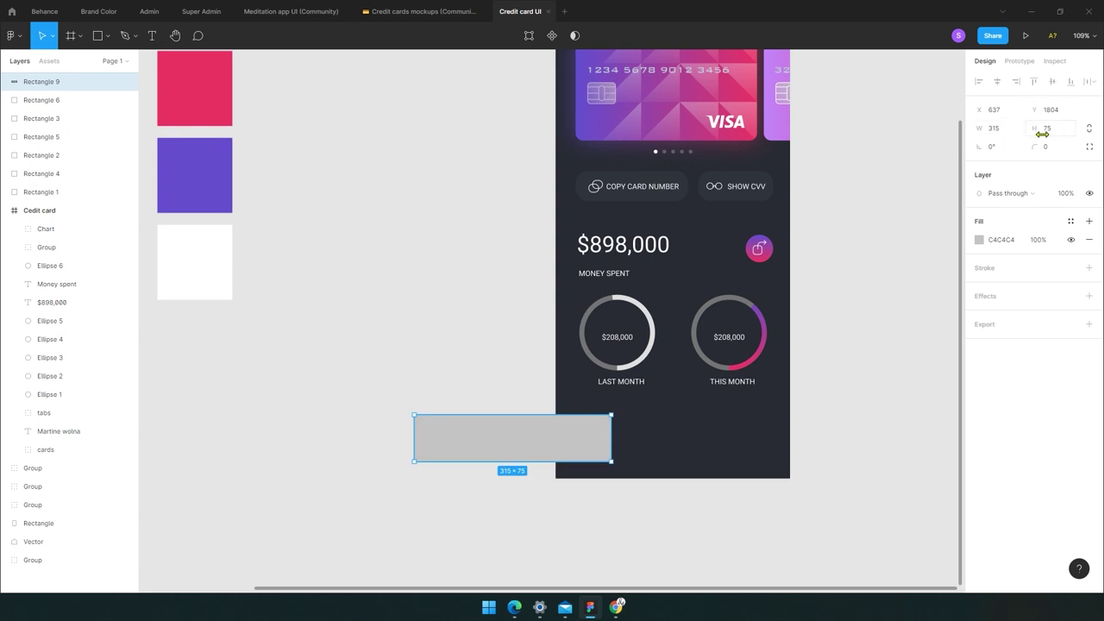
pyautogui.write('20')
pyautogui.press('Return')
# Move the bar to the bottom of the Credit card frame and fill it with the dark swatch colour.
pyautogui.moveTo(558, 454); pyautogui.dragTo(719, 457)
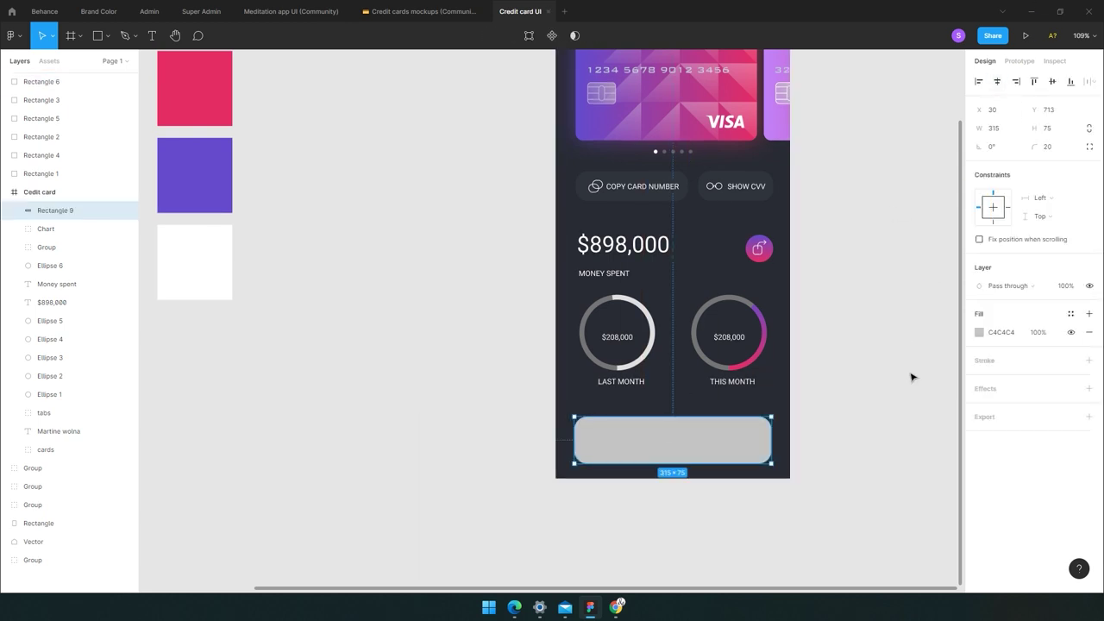
pyautogui.scroll(-5, 285, 327)
pyautogui.press('i')
pyautogui.click(192, 250)
pyautogui.click(356, 460)
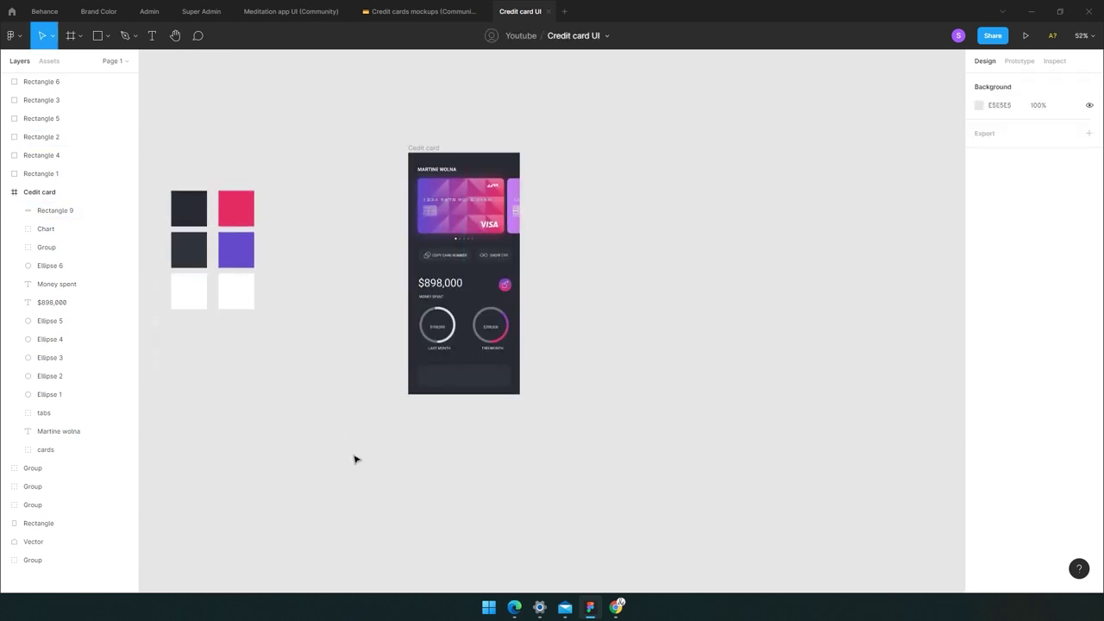
pyautogui.scroll(3, 355, 388)
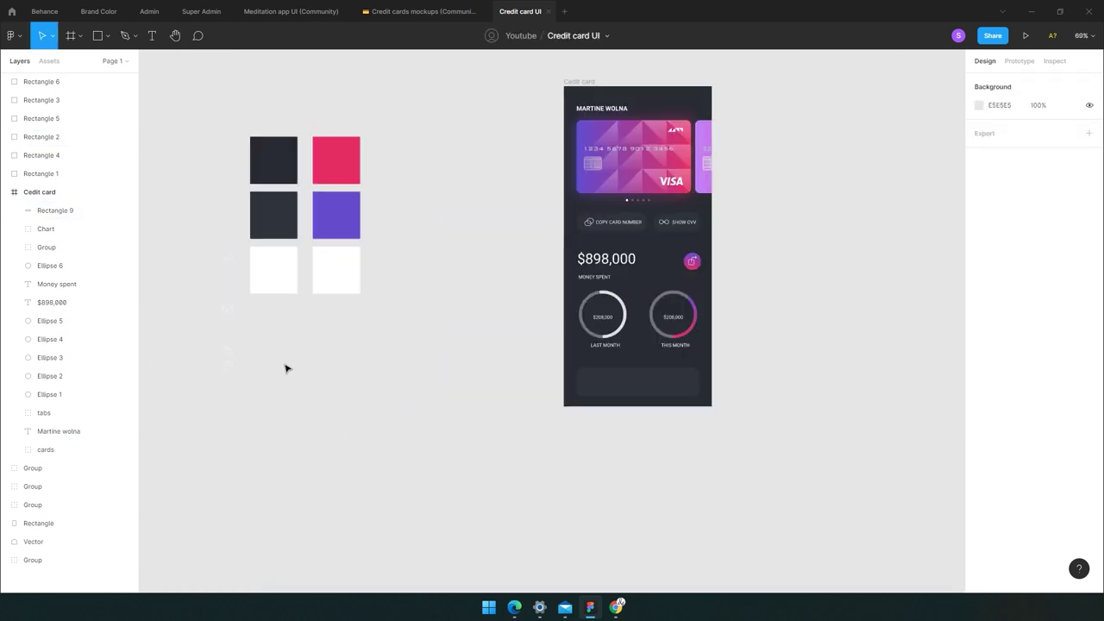
# Move the loose navigation icons below the card and group the house icon's parts.
pyautogui.moveTo(250, 420); pyautogui.dragTo(201, 299)
pyautogui.moveTo(226, 346); pyautogui.dragTo(624, 434)
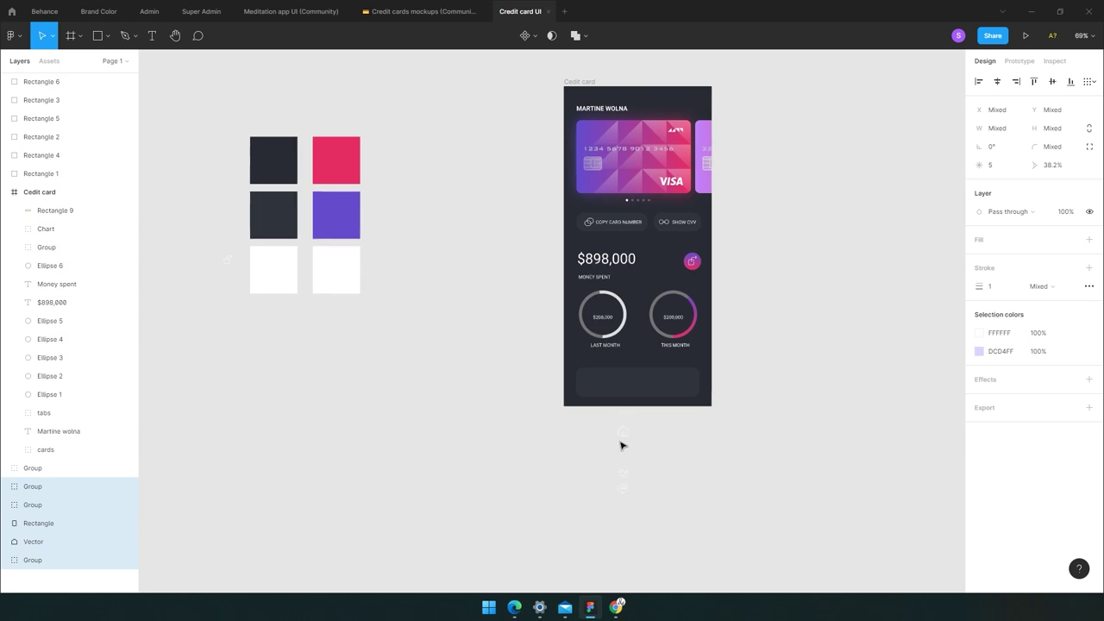
pyautogui.click(639, 440)
pyautogui.scroll(3, 648, 445)
pyautogui.scroll(2, 648, 445)
pyautogui.click(555, 414)
pyautogui.keyDown('shift'); pyautogui.click(539, 397); pyautogui.keyUp('shift')
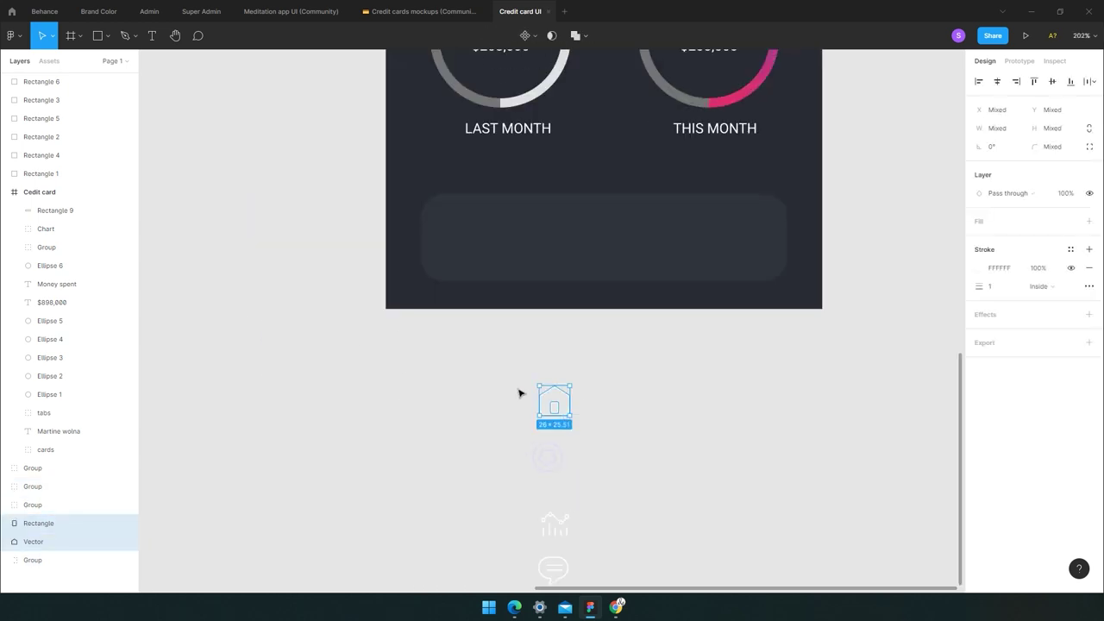
pyautogui.hotkey('ctrl', 'g')
pyautogui.press('Escape')
# Place the home, flower, chart and chat icons in a row inside the bottom bar.
pyautogui.moveTo(560, 448); pyautogui.dragTo(612, 427)
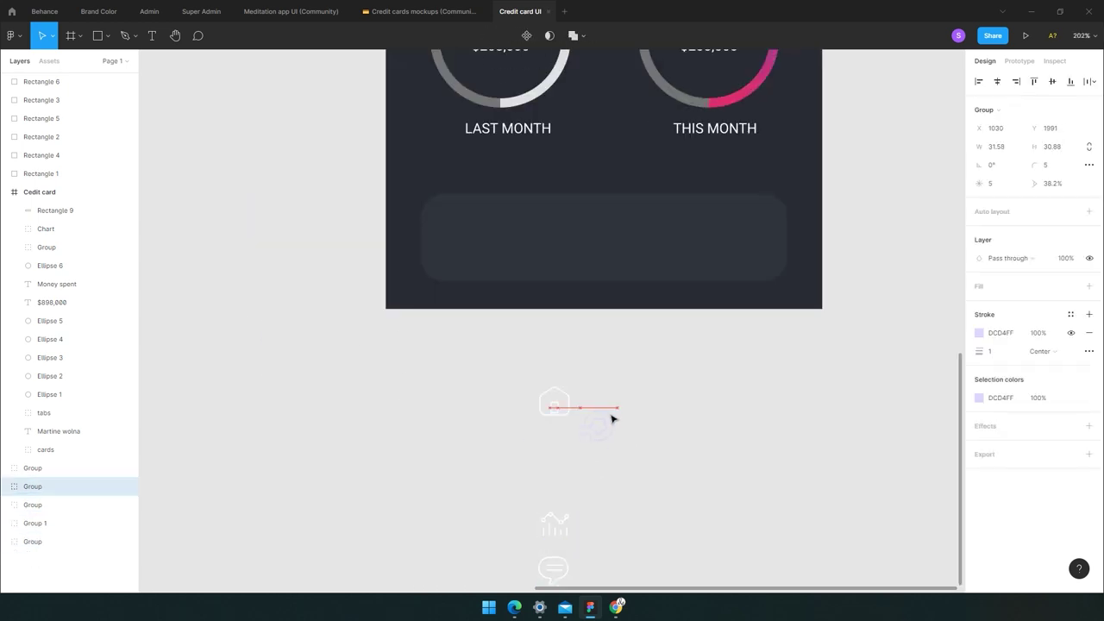
pyautogui.moveTo(558, 538); pyautogui.dragTo(653, 414)
pyautogui.moveTo(544, 567)
pyautogui.mouseDown()
pyautogui.moveTo(679, 414)
pyautogui.moveTo(739, 237)
pyautogui.moveTo(730, 236)
pyautogui.mouseUp()
pyautogui.moveTo(560, 405); pyautogui.dragTo(473, 243)
pyautogui.click(626, 404)
pyautogui.moveTo(605, 402); pyautogui.dragTo(557, 262)
pyautogui.moveTo(656, 409); pyautogui.dragTo(628, 244)
# Align the four icons' vertical centres, distribute them evenly, and group them.
pyautogui.click(464, 238)
pyautogui.keyDown('shift'); pyautogui.click(557, 261); pyautogui.keyUp('shift')
pyautogui.keyDown('shift'); pyautogui.click(637, 250); pyautogui.keyUp('shift')
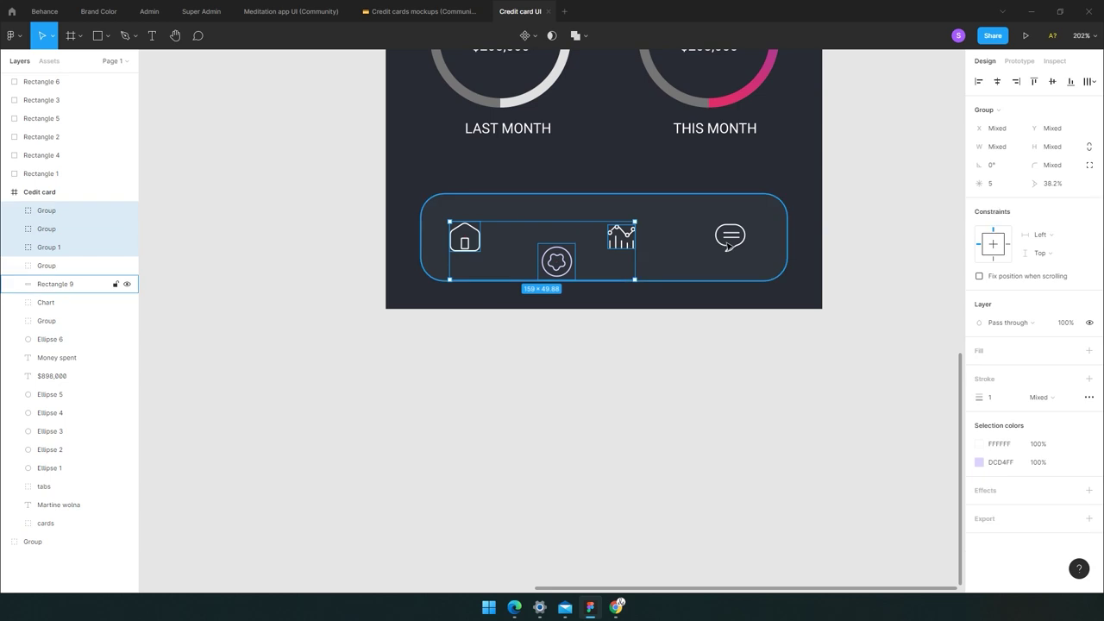
pyautogui.keyDown('shift'); pyautogui.click(736, 251); pyautogui.keyUp('shift')
pyautogui.click(1053, 81)
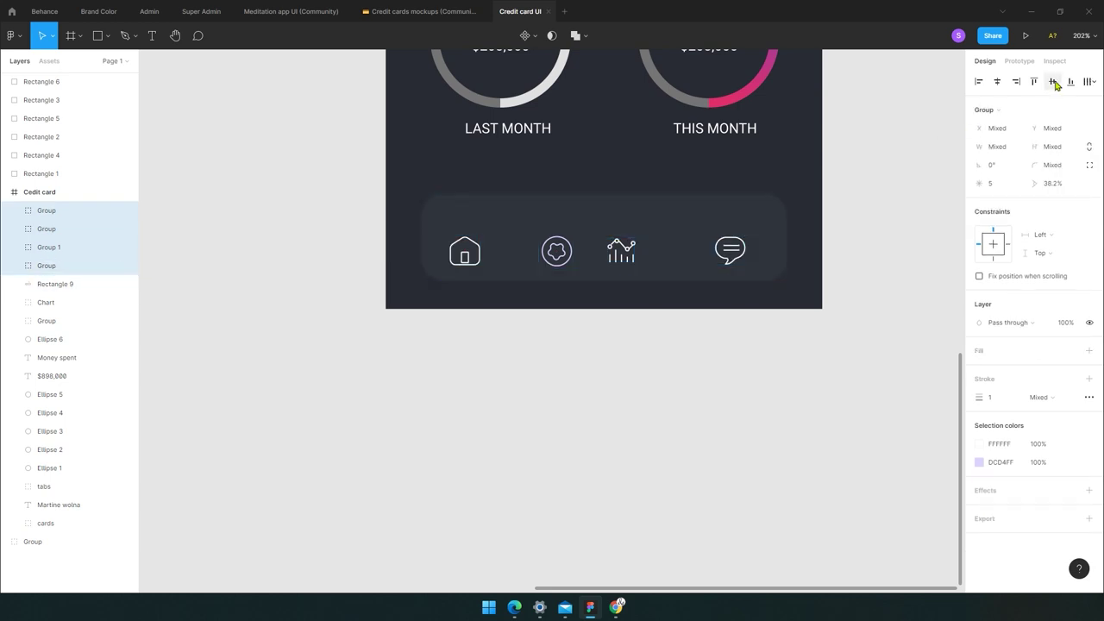
pyautogui.click(1088, 82)
pyautogui.click(992, 130)
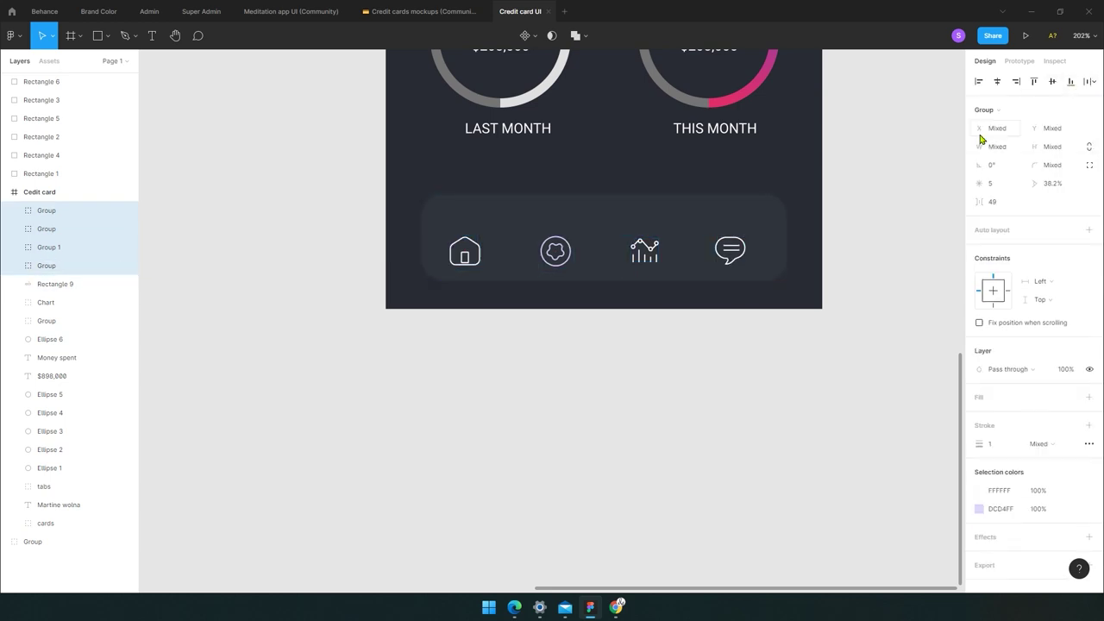
pyautogui.press('Up')
pyautogui.press('Up')
pyautogui.press('Up')
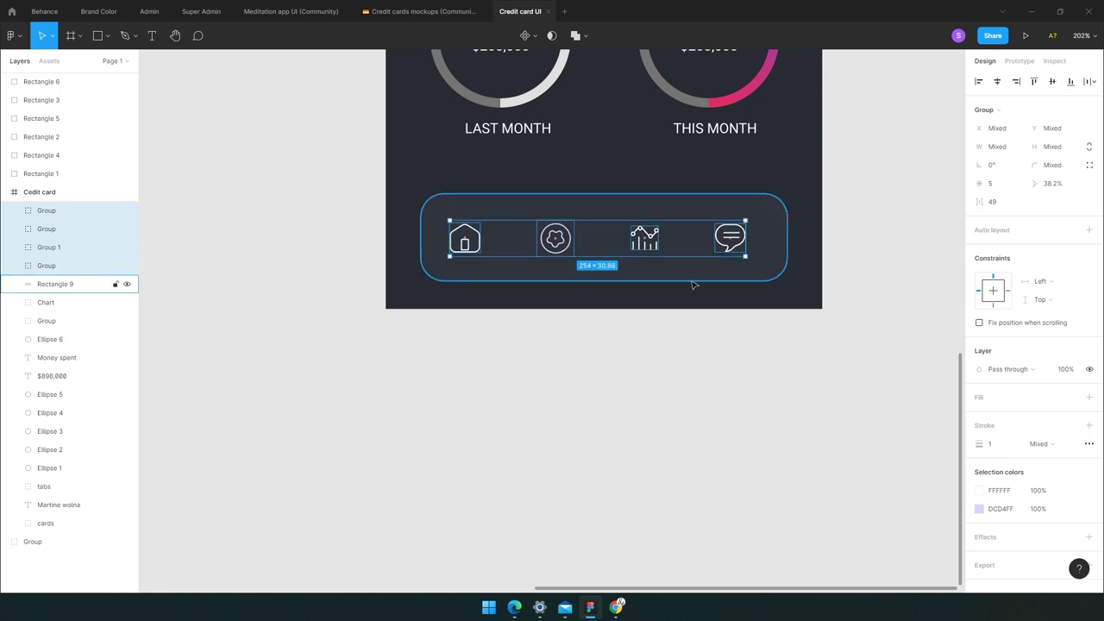
pyautogui.hotkey('ctrl', 'g')
pyautogui.keyDown('shift'); pyautogui.click(653, 270); pyautogui.keyUp('shift')
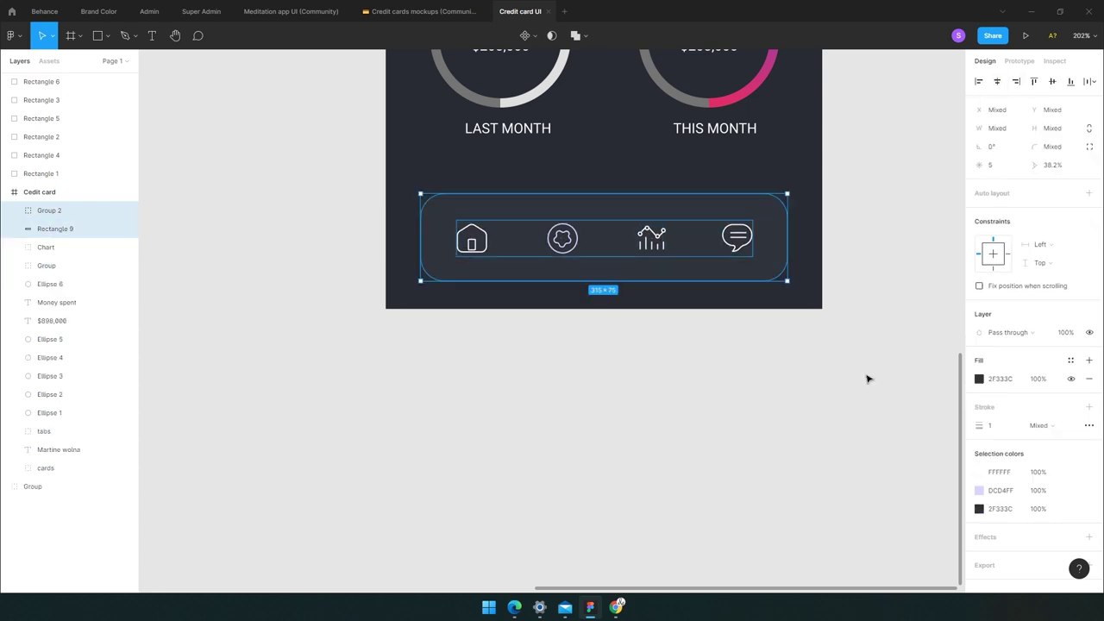
# Draw a tiny 8×8 purple dot under the flower icon.
pyautogui.click(857, 373)
pyautogui.click(106, 36)
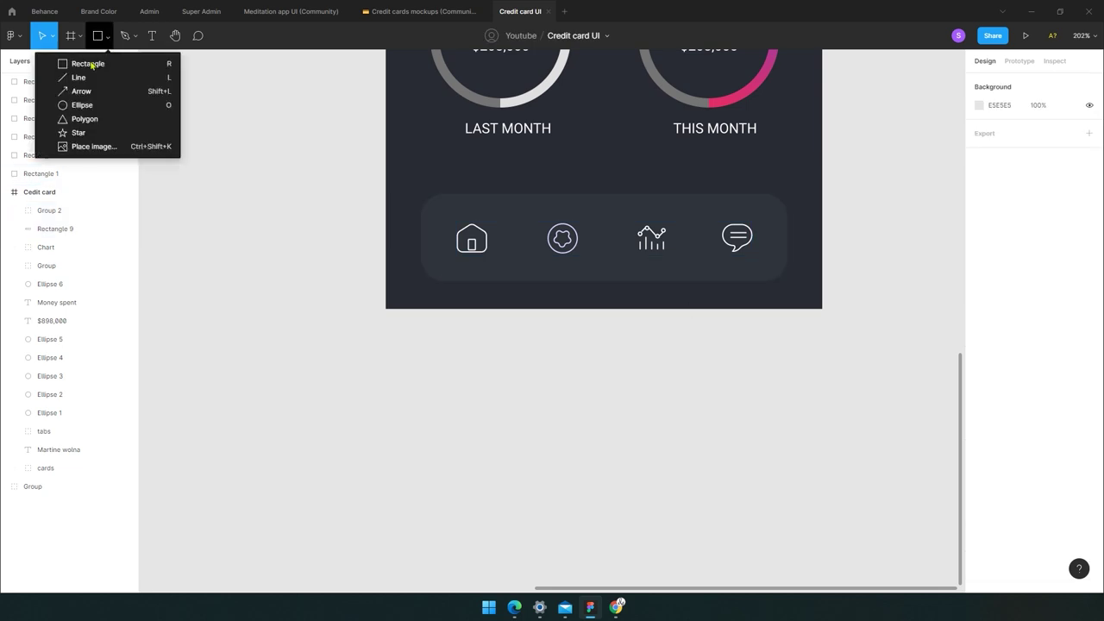
pyautogui.click(82, 104)
pyautogui.scroll(5, 557, 292)
pyautogui.moveTo(563, 204); pyautogui.dragTo(588, 229)
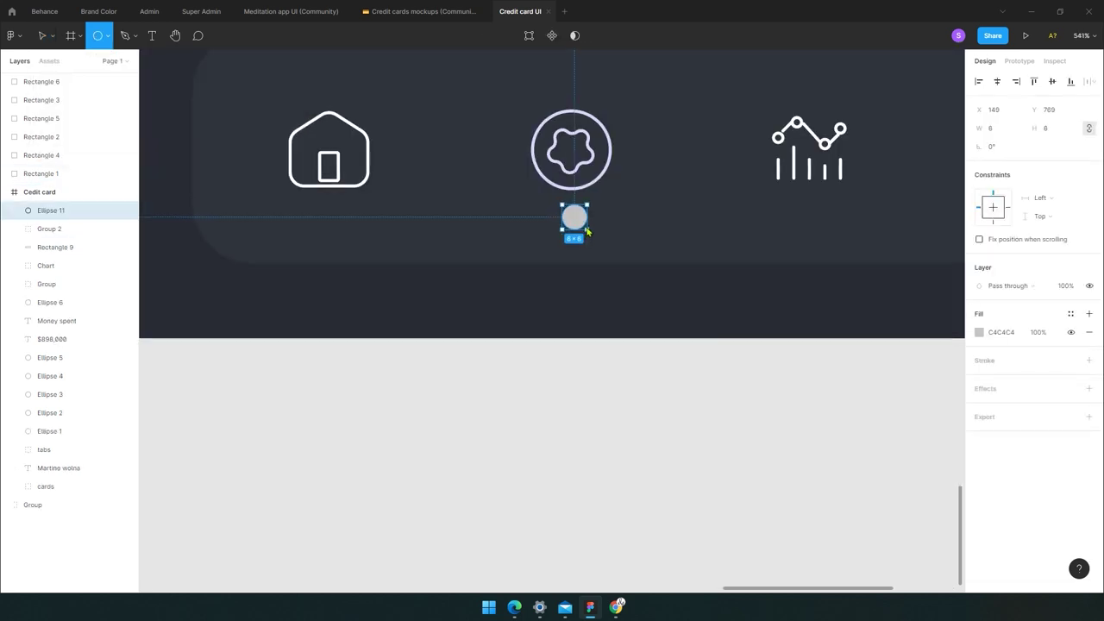
pyautogui.scroll(-5, 714, 406)
pyautogui.scroll(-3, 520, 350)
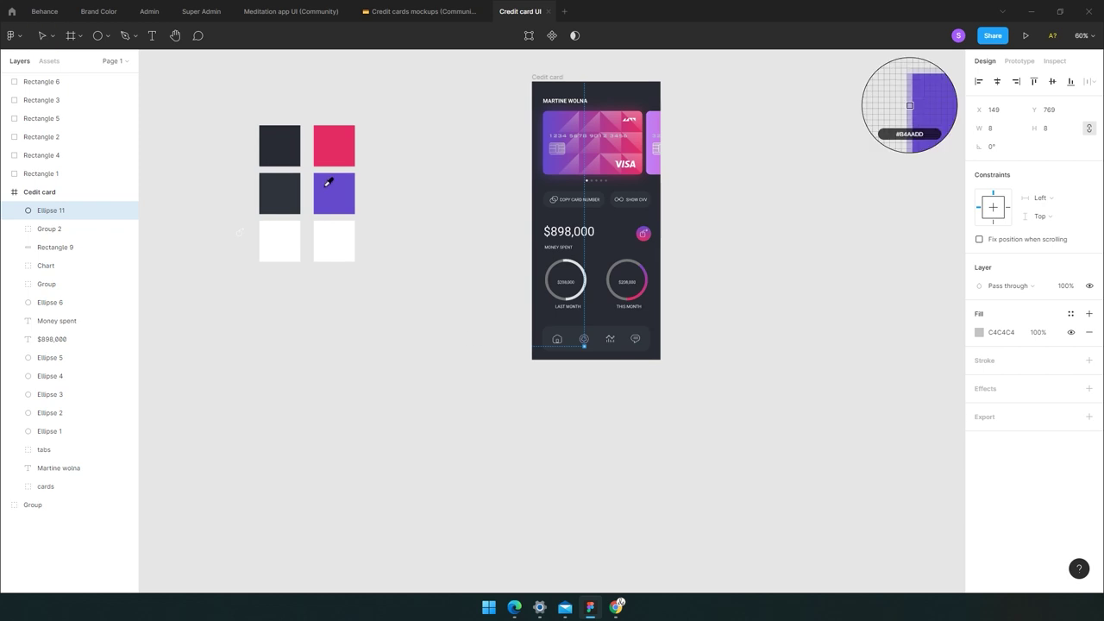
pyautogui.press('Escape')
pyautogui.scroll(3, 543, 320)
pyautogui.scroll(5, 544, 319)
pyautogui.scroll(5, 543, 345)
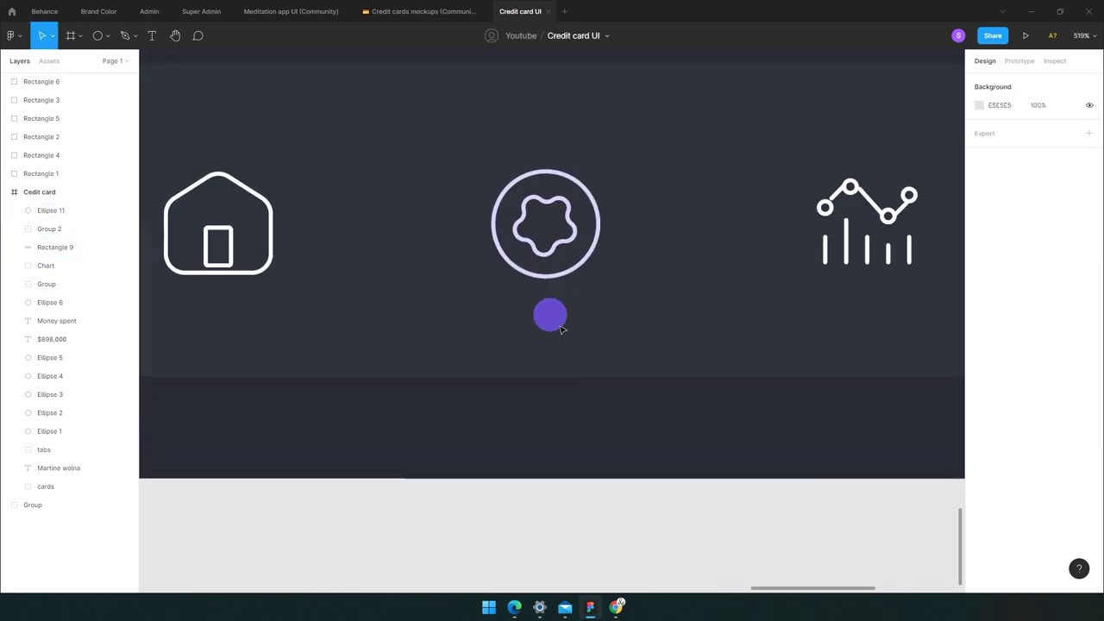
pyautogui.click(549, 315)
# Add an inner shadow effect to the dot and adjust its opacity and blur.
pyautogui.click(1070, 389)
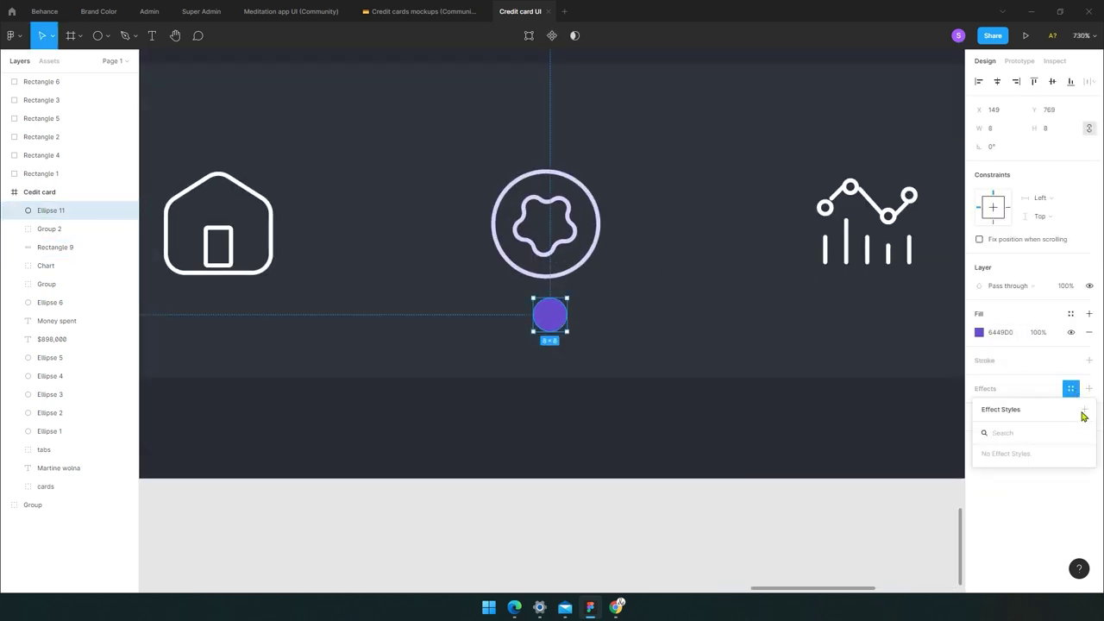
pyautogui.click(1089, 389)
pyautogui.click(999, 407)
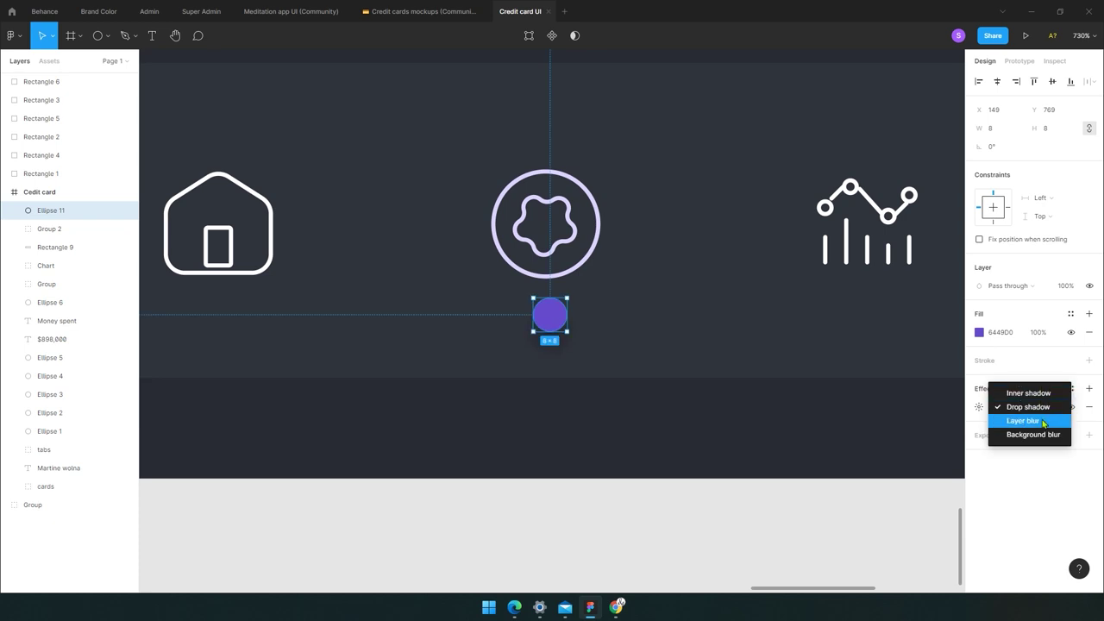
pyautogui.click(1028, 394)
pyautogui.click(981, 408)
pyautogui.click(908, 474)
pyautogui.click(930, 439)
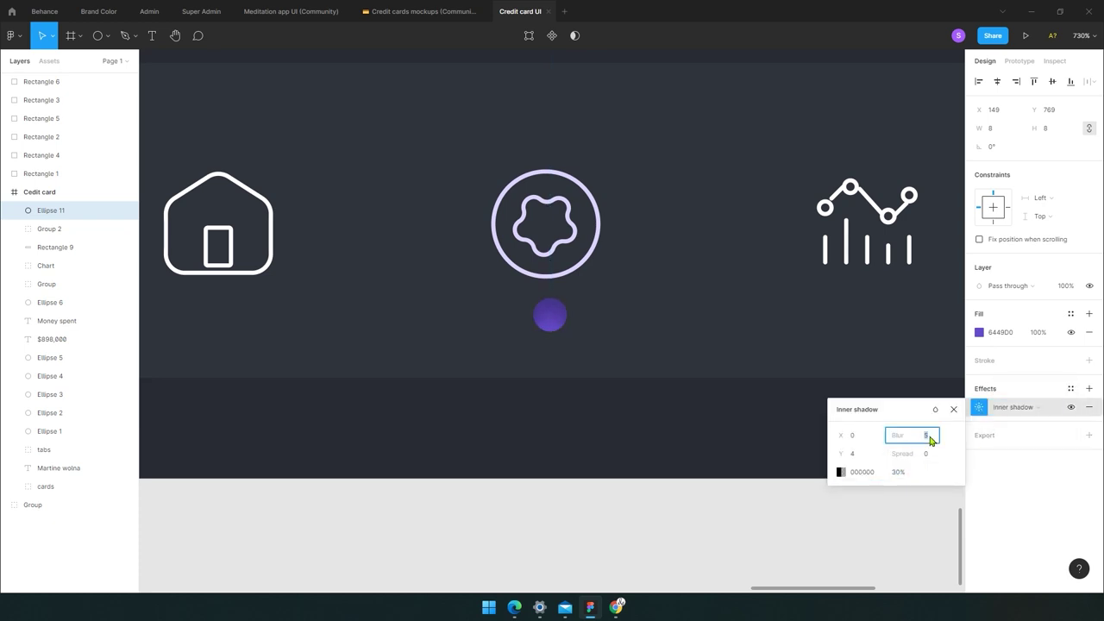
pyautogui.click(1024, 407)
# Change the dot's effect to a layer blur and set its blur amount.
pyautogui.click(1022, 420)
pyautogui.click(1022, 407)
pyautogui.click(1021, 422)
pyautogui.click(1017, 414)
pyautogui.click(1020, 407)
pyautogui.click(979, 408)
pyautogui.click(874, 437)
pyautogui.press('Escape')
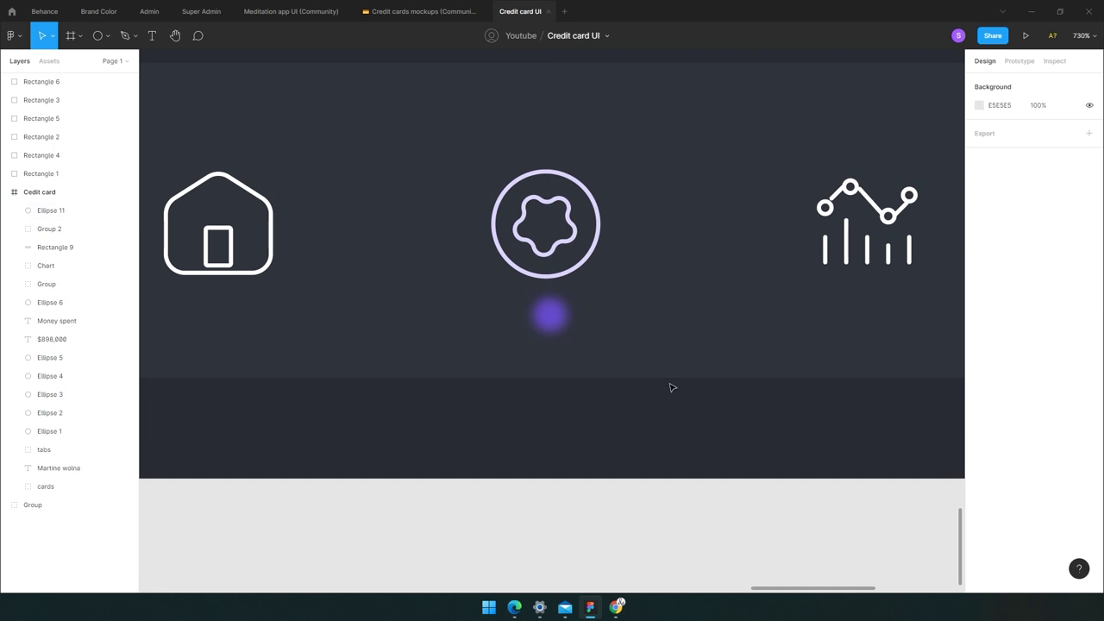
pyautogui.keyDown('ctrl'); pyautogui.scroll(-3, 670, 387); pyautogui.keyUp('ctrl')
pyautogui.click(979, 408)
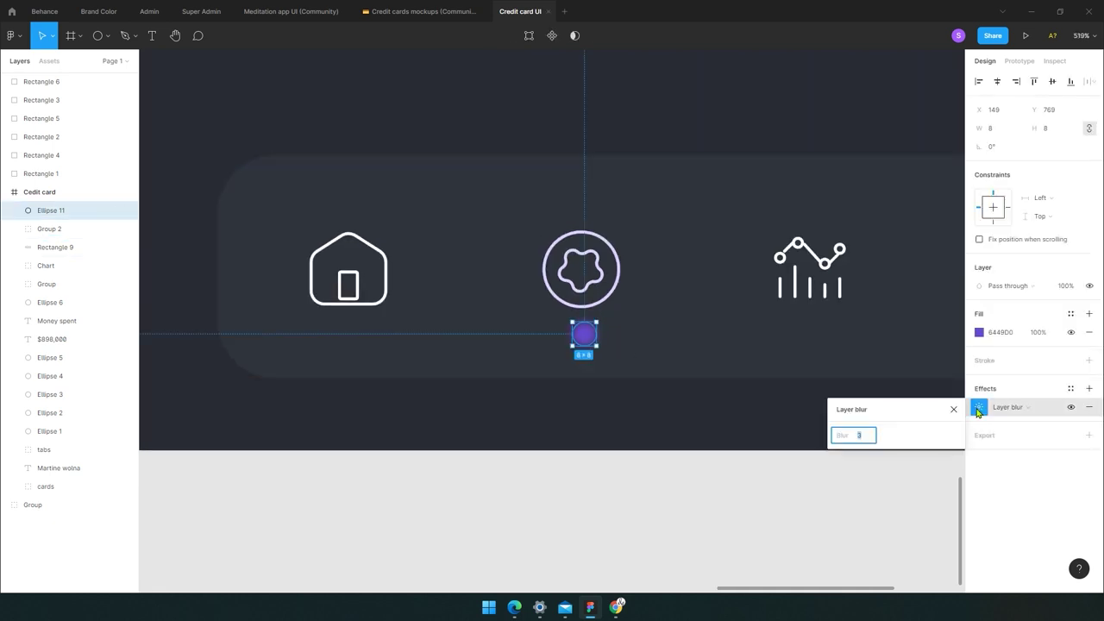
pyautogui.click(742, 527)
pyautogui.keyDown('ctrl'); pyautogui.scroll(-2, 651, 366); pyautogui.keyUp('ctrl')
# Tint the flower icon purple with the eyedropper to mark it active.
pyautogui.click(636, 320)
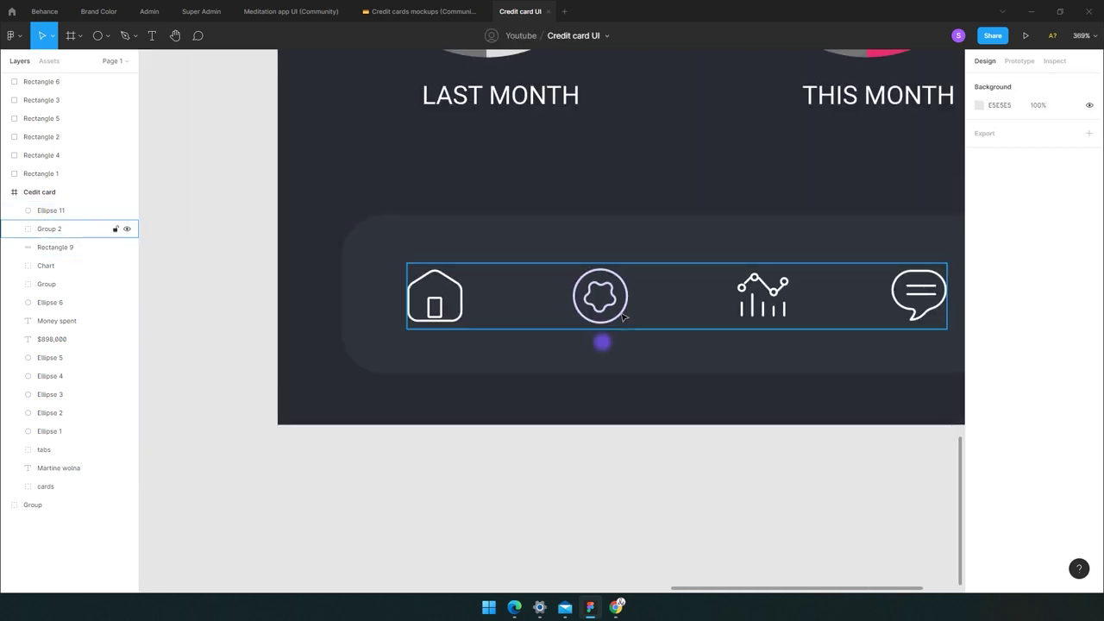
pyautogui.doubleClick(625, 319)
pyautogui.keyDown('ctrl'); pyautogui.scroll(-4, 387, 388); pyautogui.keyUp('ctrl')
pyautogui.keyDown('ctrl'); pyautogui.scroll(-2, 377, 412); pyautogui.keyUp('ctrl')
pyautogui.press('i')
pyautogui.click(909, 105)
pyautogui.click(688, 470)
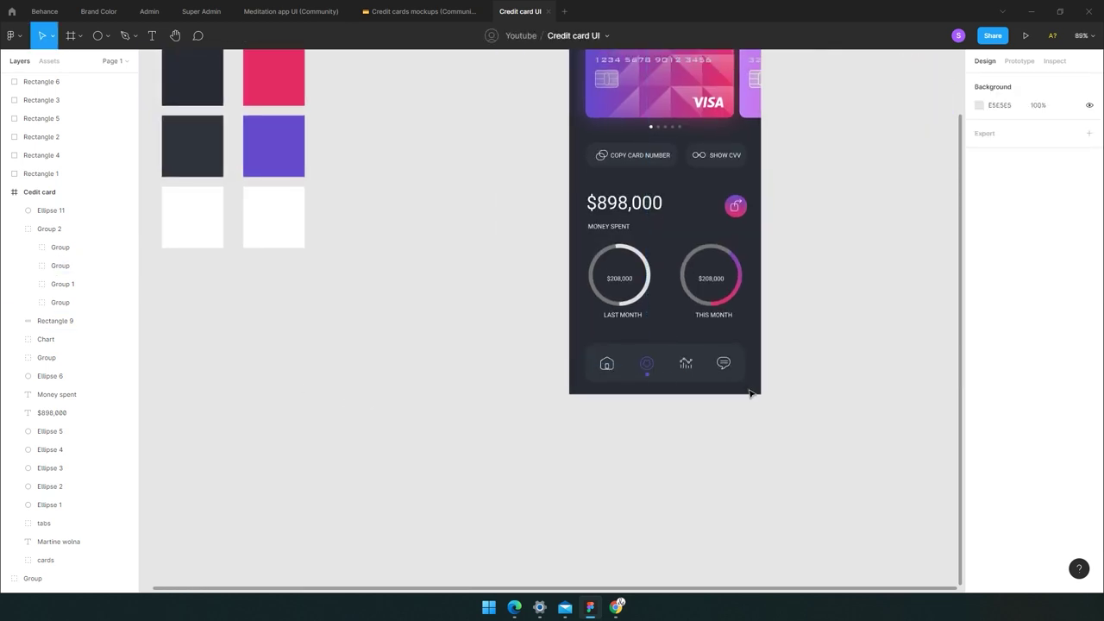
pyautogui.keyDown('ctrl'); pyautogui.scroll(3, 750, 393); pyautogui.keyUp('ctrl')
pyautogui.keyDown('ctrl'); pyautogui.scroll(2, 673, 471); pyautogui.keyUp('ctrl')
pyautogui.keyDown('ctrl'); pyautogui.scroll(1, 592, 385); pyautogui.keyUp('ctrl')
pyautogui.click(581, 331)
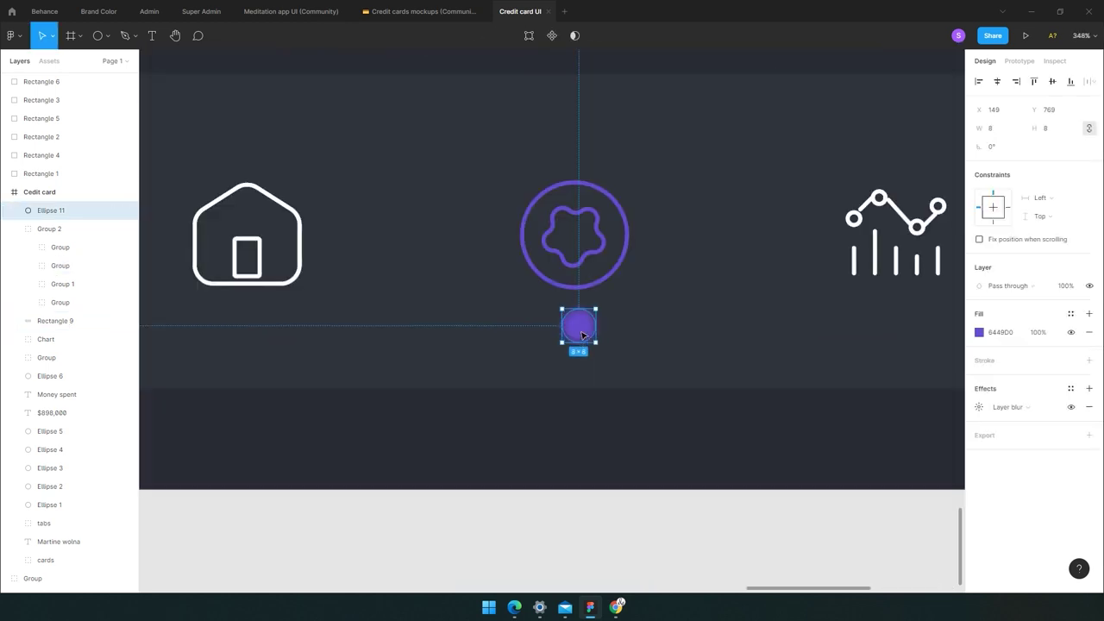
pyautogui.keyDown('ctrl'); pyautogui.scroll(-5, 636, 336); pyautogui.keyUp('ctrl')
pyautogui.keyDown('ctrl'); pyautogui.scroll(-2, 728, 528); pyautogui.keyUp('ctrl')
pyautogui.click(728, 528)
pyautogui.moveTo(728, 528); pyautogui.dragTo(632, 552)
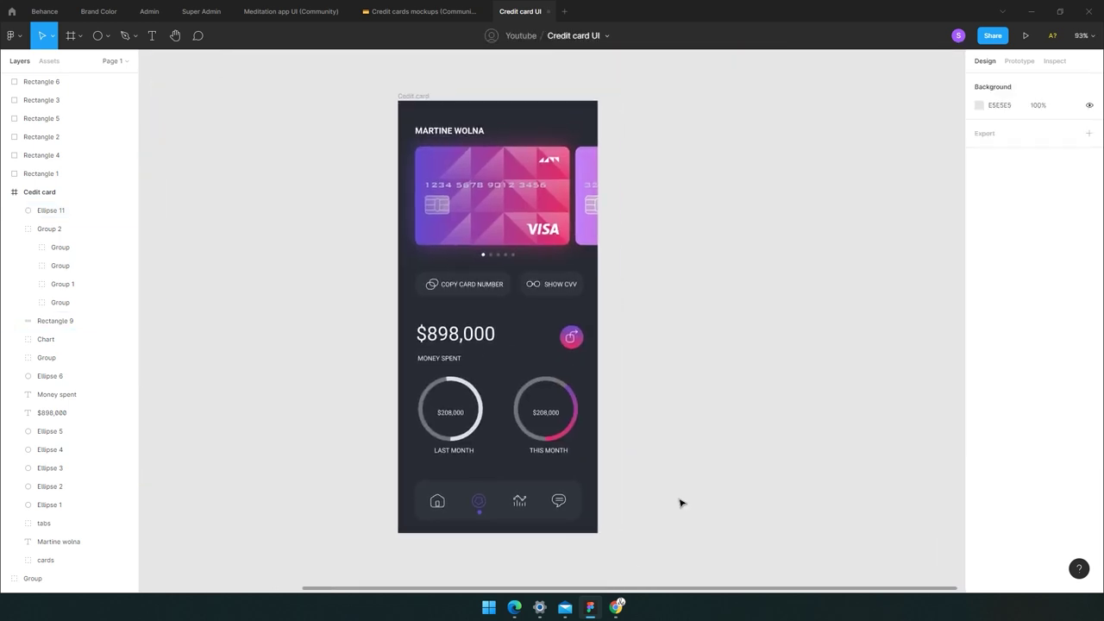